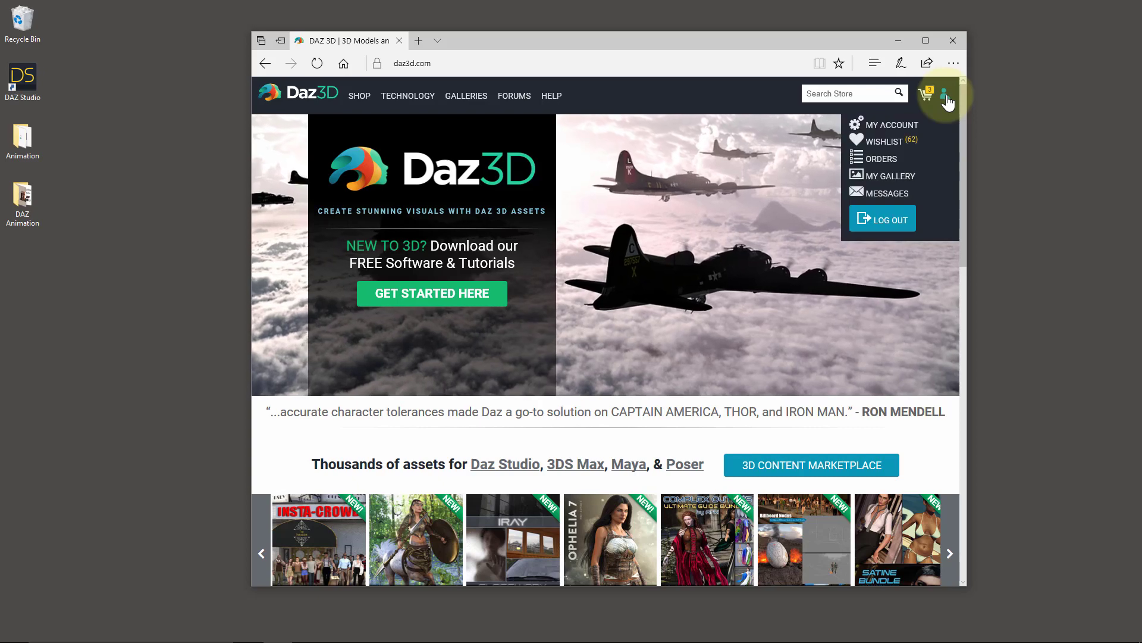
Open the account page on the Daz 3D website and minimize the browser window.
{"action": "left_click", "coordinate": [900, 127]}
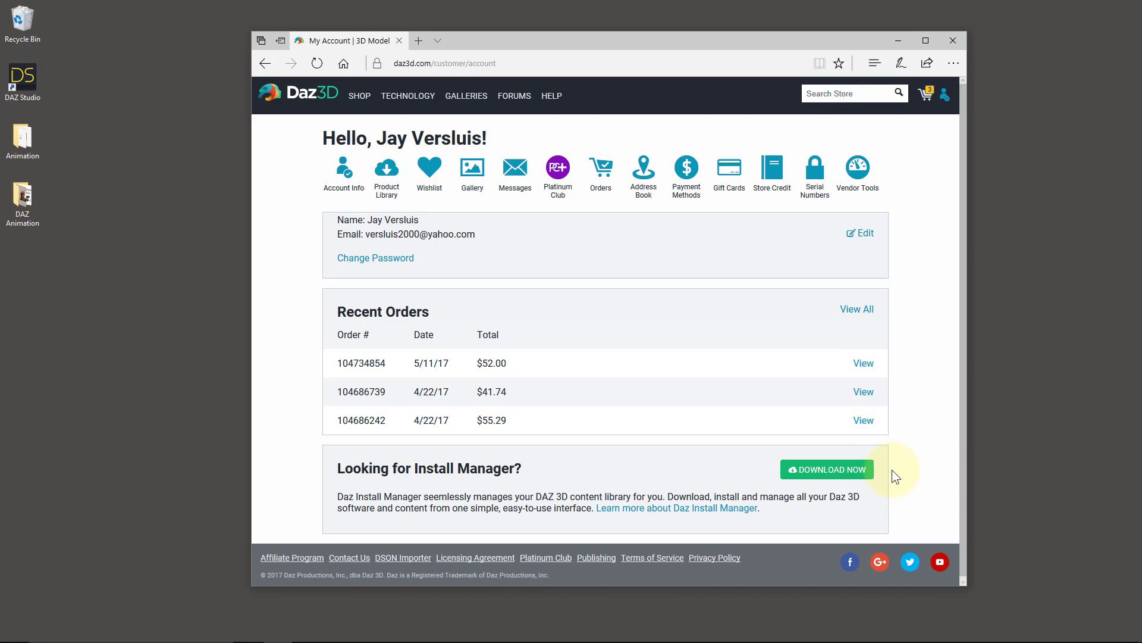
{"action": "left_click", "coordinate": [899, 40]}
Launch DAZ Install Manager and sign in with the remembered DAZ 3D account.
{"action": "left_click", "coordinate": [13, 629]}
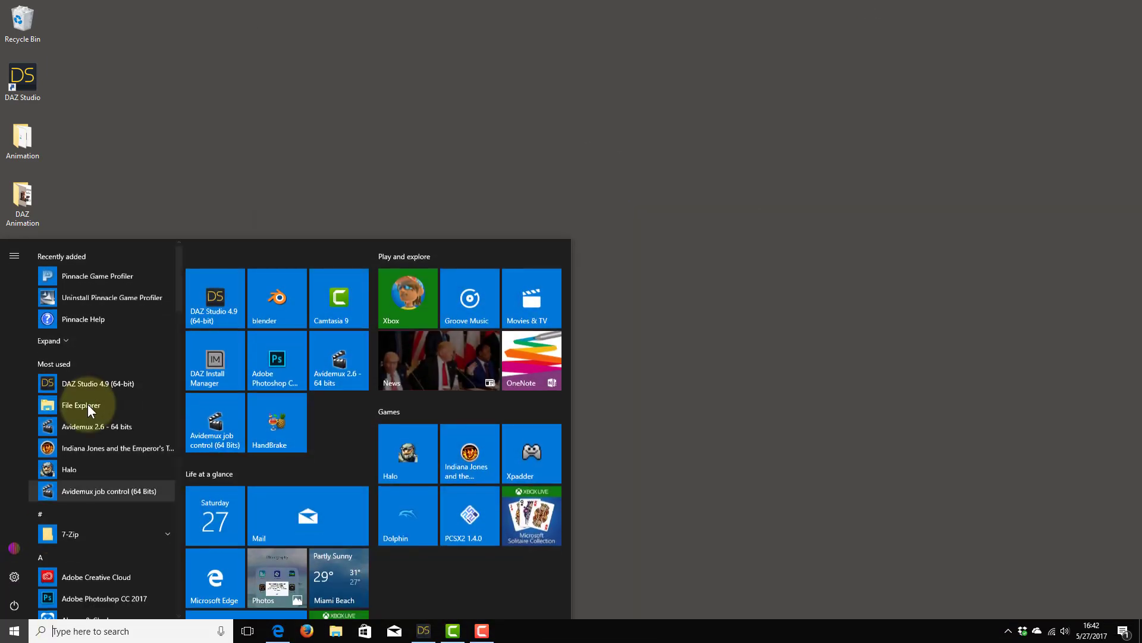
{"action": "left_click", "coordinate": [227, 361]}
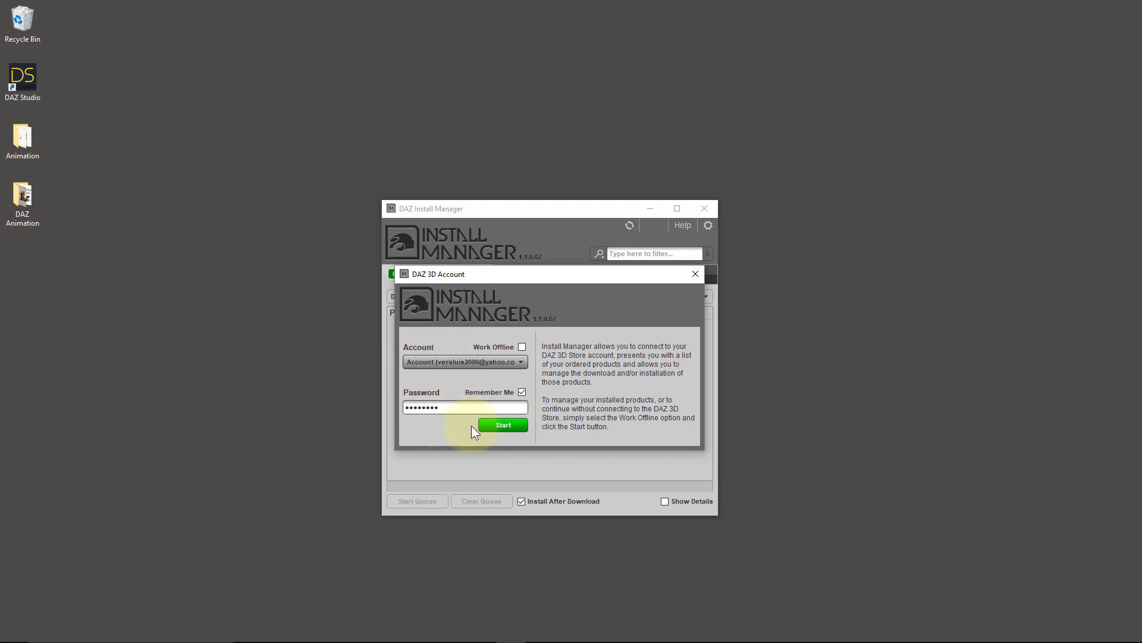
{"action": "left_click", "coordinate": [515, 427]}
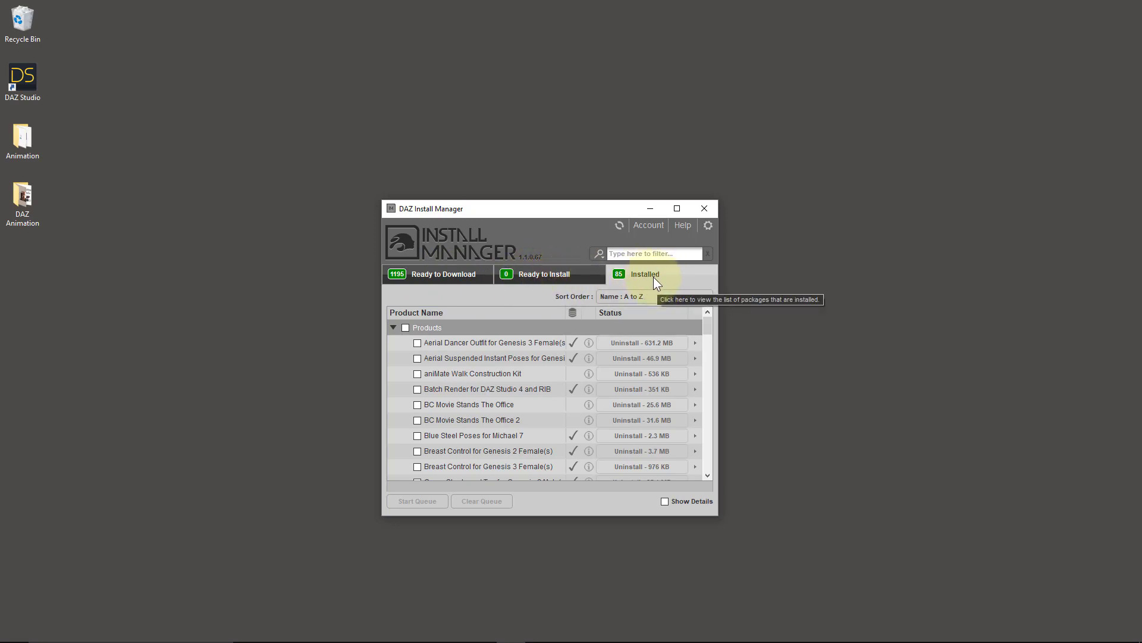
Examine the list of packages ready to download and the details of individual products.
{"action": "left_click", "coordinate": [459, 275]}
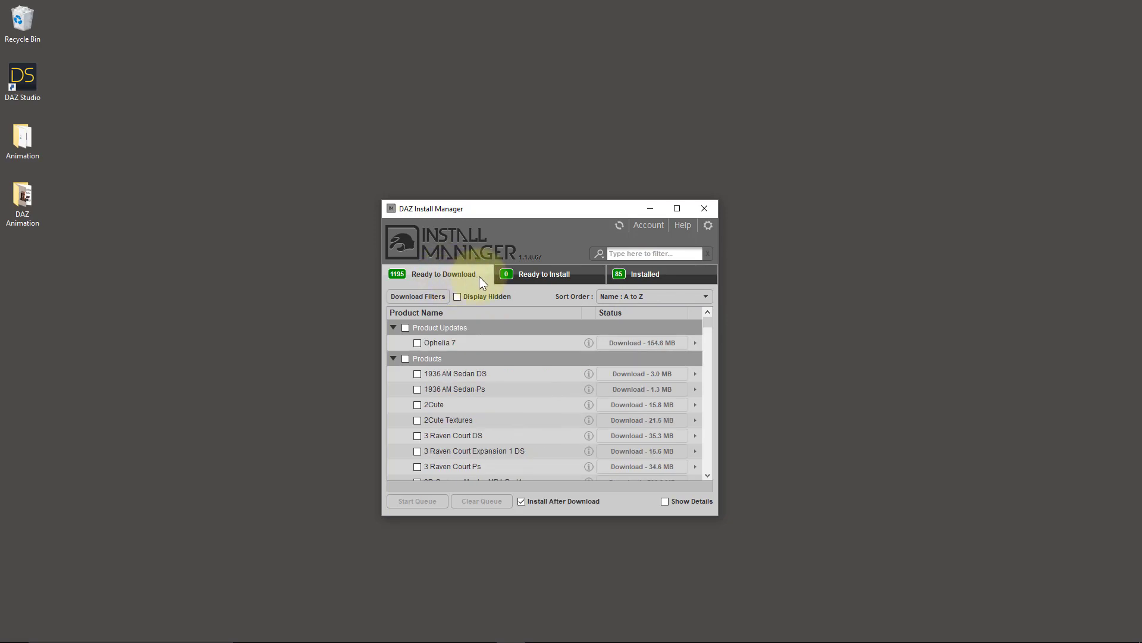
{"action": "mouse_move", "coordinate": [480, 370]}
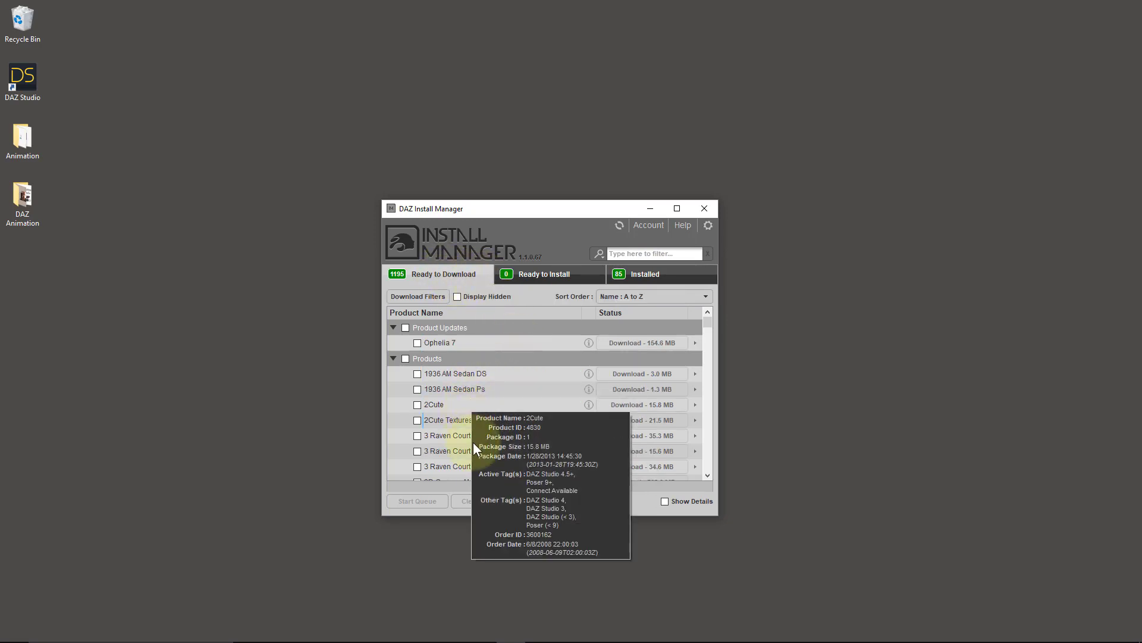
{"action": "mouse_move", "coordinate": [540, 444]}
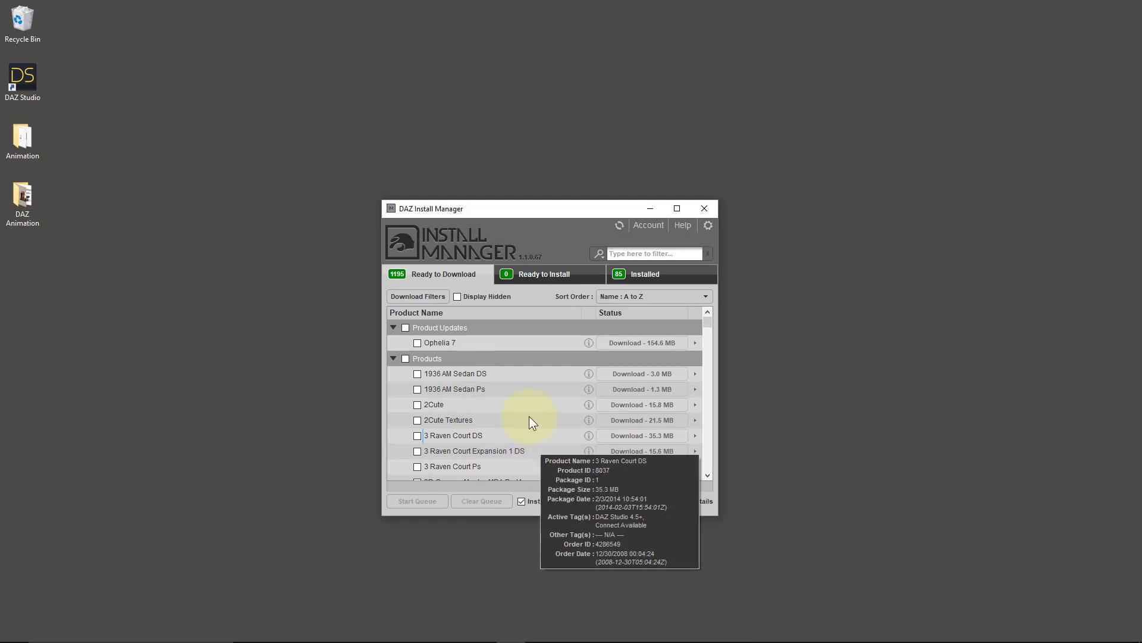
{"action": "mouse_move", "coordinate": [541, 413]}
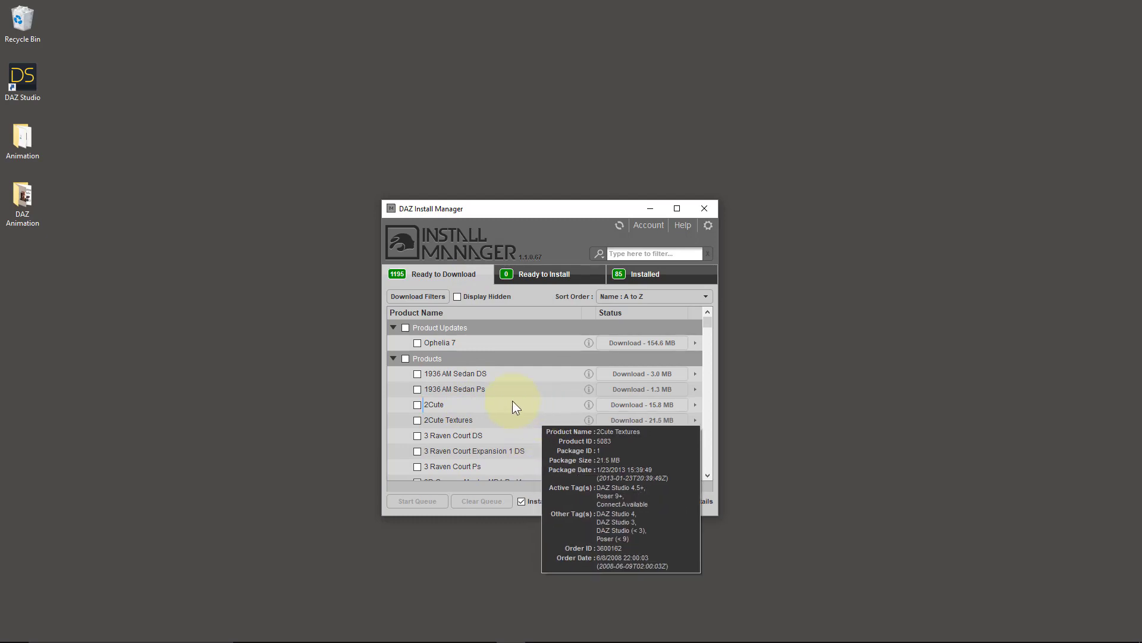
{"action": "mouse_move", "coordinate": [461, 344]}
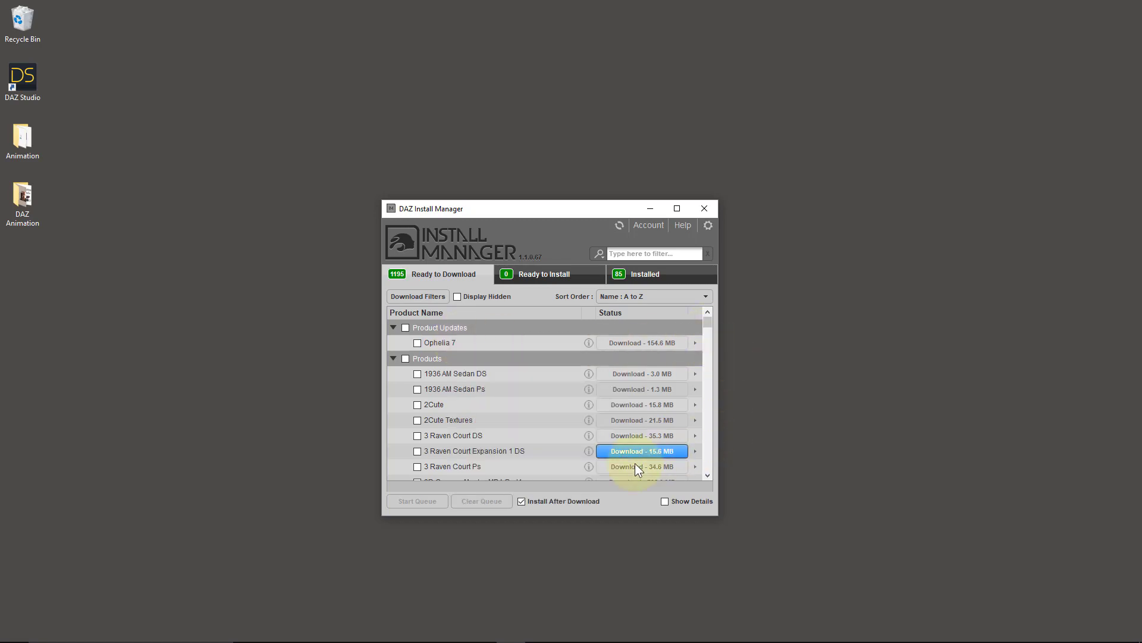
{"action": "left_click_drag", "start_coordinate": [707, 324], "coordinate": [711, 290]}
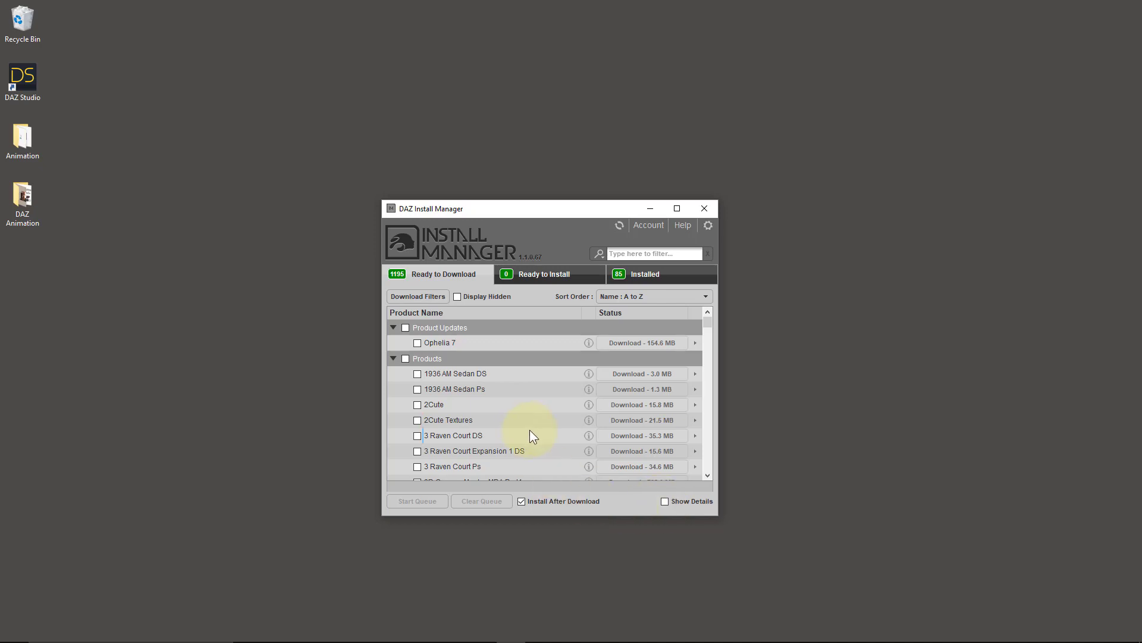
Filter the downloadable packages by "victo" and review the Victoria products at the end of the list.
{"action": "left_click", "coordinate": [651, 253]}
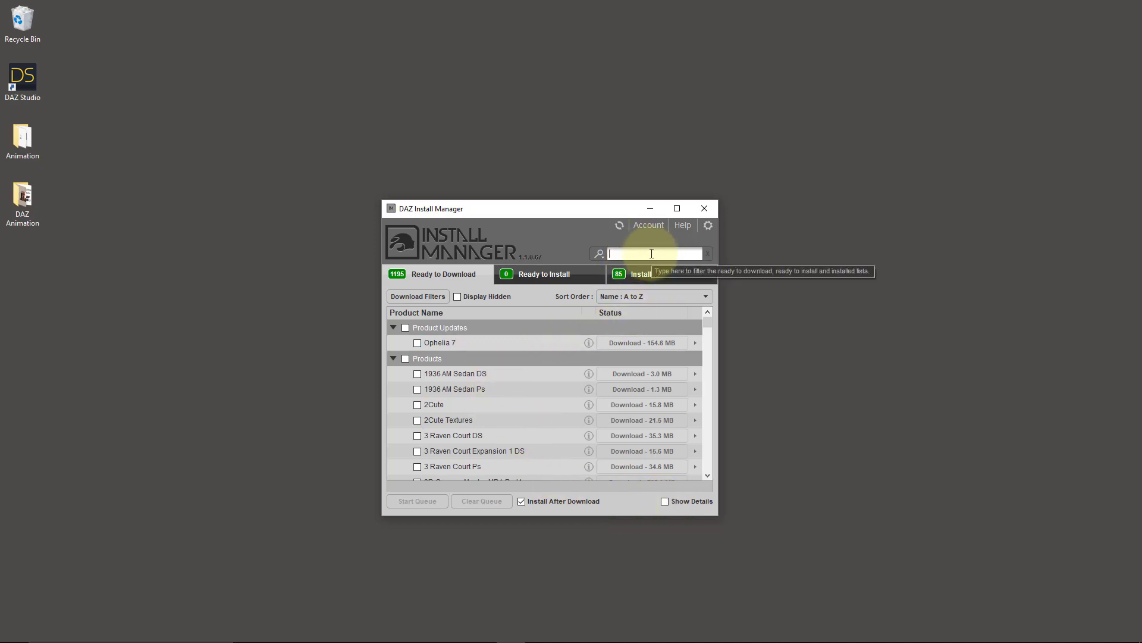
{"action": "type", "text": "victo"}
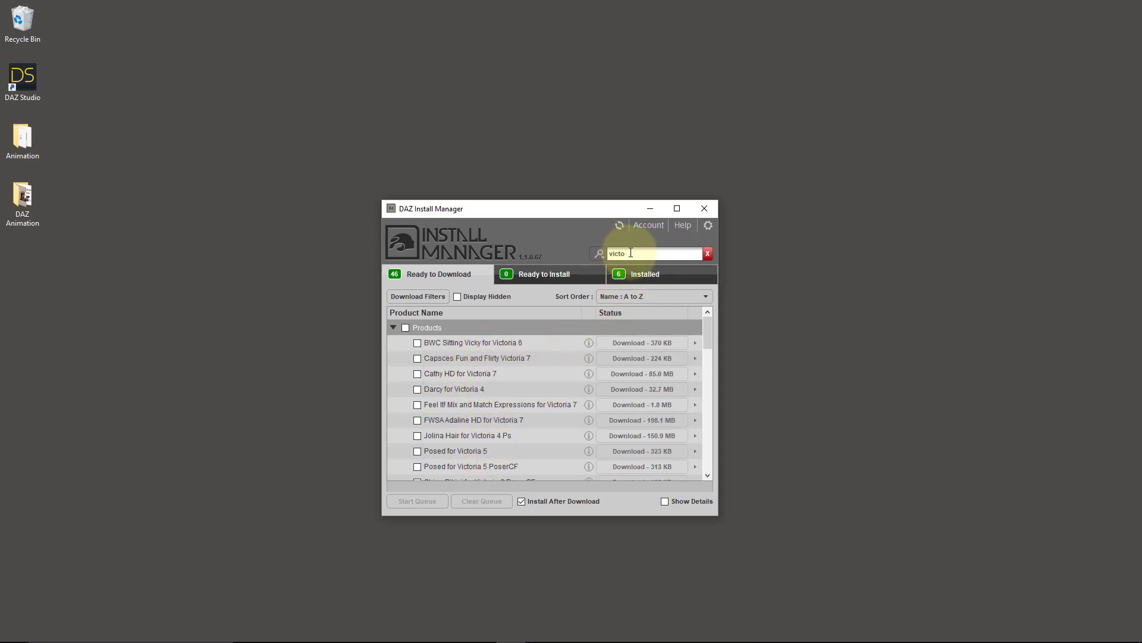
{"action": "left_click_drag", "start_coordinate": [704, 337], "coordinate": [708, 413]}
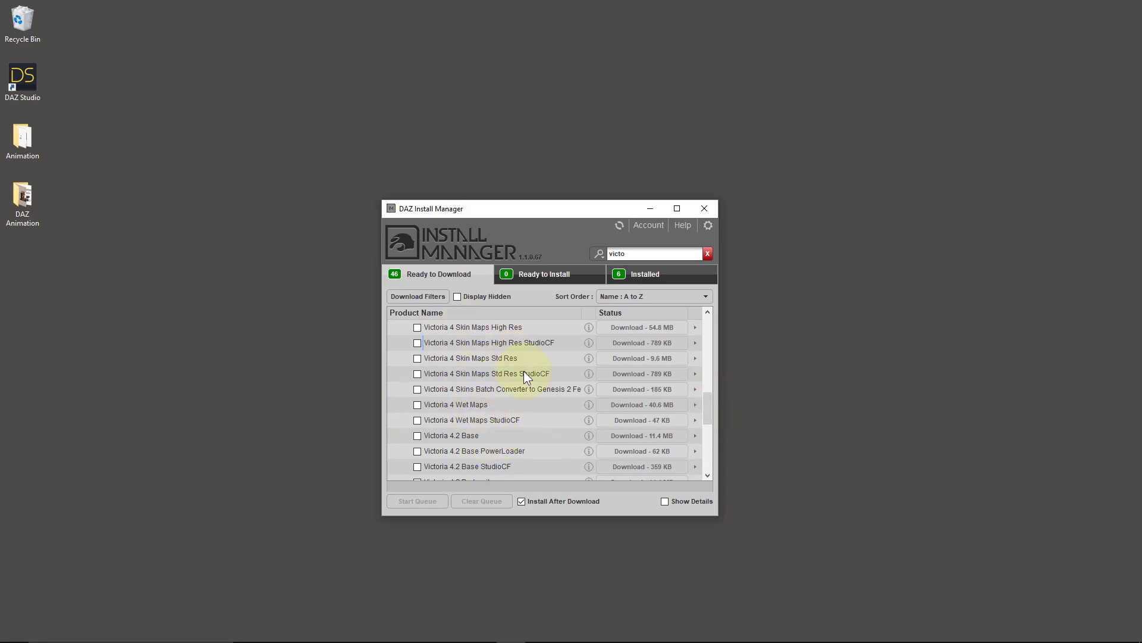
{"action": "left_click_drag", "start_coordinate": [706, 405], "coordinate": [707, 453]}
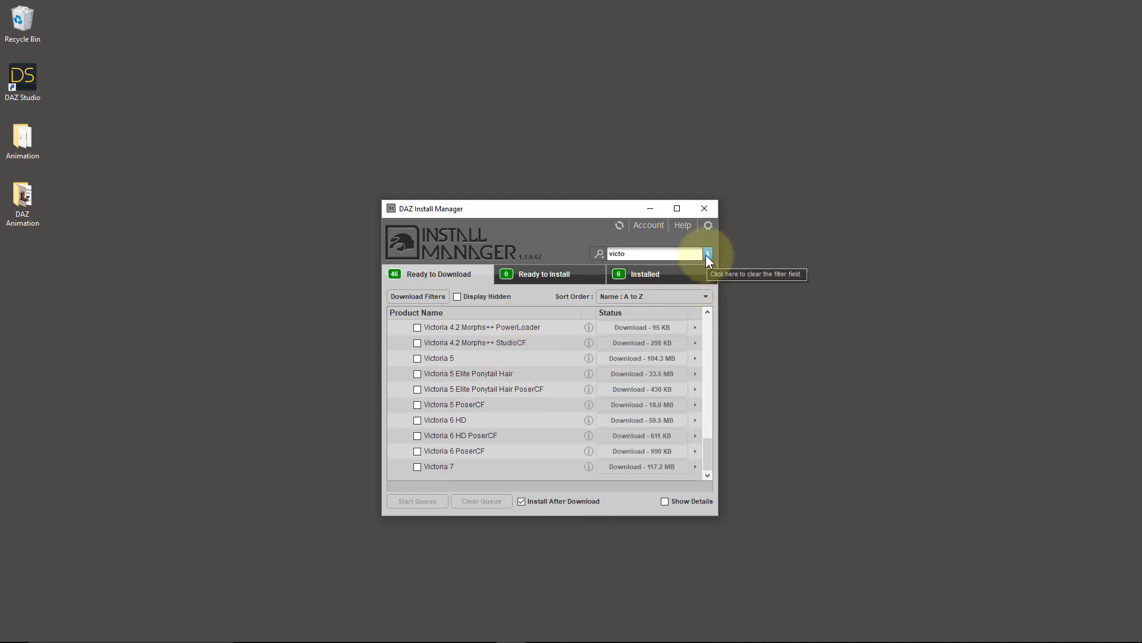
{"action": "mouse_move", "coordinate": [451, 469]}
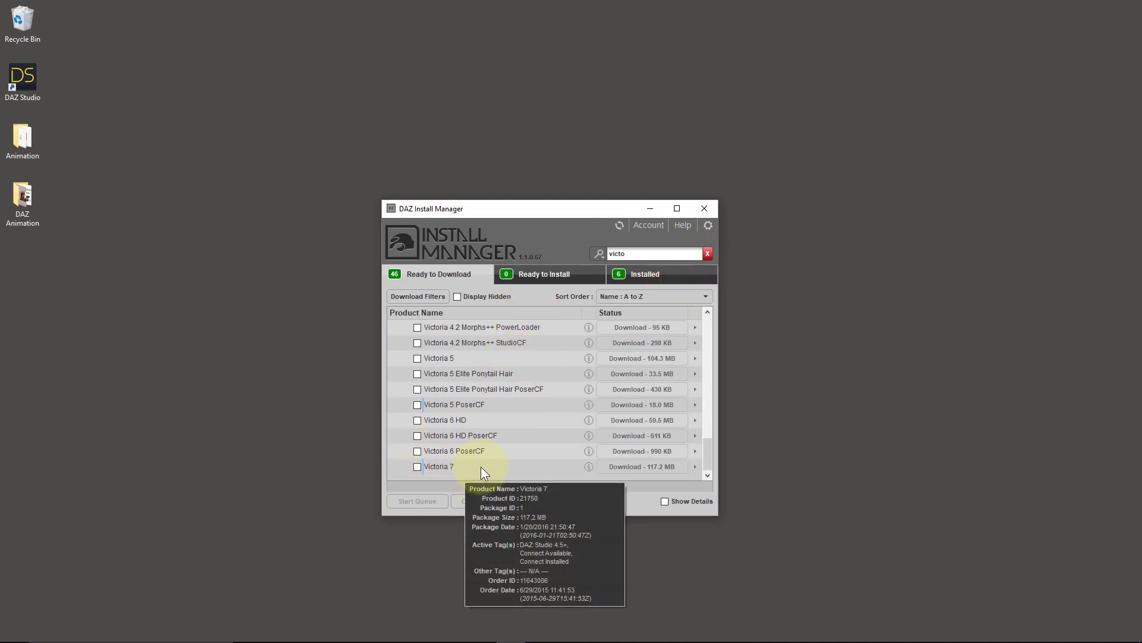
{"action": "mouse_move", "coordinate": [476, 451]}
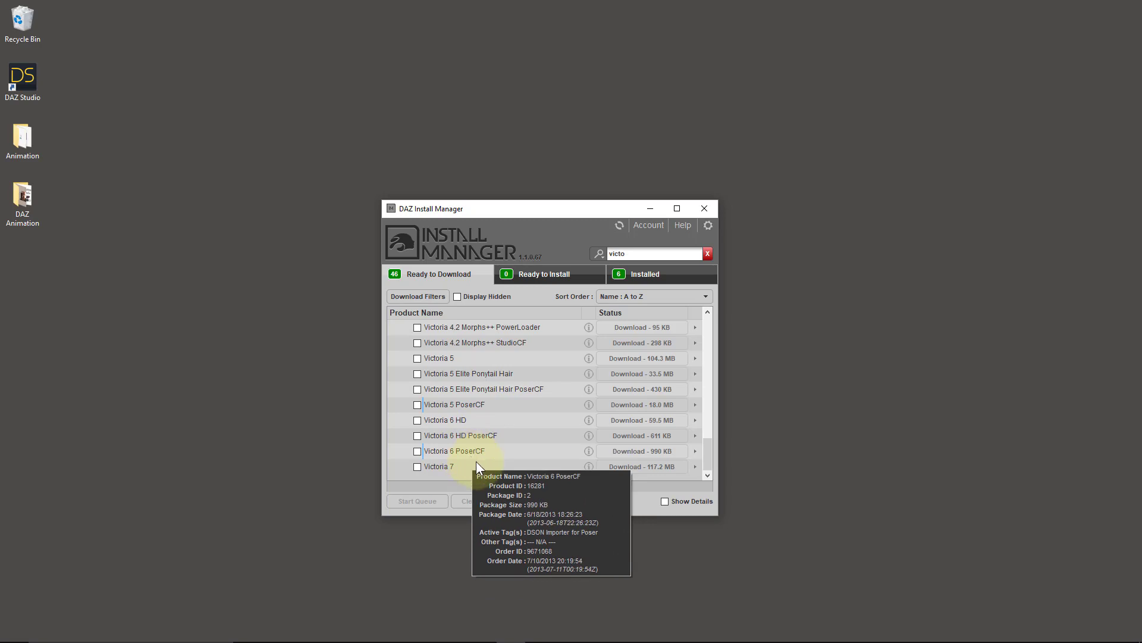
Select Victoria 6 HD and Victoria 6 HD PoserCF for download and clear the selection again.
{"action": "left_click", "coordinate": [417, 420]}
{"action": "left_click", "coordinate": [417, 436]}
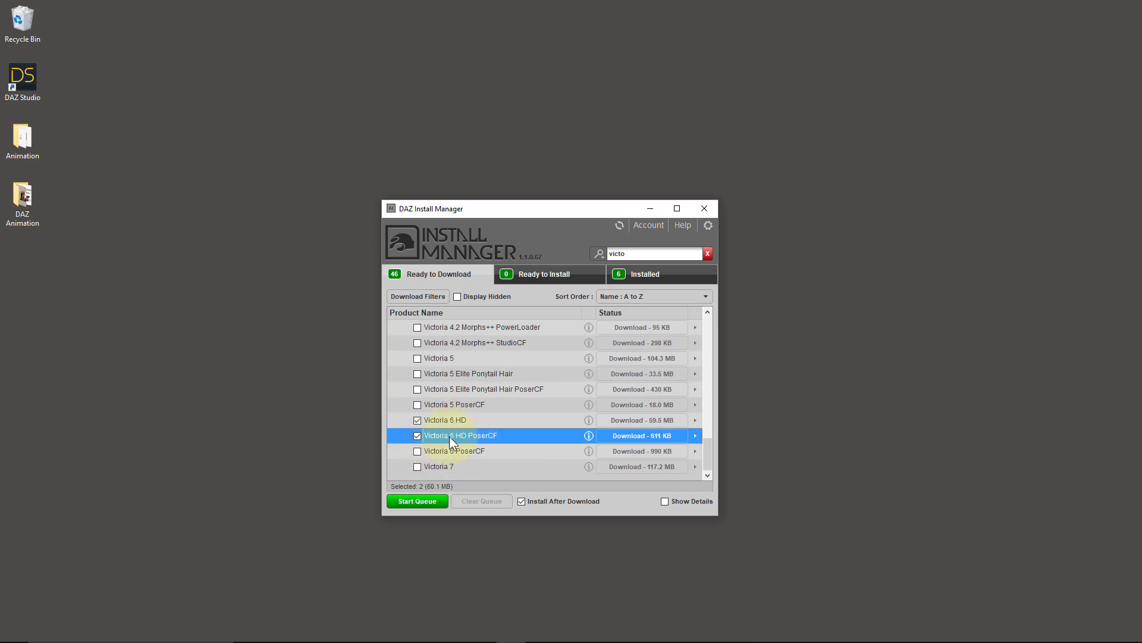
{"action": "left_click", "coordinate": [417, 421]}
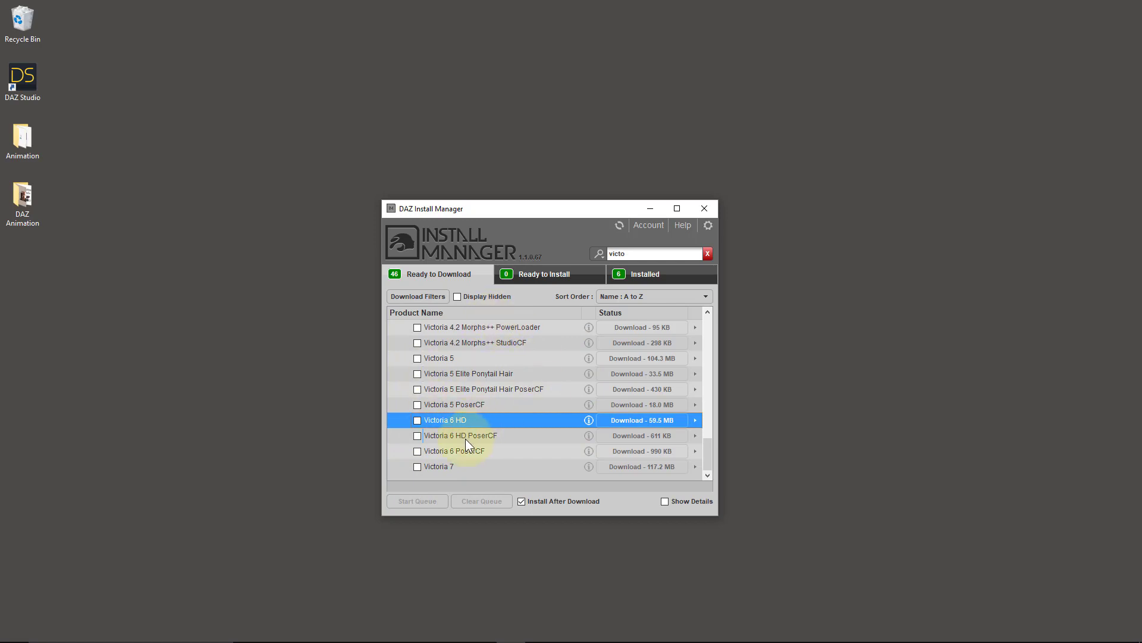
{"action": "left_click", "coordinate": [418, 420]}
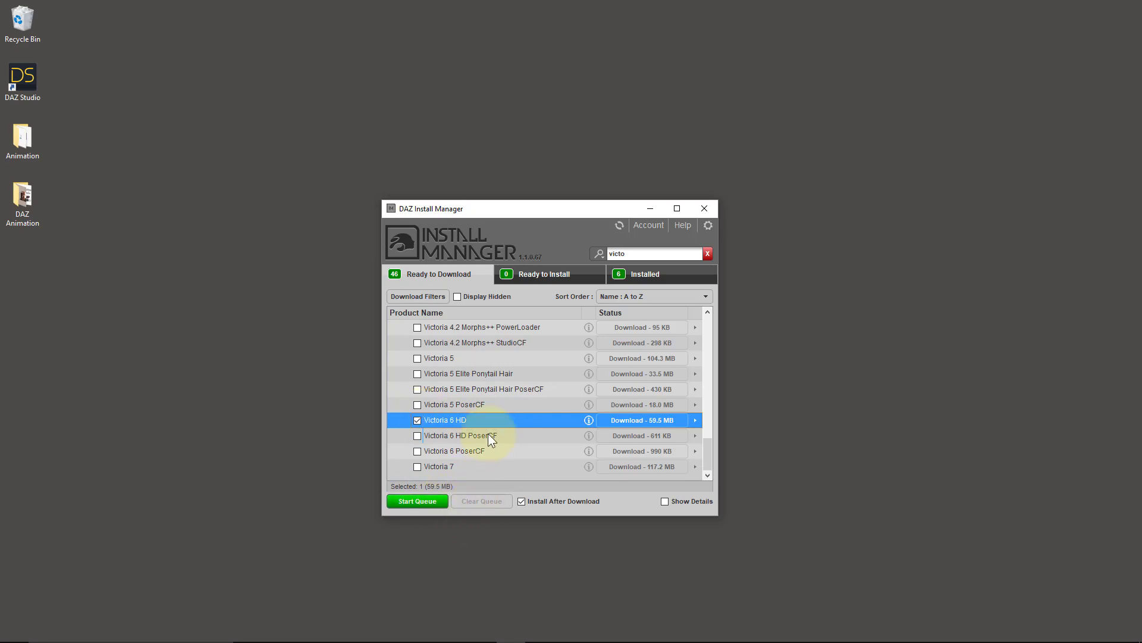
{"action": "left_click", "coordinate": [417, 420]}
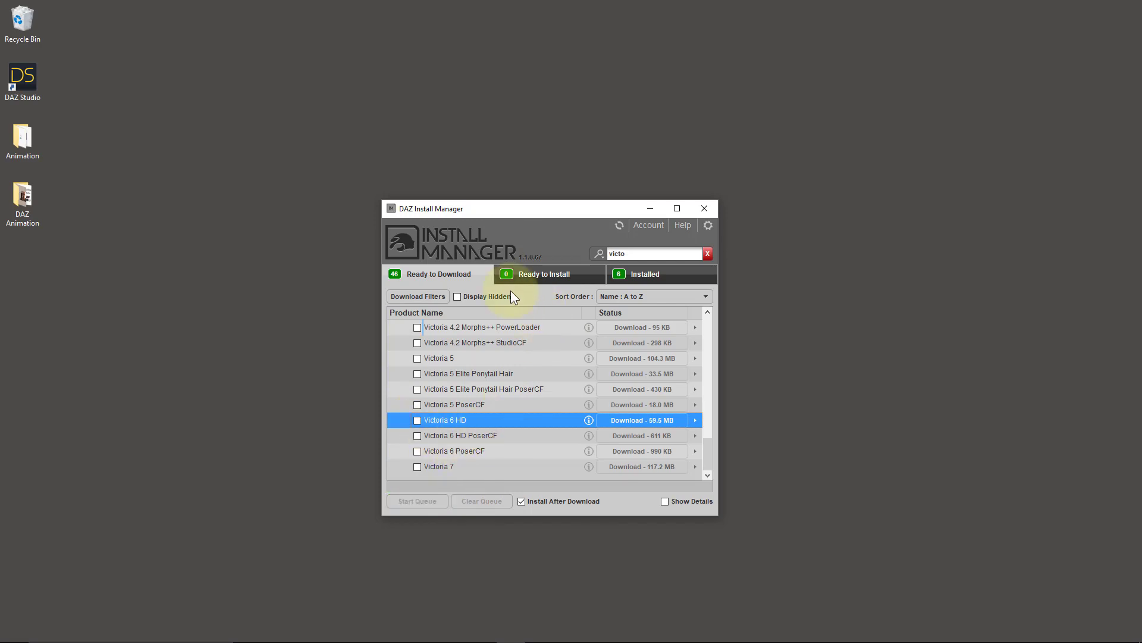
Review the packages ready to install and those already installed, clearing the name filter to browse all installed products.
{"action": "left_click", "coordinate": [560, 279]}
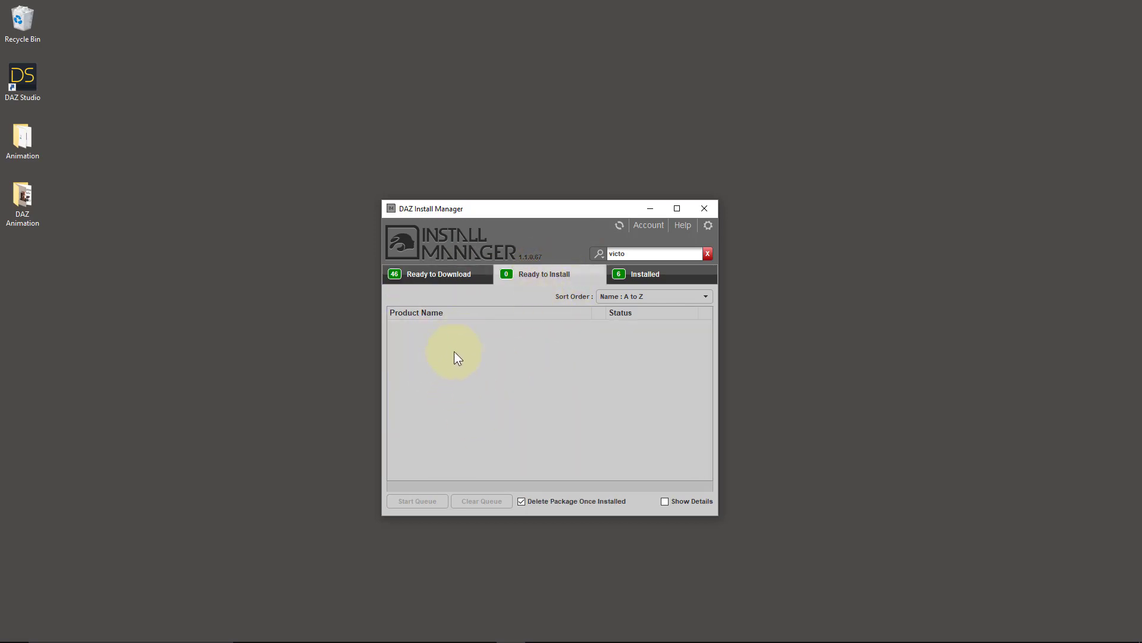
{"action": "left_click", "coordinate": [684, 274]}
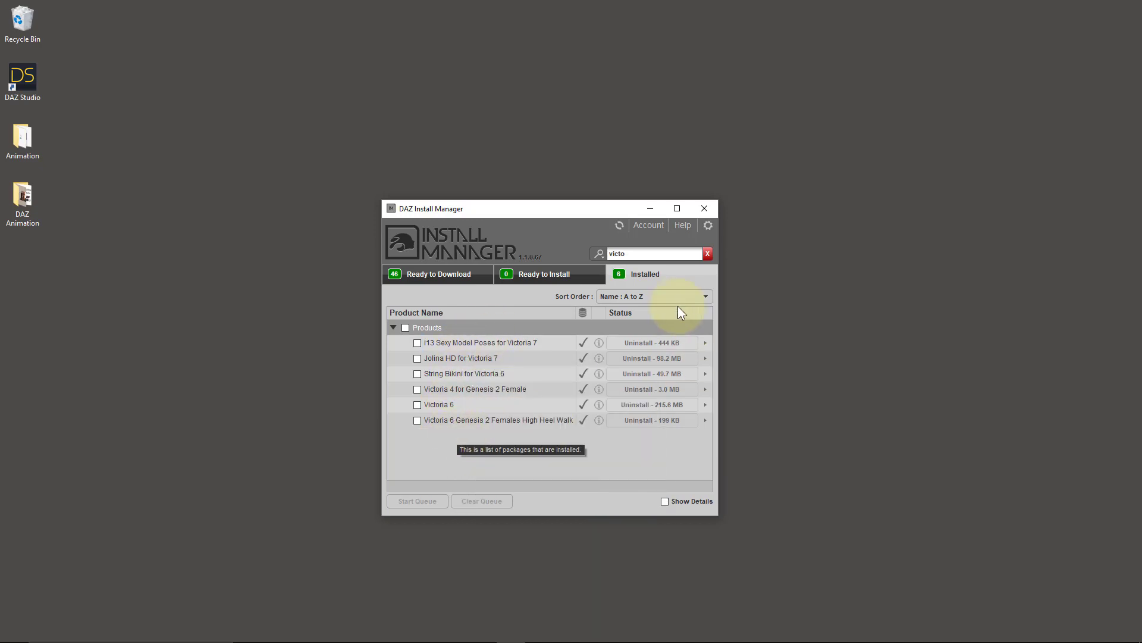
{"action": "left_click", "coordinate": [708, 254]}
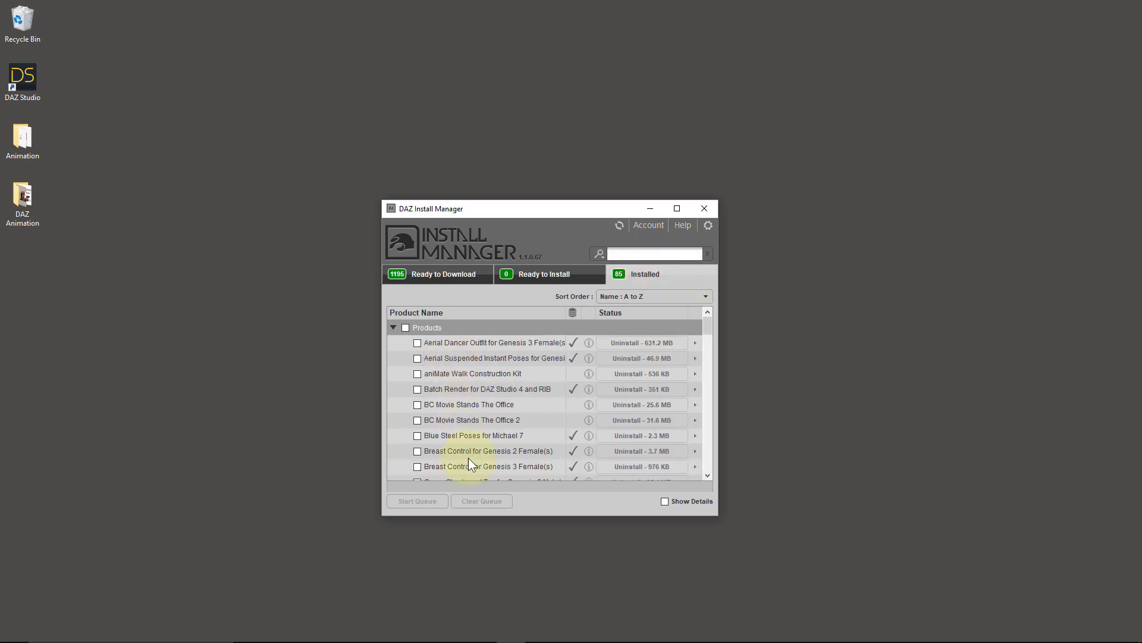
{"action": "left_click_drag", "start_coordinate": [707, 326], "coordinate": [697, 393]}
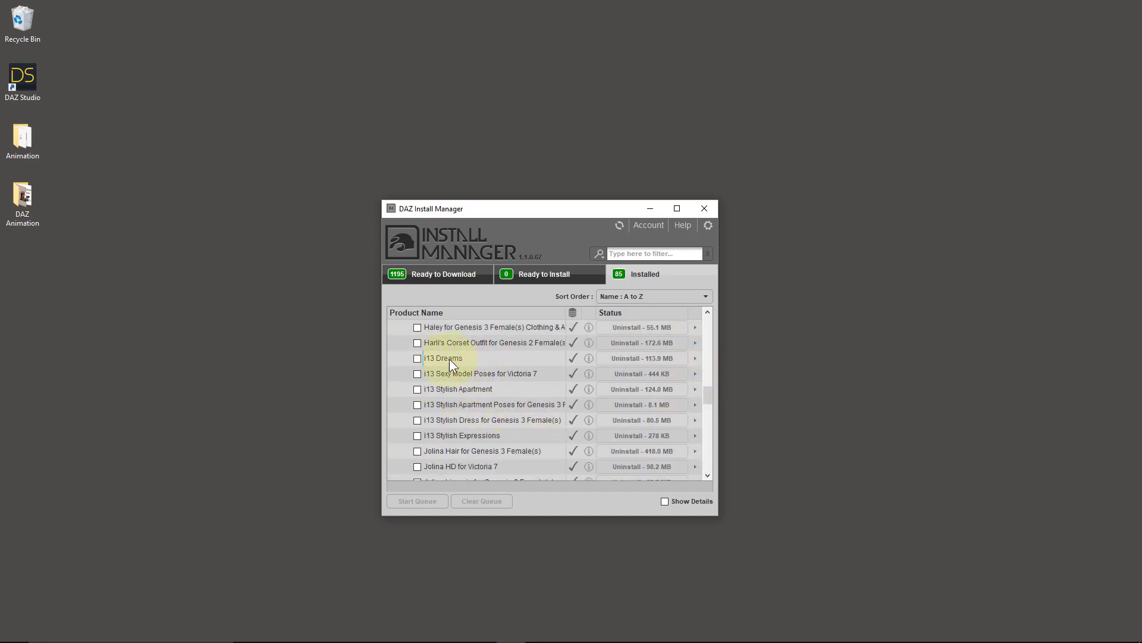
Select i13 Dreams among the installed packages and close the Install Manager without starting the queue.
{"action": "left_click", "coordinate": [417, 358]}
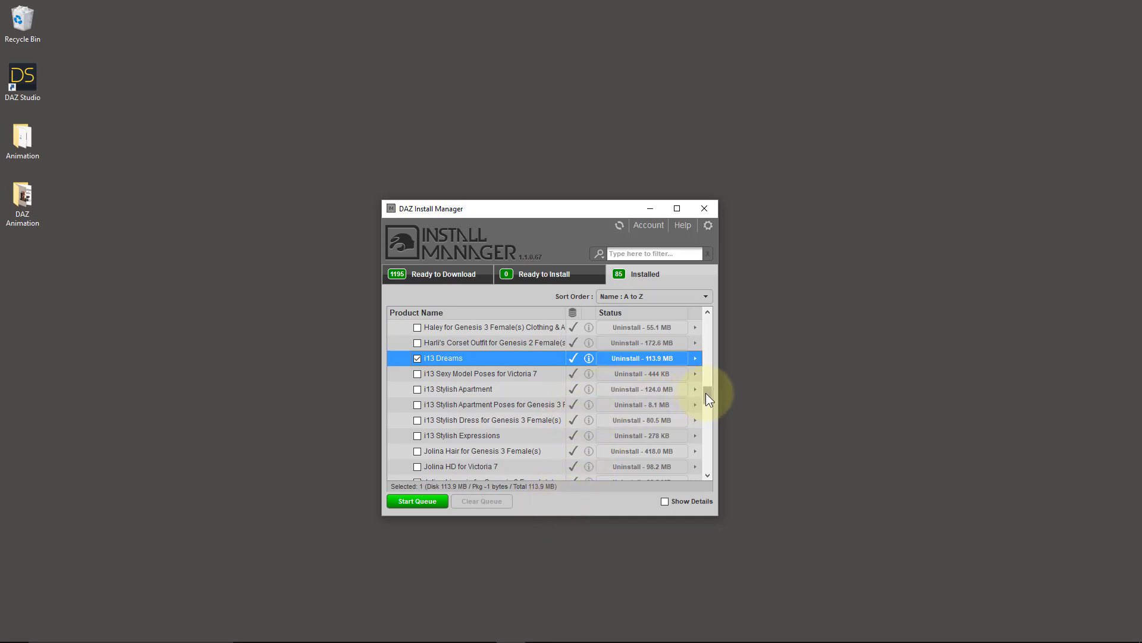
{"action": "left_click_drag", "start_coordinate": [708, 397], "coordinate": [708, 321]}
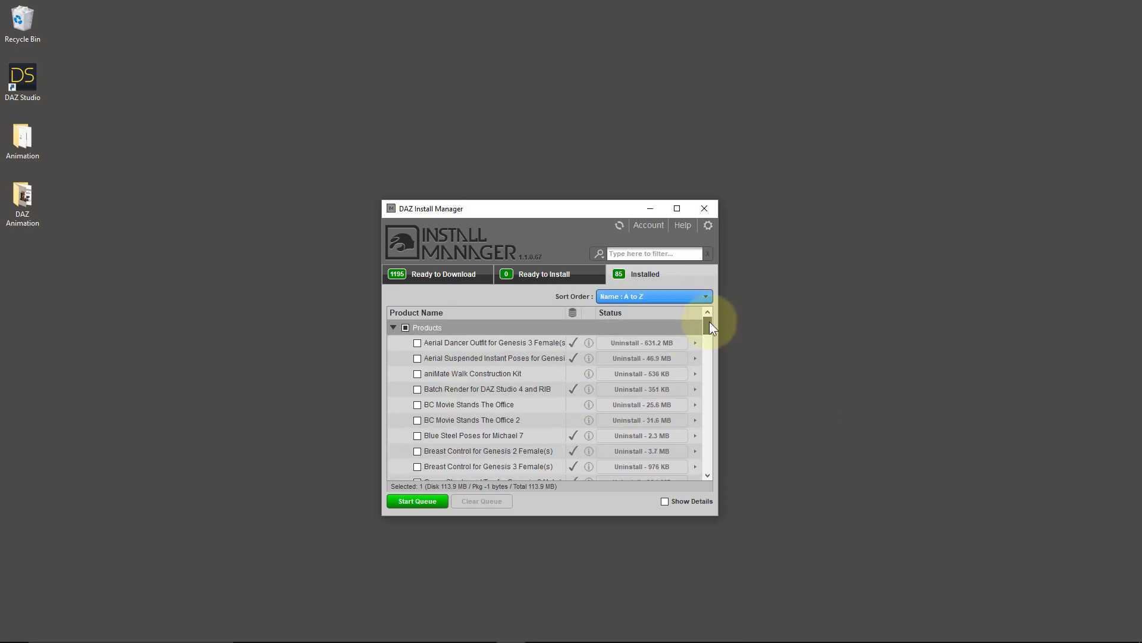
{"action": "left_click", "coordinate": [703, 208]}
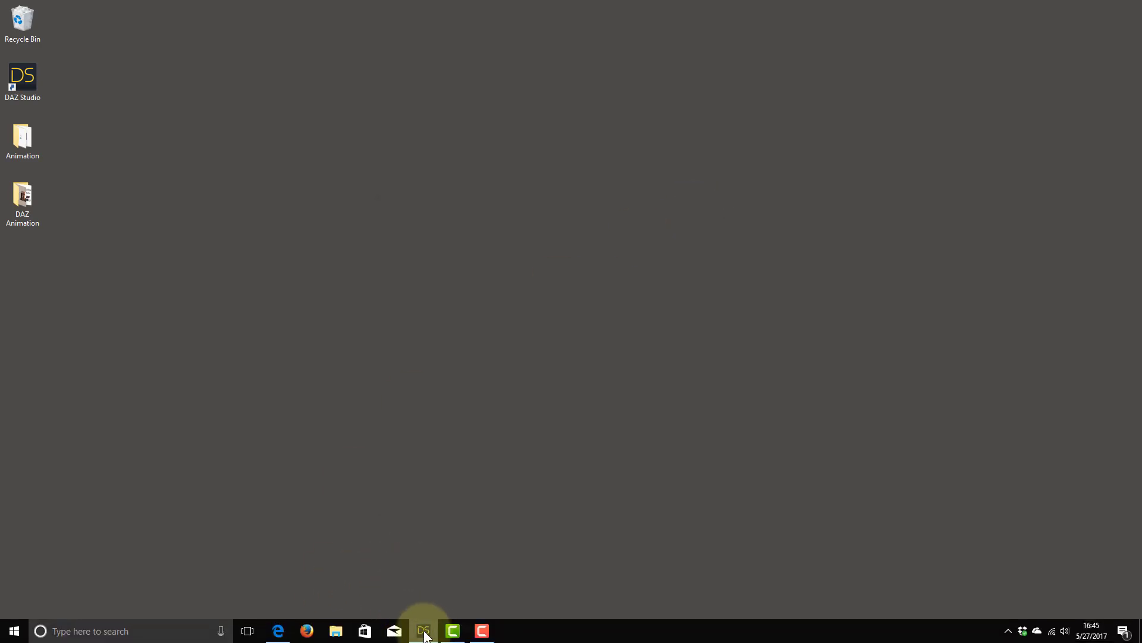
Switch to DAZ Studio and bring up the Install pane with the available products.
{"action": "left_click", "coordinate": [423, 630]}
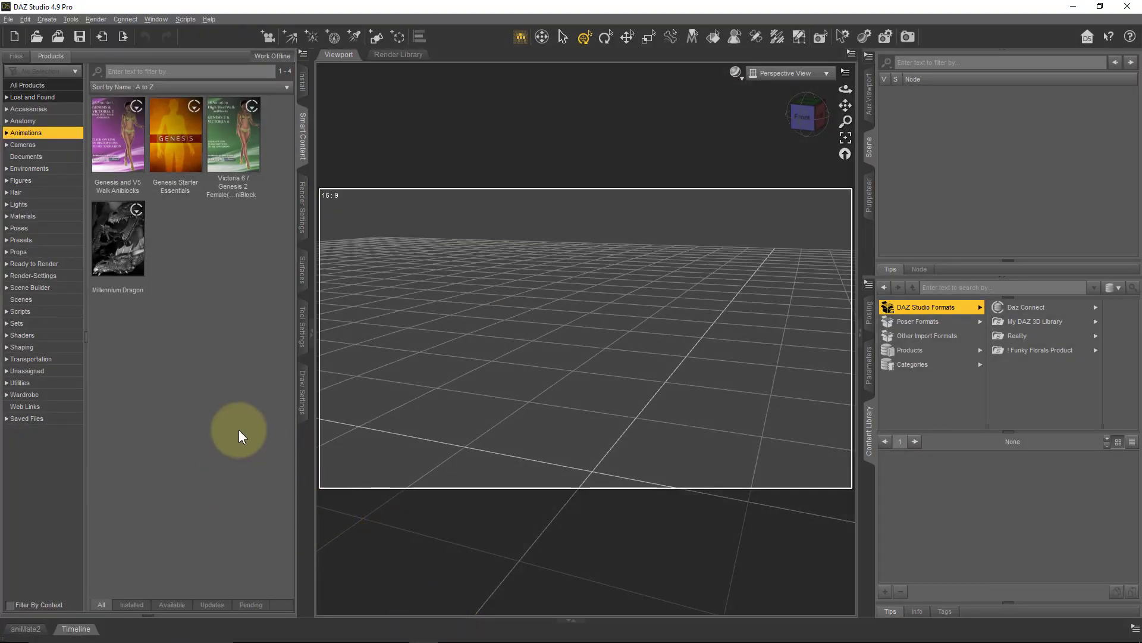
{"action": "left_click", "coordinate": [304, 92]}
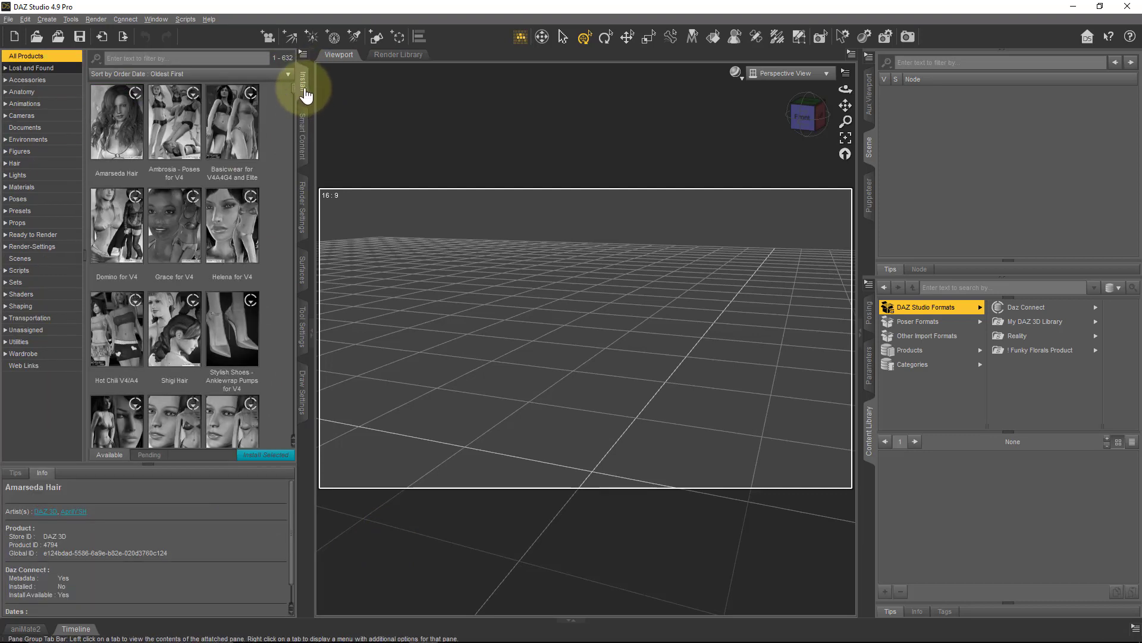
{"action": "left_click", "coordinate": [155, 19]}
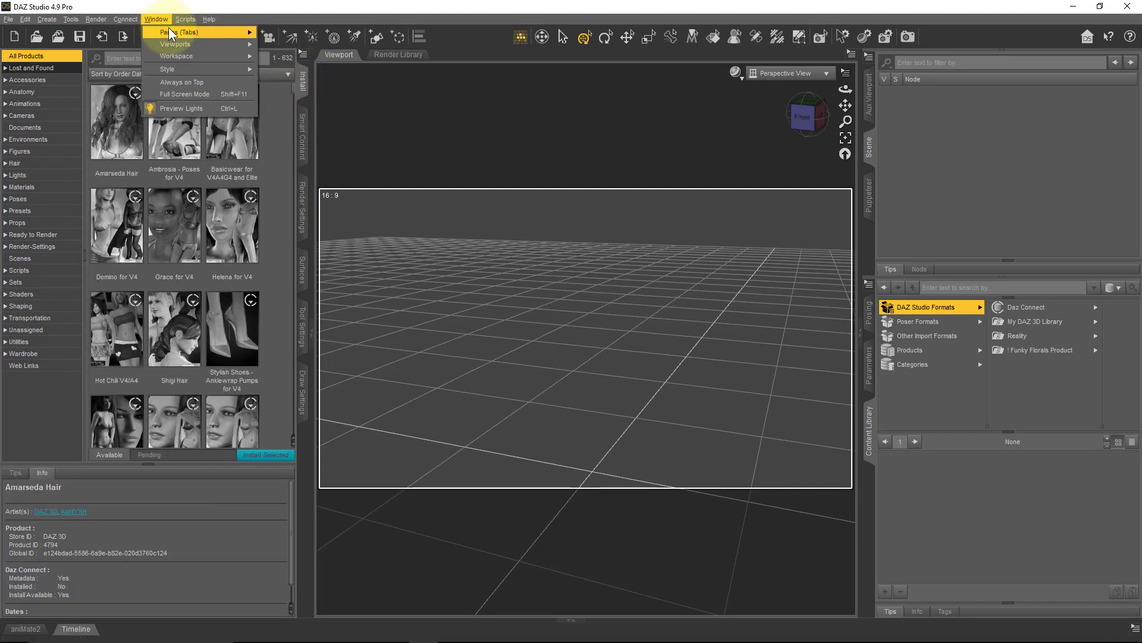
{"action": "mouse_move", "coordinate": [191, 33]}
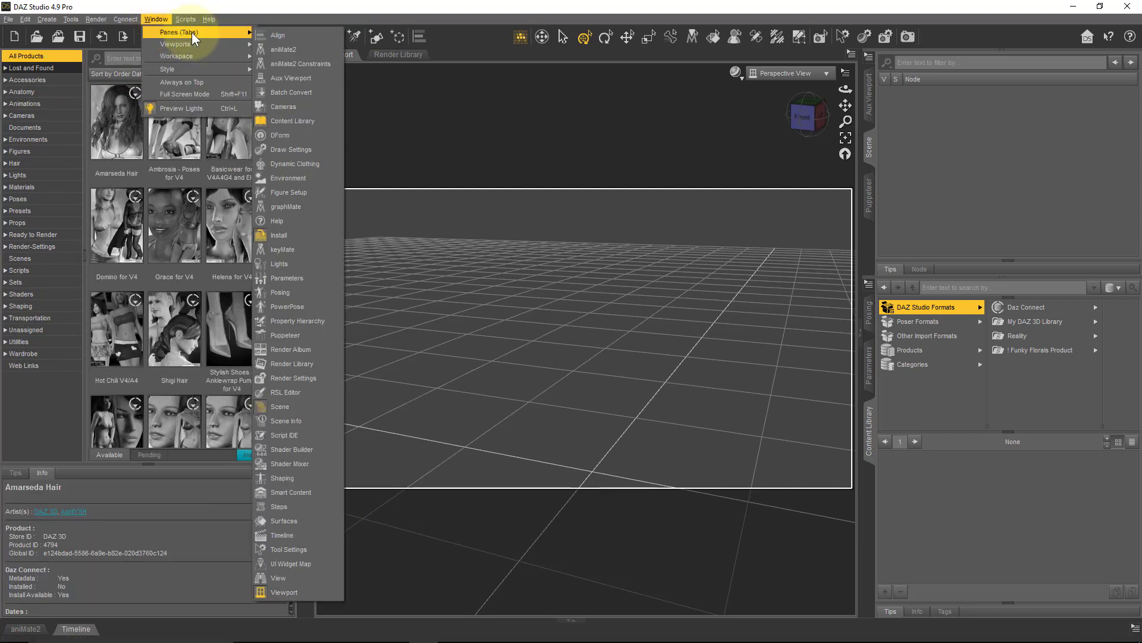
{"action": "left_click", "coordinate": [295, 234]}
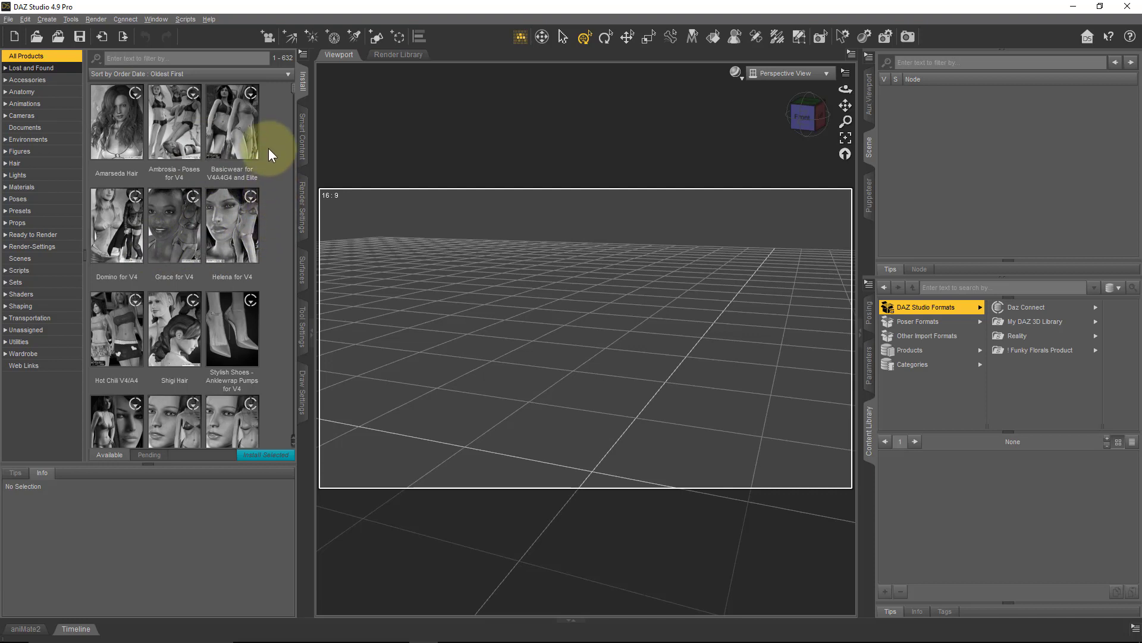
Show all products in the Smart Content pane and narrow them to the Figures category.
{"action": "left_click", "coordinate": [303, 142]}
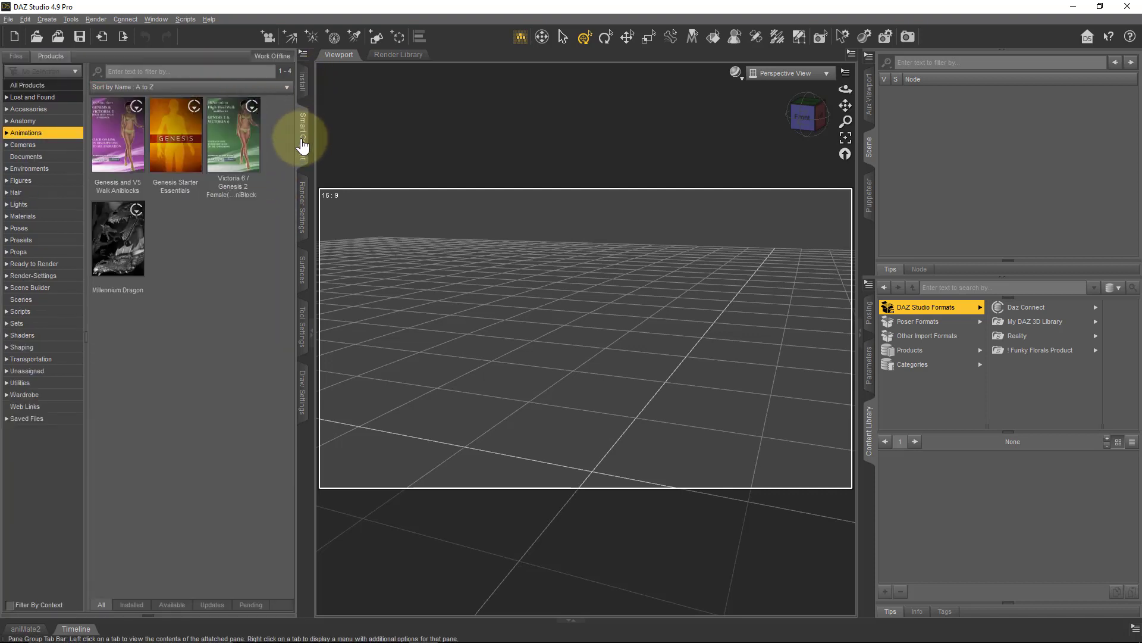
{"action": "left_click", "coordinate": [53, 86]}
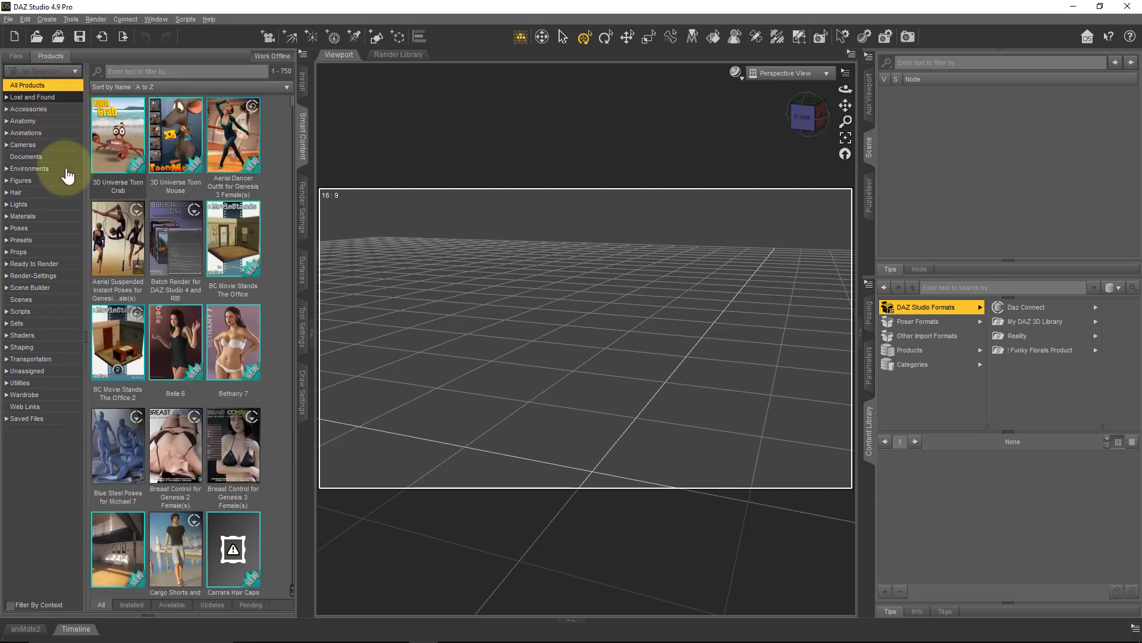
{"action": "left_click", "coordinate": [44, 181]}
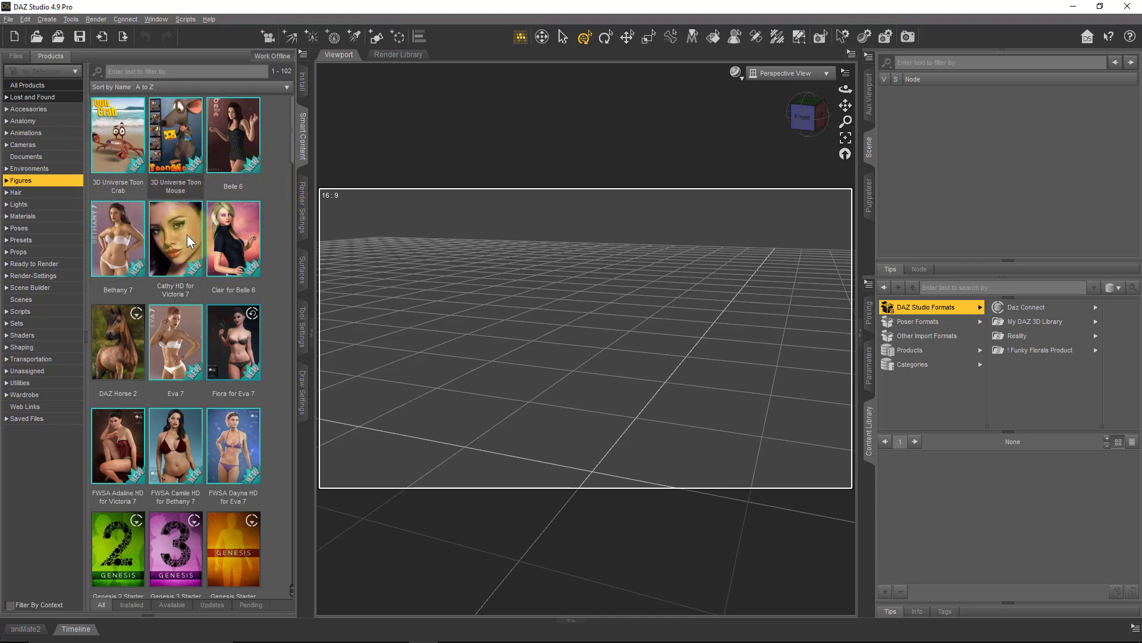
Find African Elephant among the Figures products in Smart Content and install it.
{"action": "left_click_drag", "start_coordinate": [286, 150], "coordinate": [309, 312]}
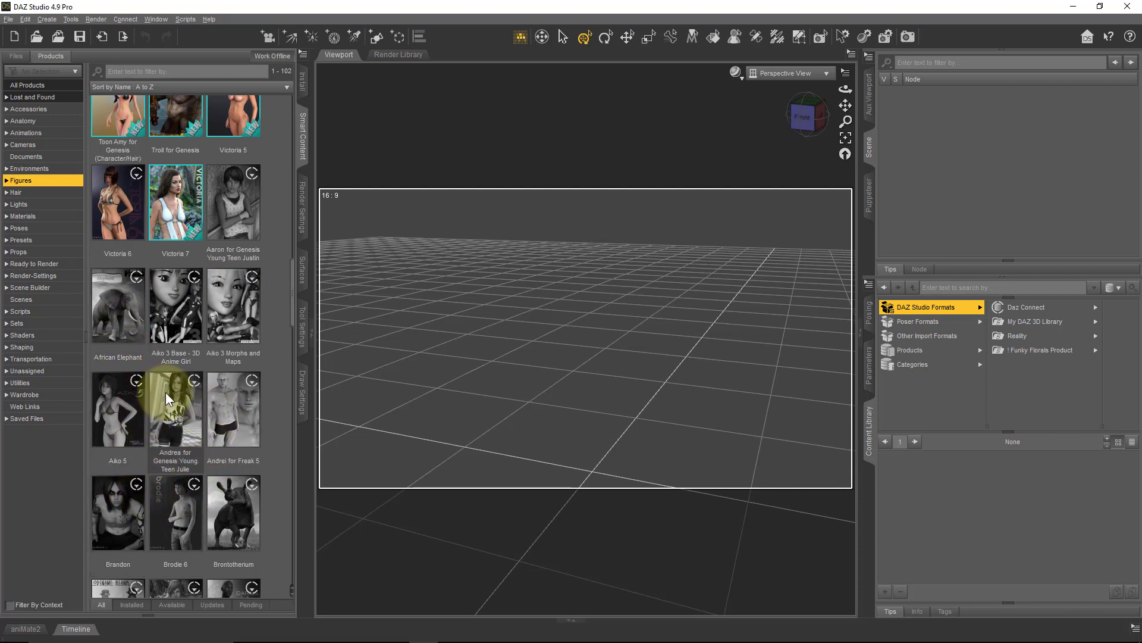
{"action": "left_click", "coordinate": [110, 320]}
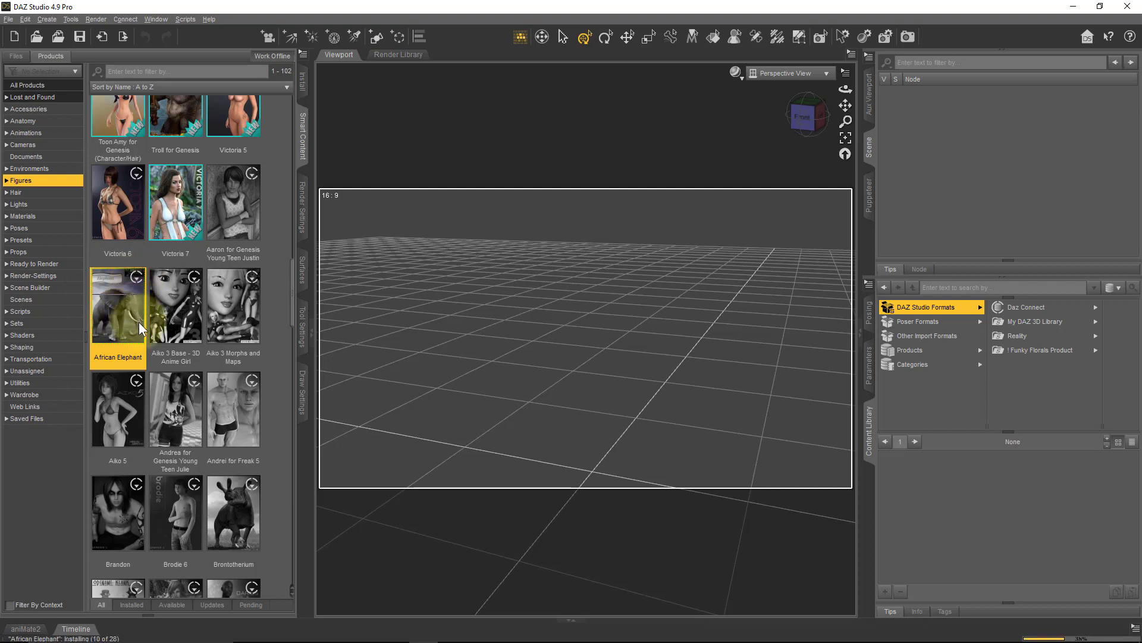
{"action": "mouse_move", "coordinate": [139, 323]}
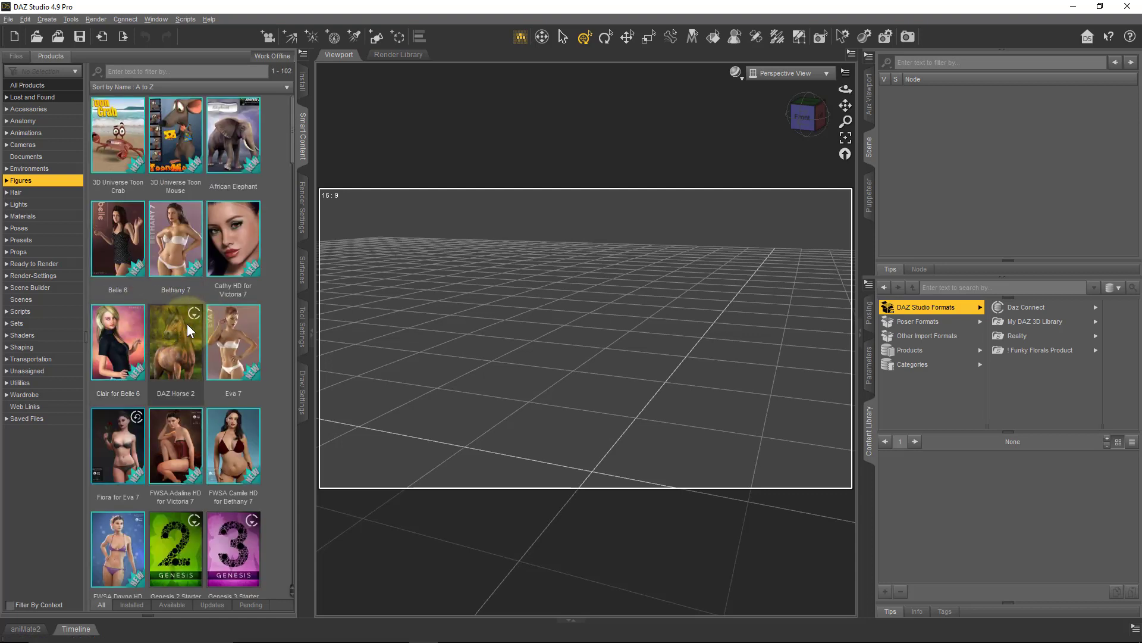
Load the Elephant figure from the African Elephant product into the scene, frame it and view it from its side.
{"action": "double_click", "coordinate": [220, 141]}
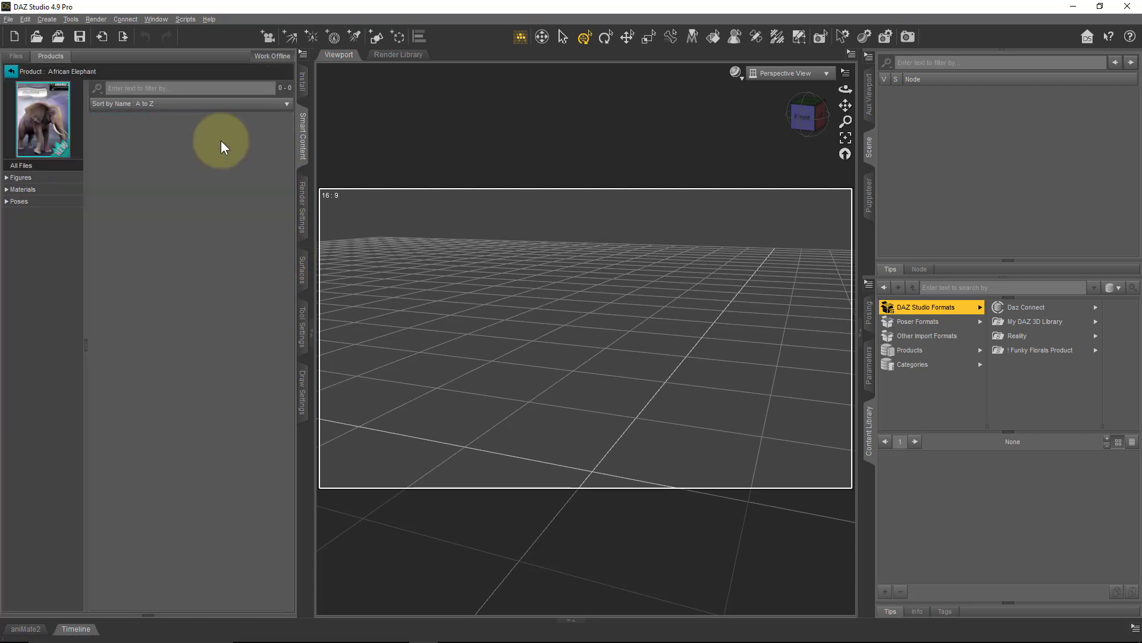
{"action": "left_click", "coordinate": [24, 177]}
{"action": "left_click", "coordinate": [134, 145]}
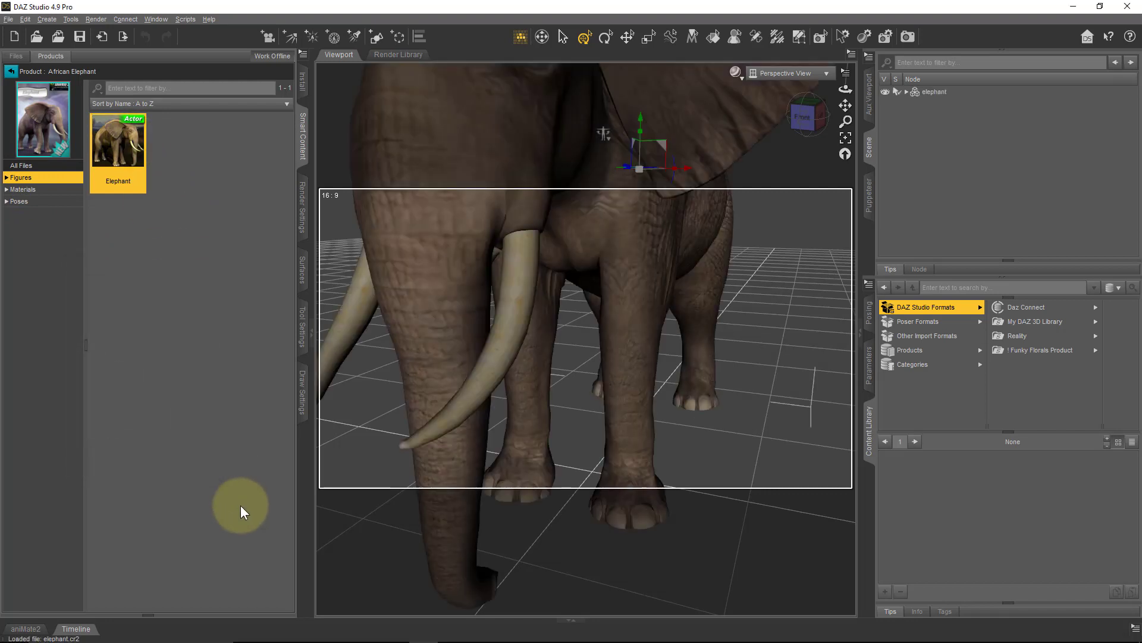
{"action": "left_click", "coordinate": [845, 138]}
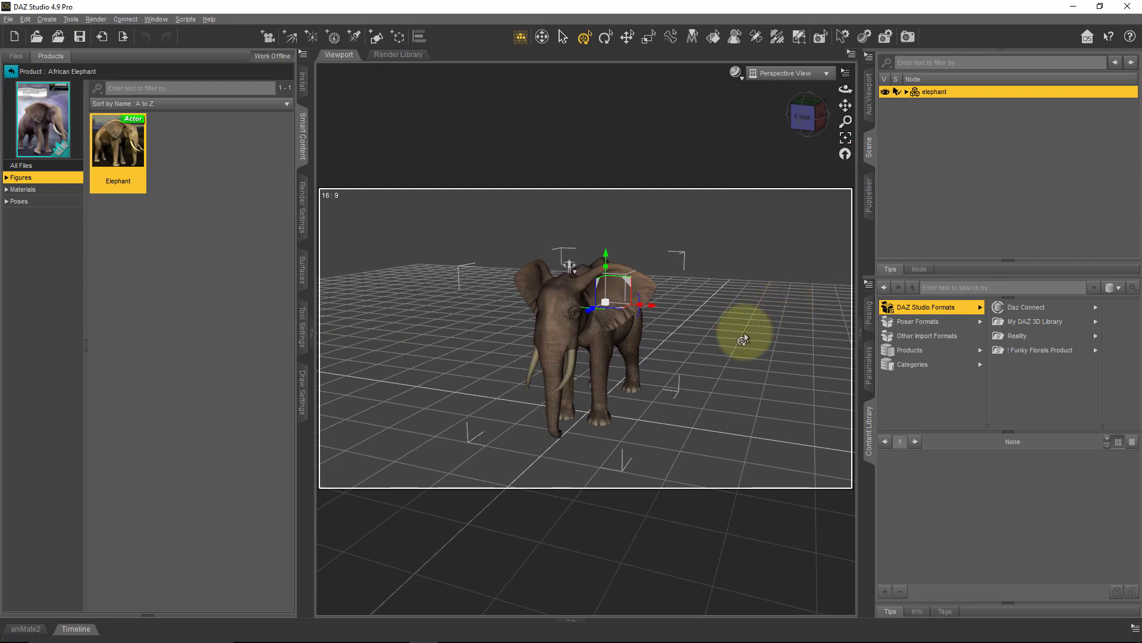
{"action": "left_click_drag", "start_coordinate": [553, 315], "coordinate": [595, 324], "text": "alt"}
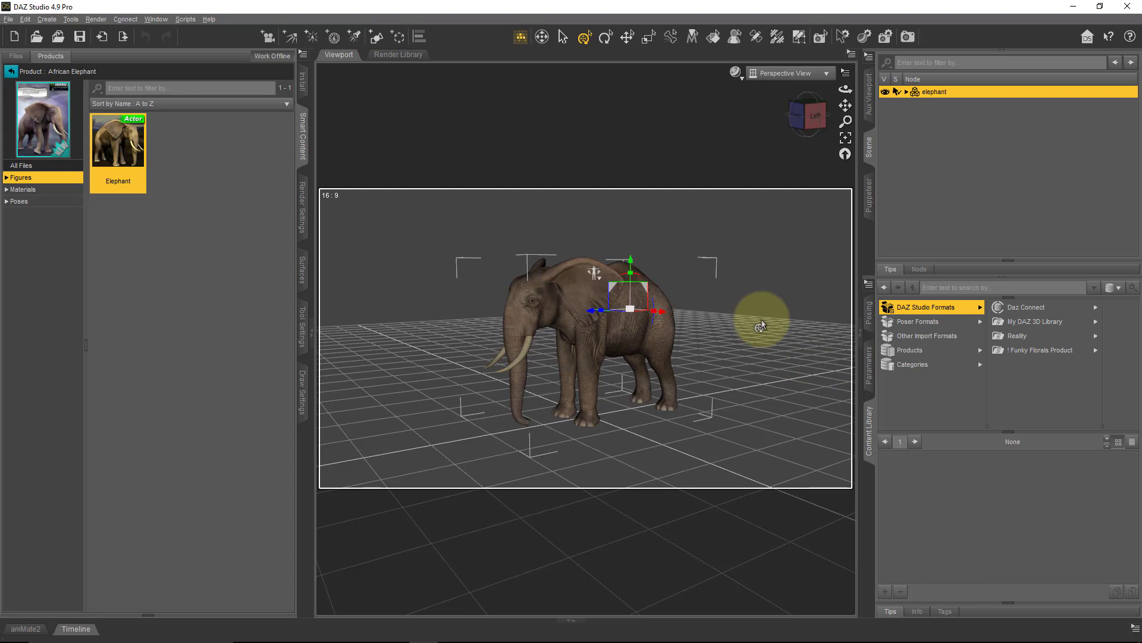
Switch to the Daz 3D account page in the web browser and open Ophelia 7 in the Product Library.
{"action": "left_click", "coordinate": [1074, 7]}
{"action": "left_click", "coordinate": [277, 631]}
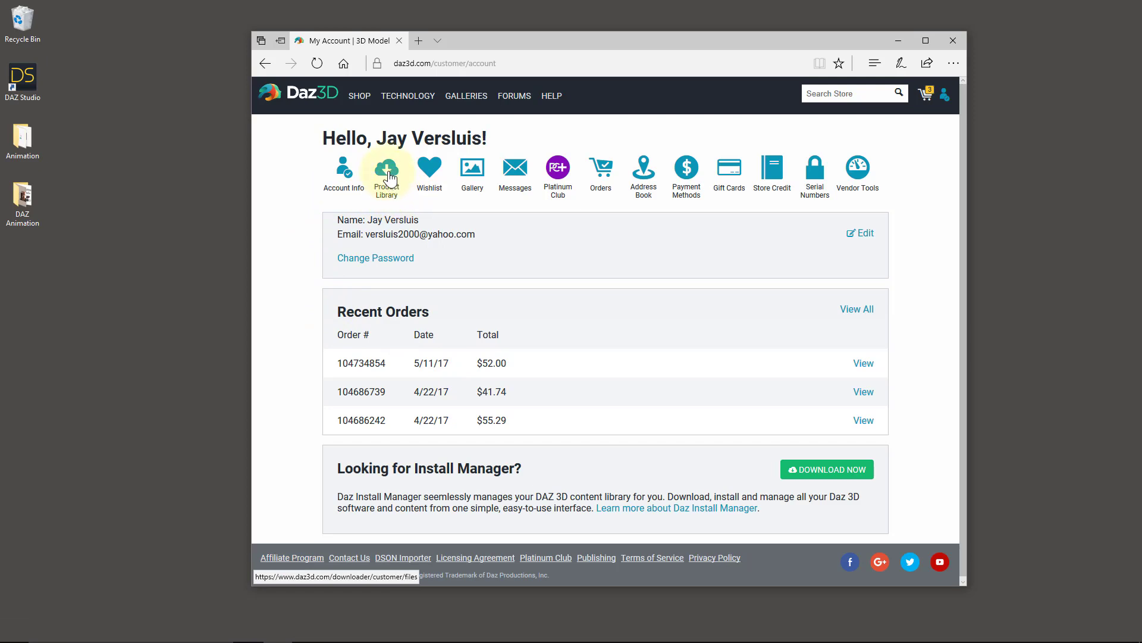
{"action": "left_click", "coordinate": [388, 173]}
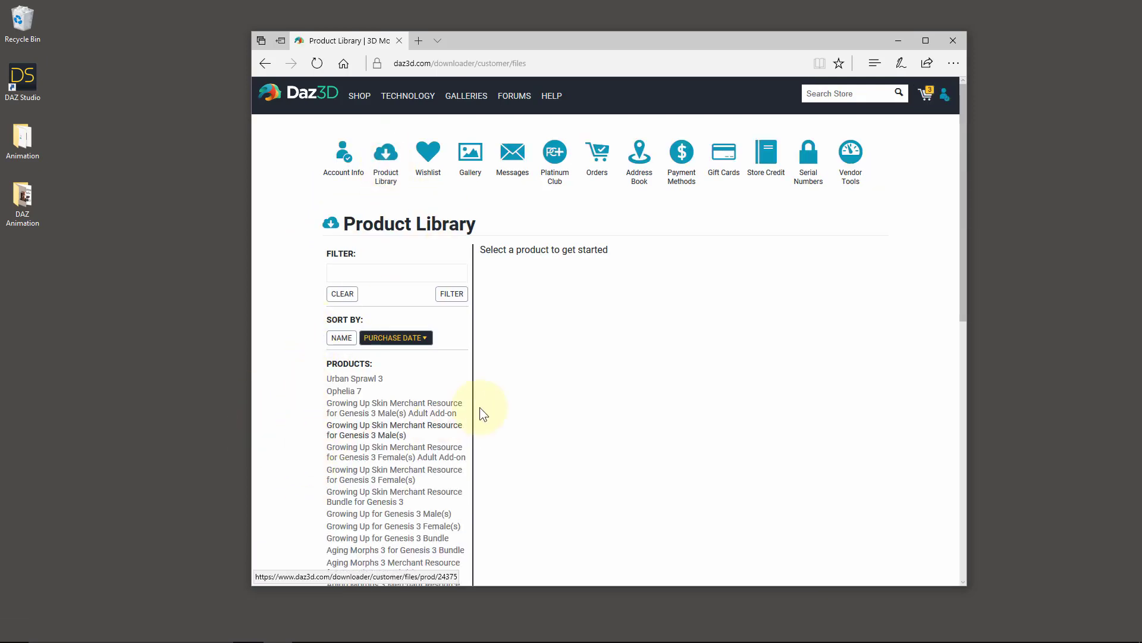
{"action": "scroll", "coordinate": [491, 393], "scroll_direction": "down", "scroll_amount": 3}
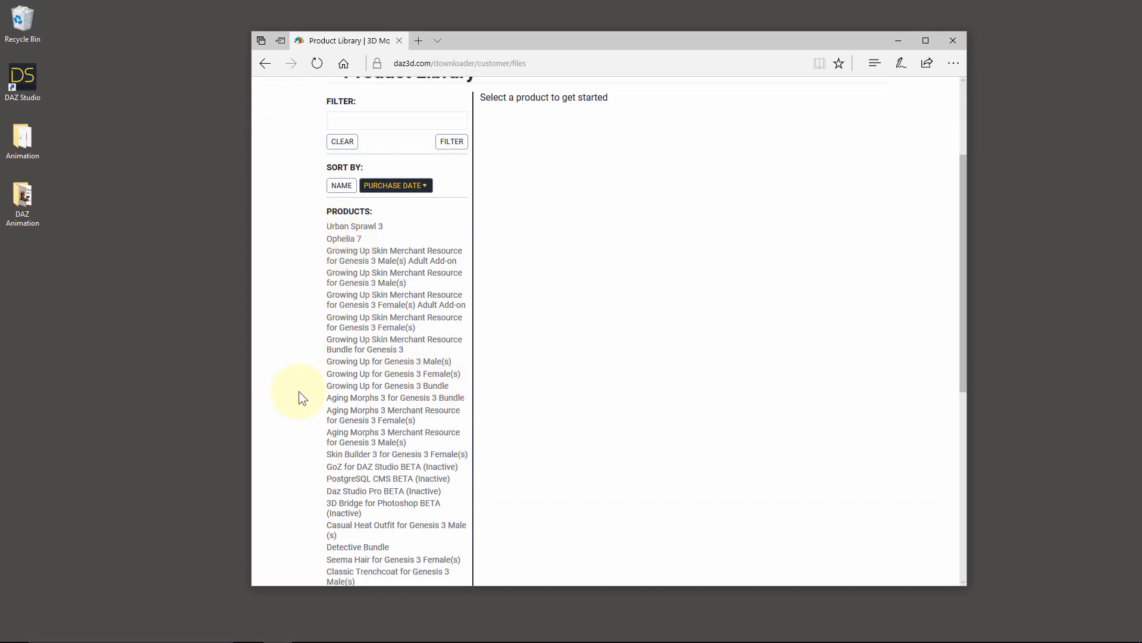
{"action": "left_click", "coordinate": [397, 124]}
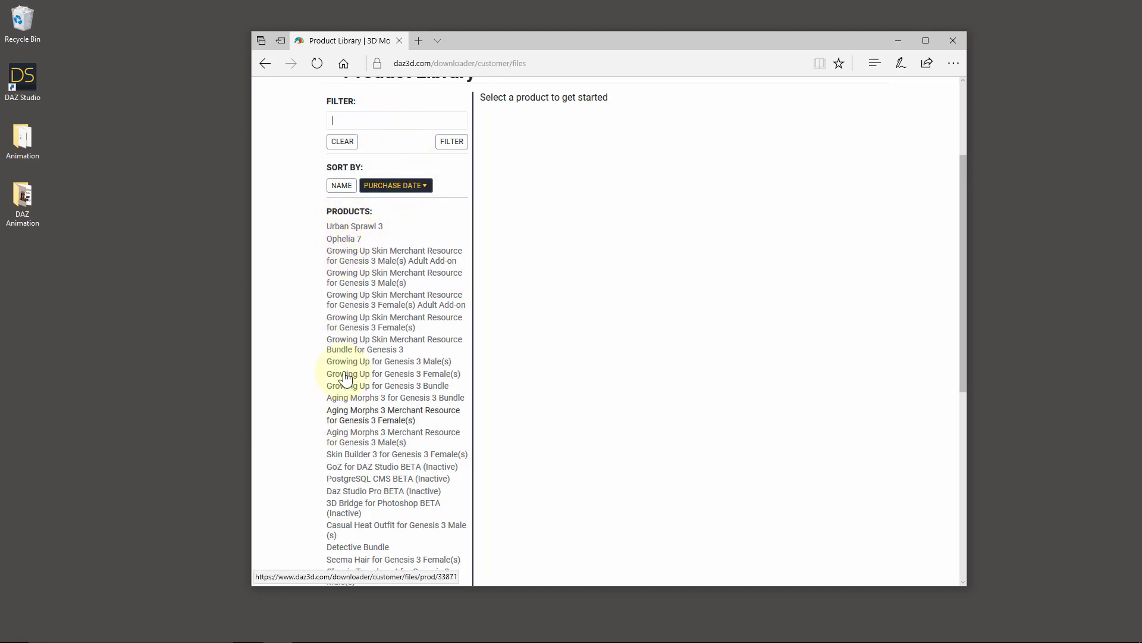
{"action": "left_click", "coordinate": [351, 241]}
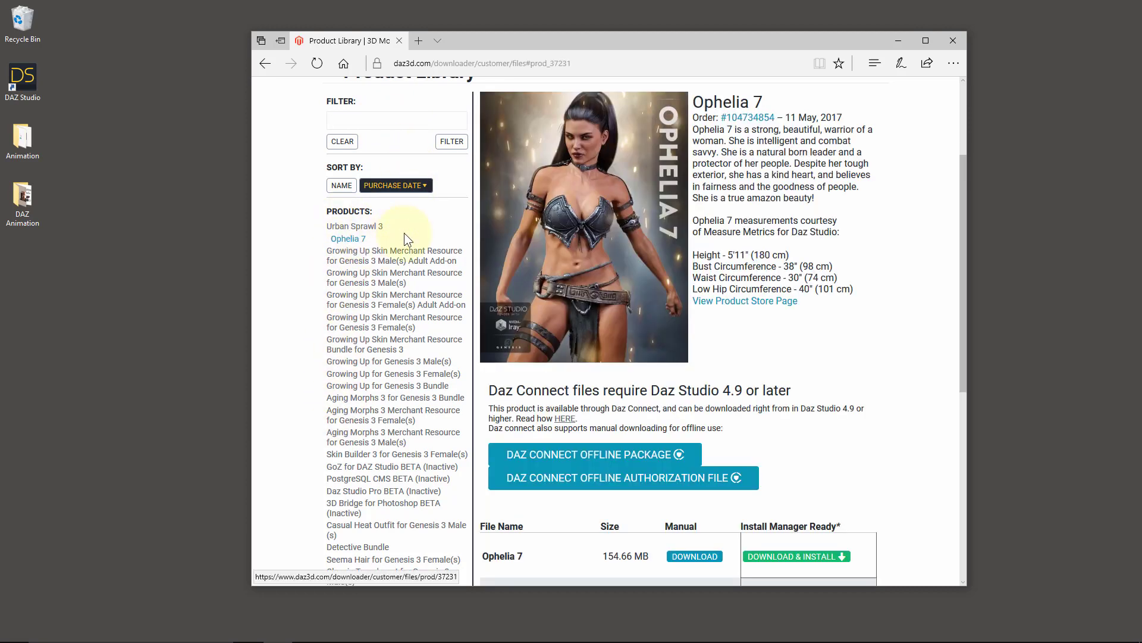
Examine the Ophelia 7 and Ophelia 7 (Templates) files with their manual and Install Manager download options.
{"action": "left_click_drag", "start_coordinate": [959, 311], "coordinate": [956, 355]}
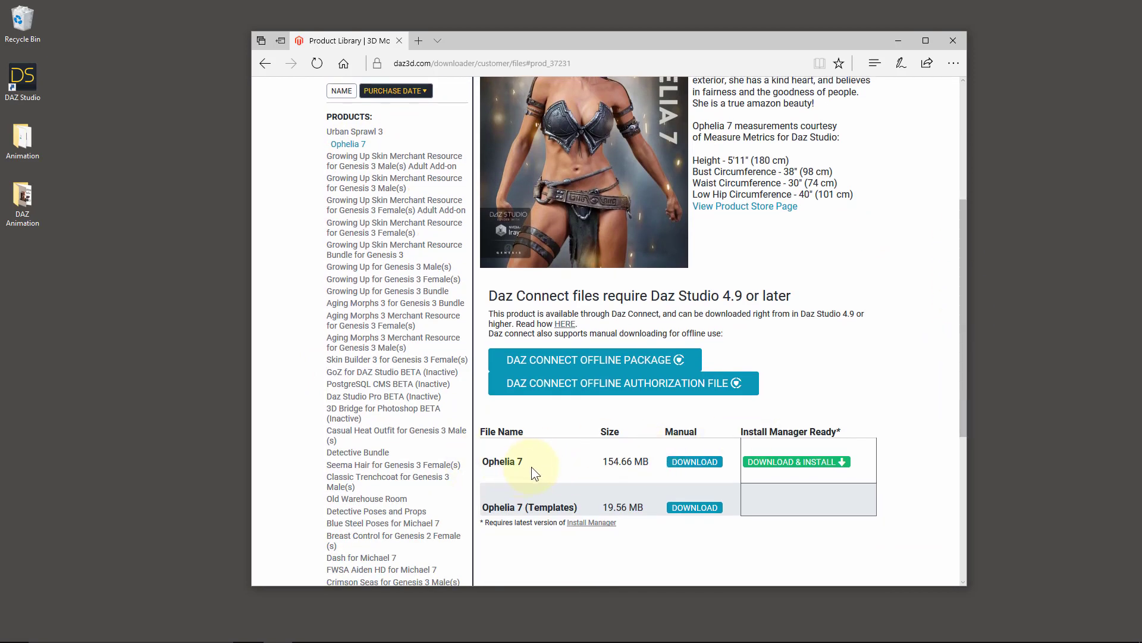
{"action": "left_click_drag", "start_coordinate": [526, 508], "coordinate": [575, 508]}
{"action": "left_click_drag", "start_coordinate": [526, 461], "coordinate": [483, 462]}
{"action": "left_click_drag", "start_coordinate": [525, 507], "coordinate": [576, 507]}
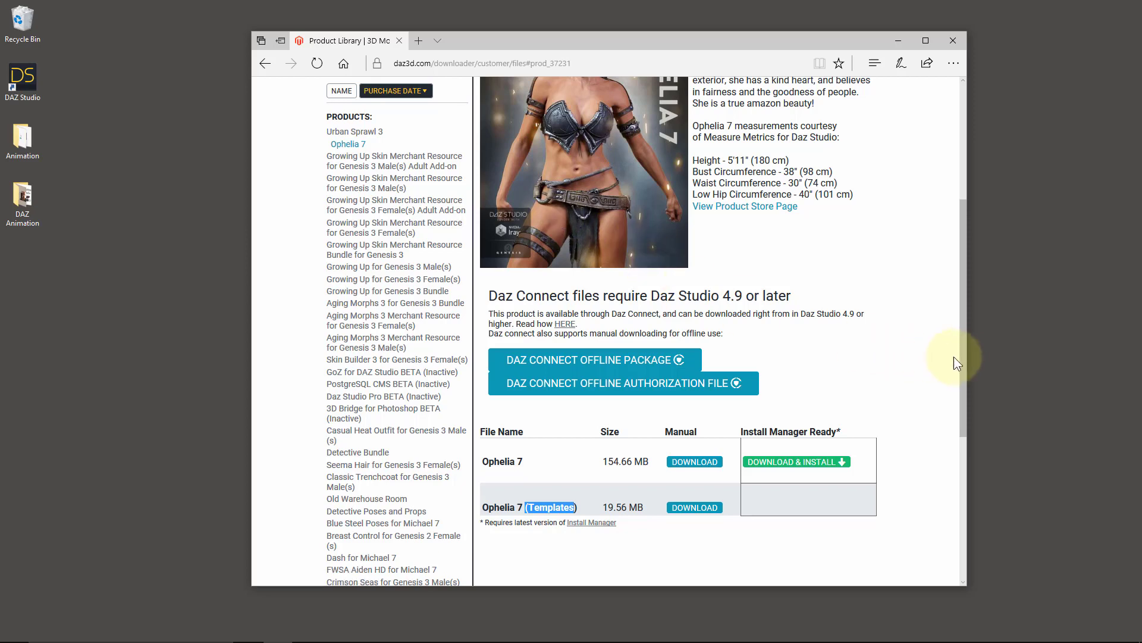
{"action": "left_click_drag", "start_coordinate": [962, 352], "coordinate": [962, 341]}
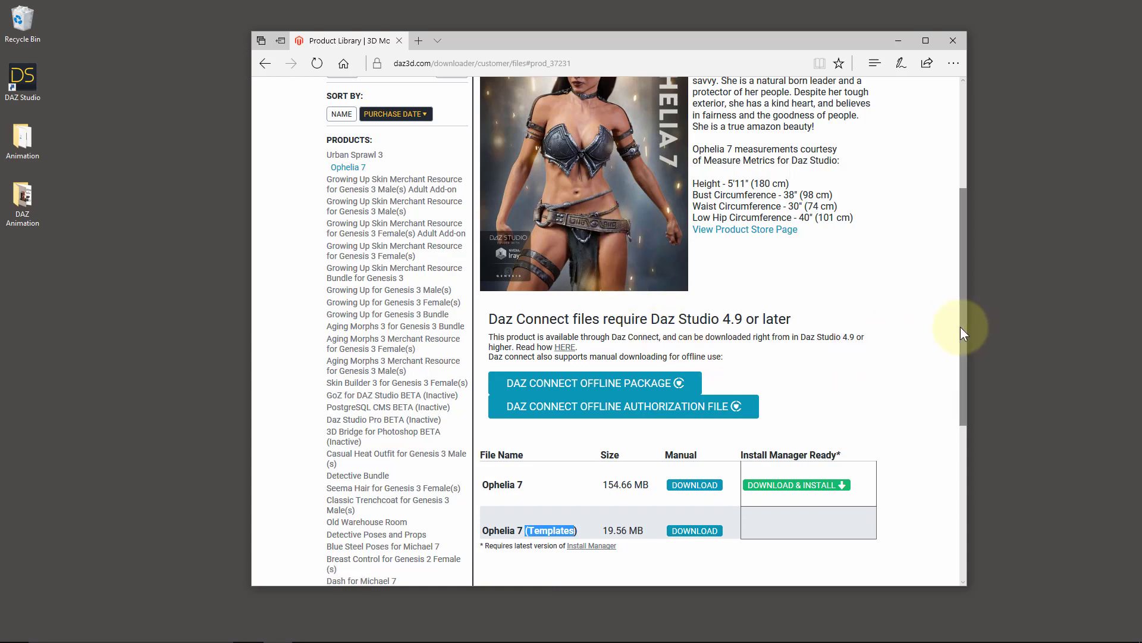
{"action": "left_click", "coordinate": [701, 494]}
{"action": "left_click", "coordinate": [898, 502]}
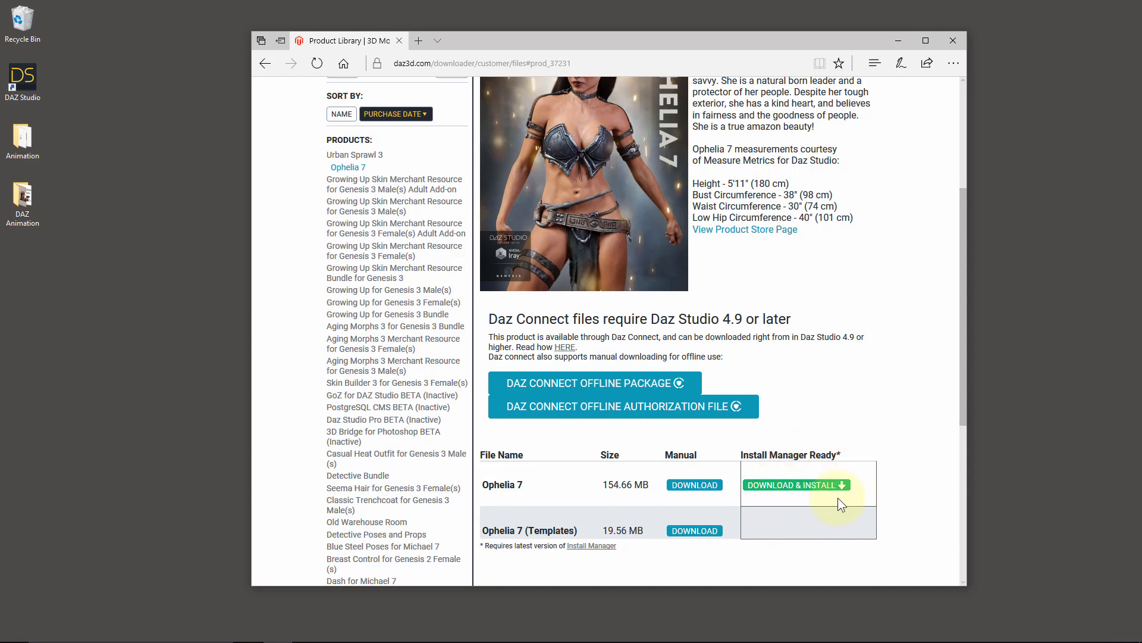
{"action": "scroll", "coordinate": [902, 483], "scroll_direction": "up", "scroll_amount": 4}
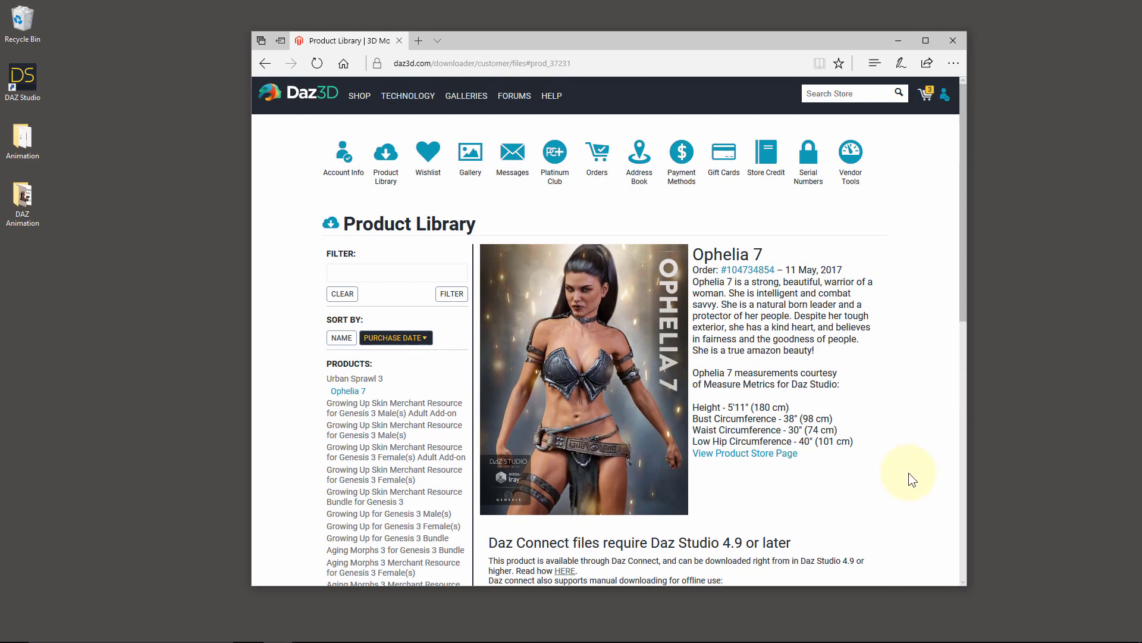
Open renderosity.com in a new browser tab and go to the purchases in My Account.
{"action": "left_click", "coordinate": [418, 40]}
{"action": "type", "text": "renderosity.com/"}
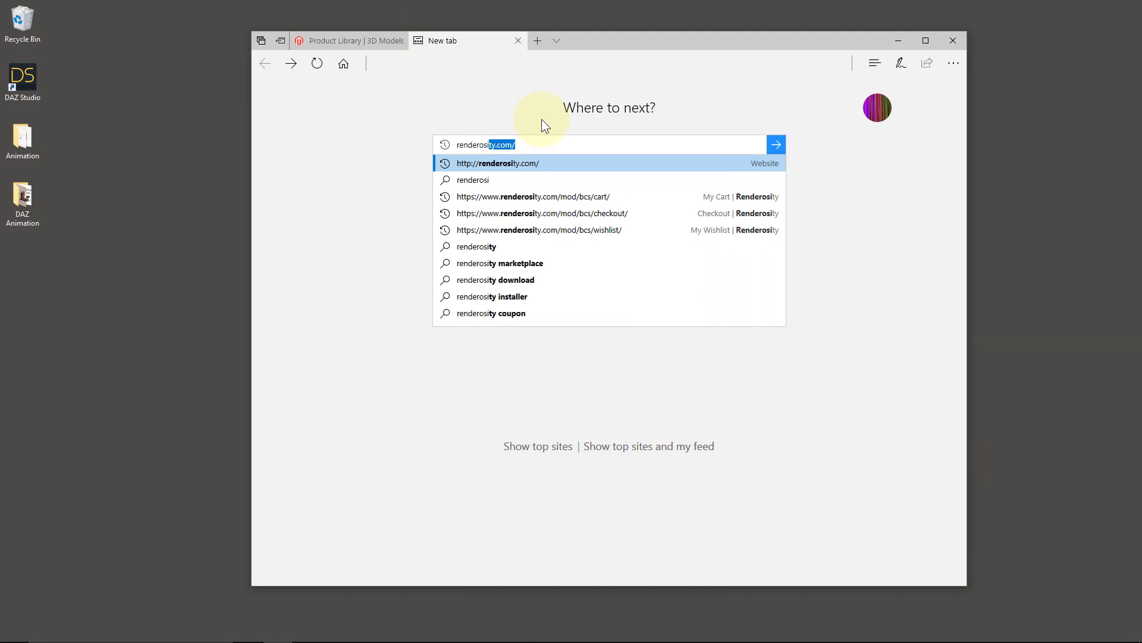
{"action": "key", "text": "Return"}
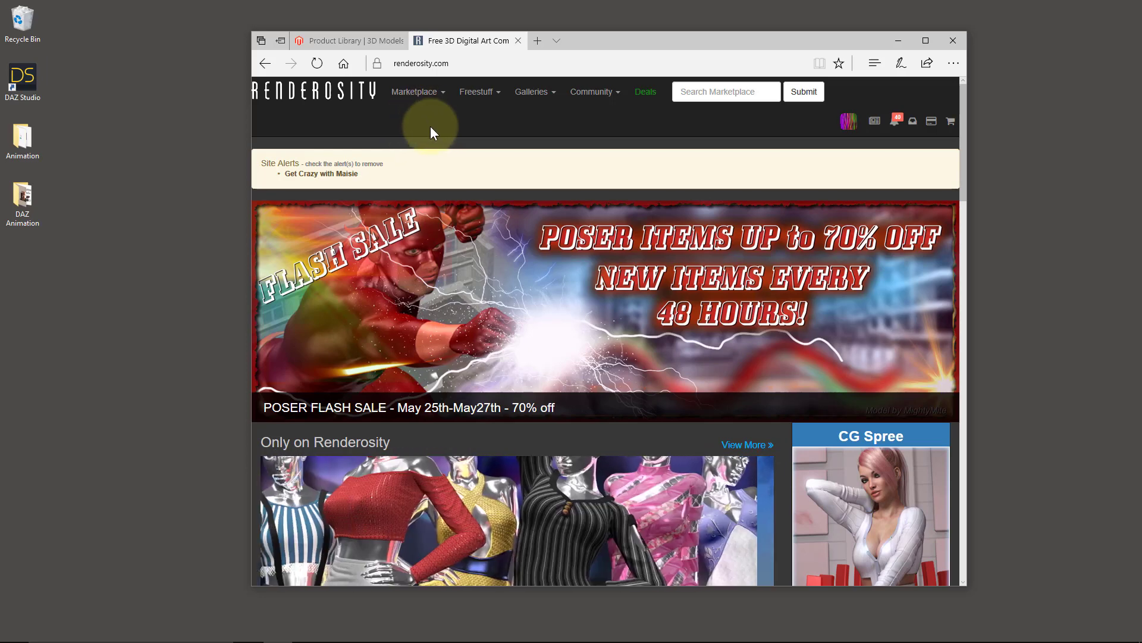
{"action": "left_click", "coordinate": [849, 123]}
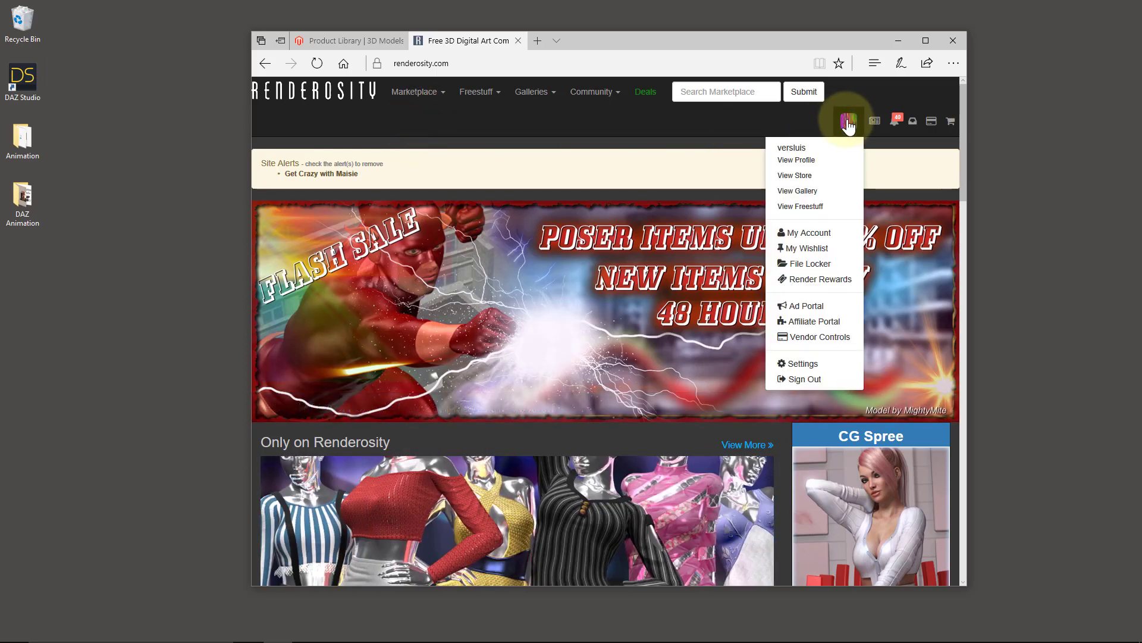
{"action": "left_click", "coordinate": [823, 236]}
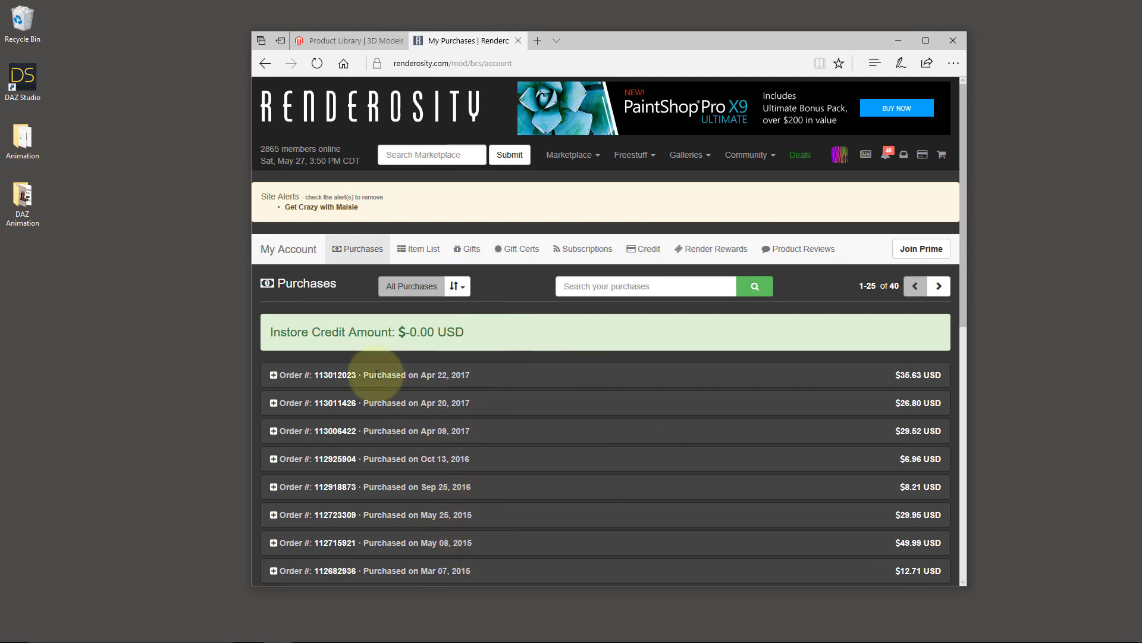
Expand the order purchased on Apr 22, 2017 and look through its products and zip files.
{"action": "left_click", "coordinate": [274, 375]}
{"action": "scroll", "coordinate": [423, 440], "scroll_direction": "down", "scroll_amount": 4}
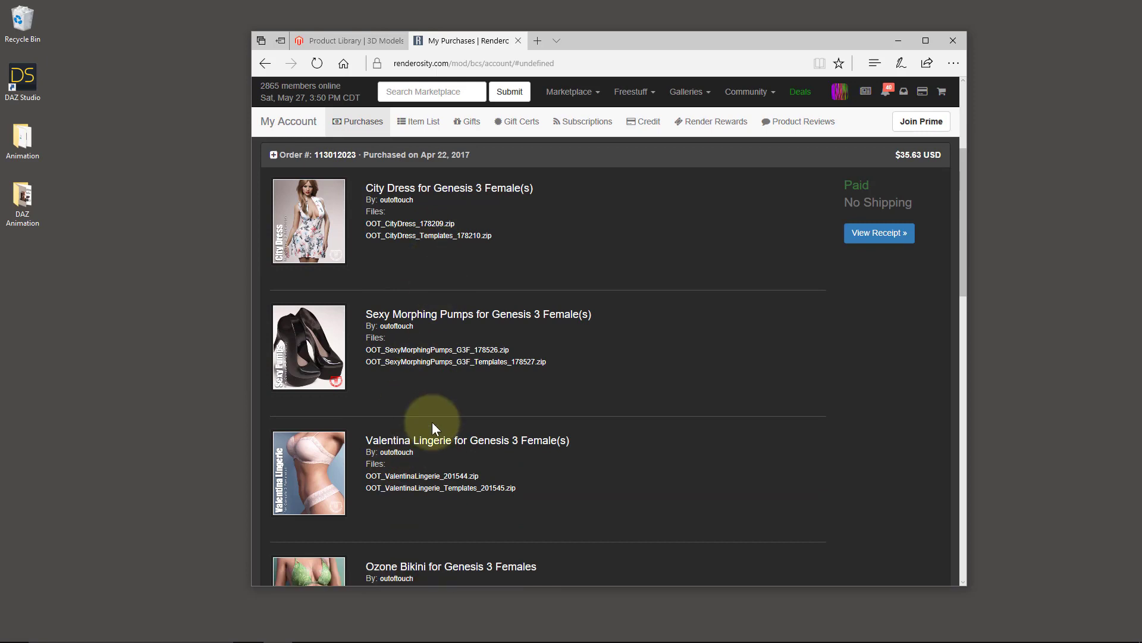
{"action": "scroll", "coordinate": [494, 384], "scroll_direction": "up", "scroll_amount": 4}
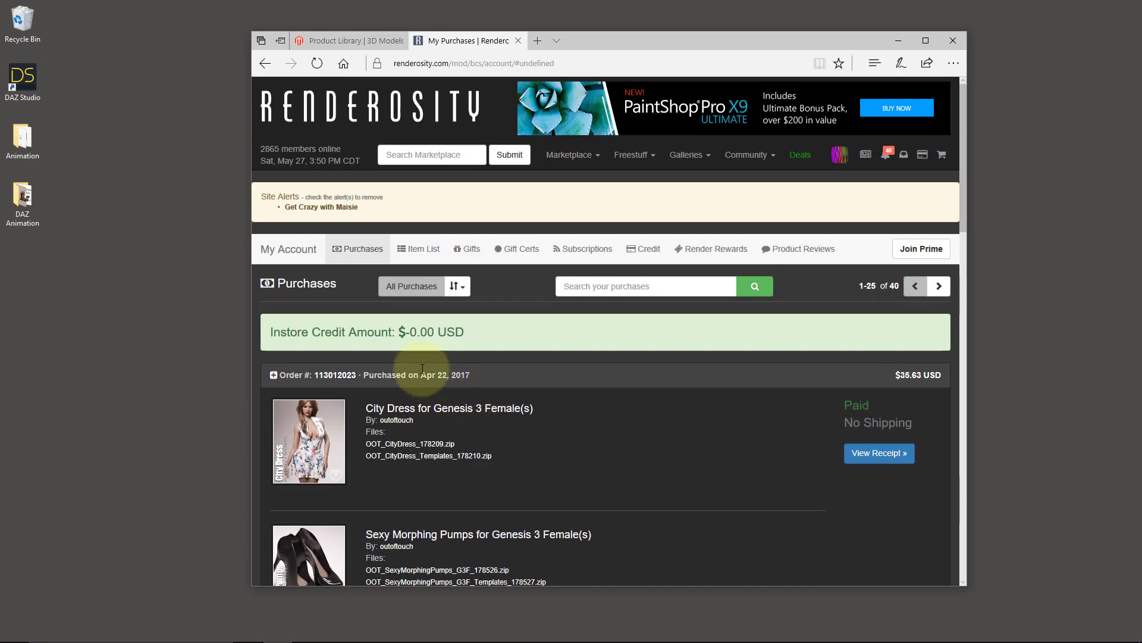
Browse the account's Item List of purchased items and their files.
{"action": "left_click", "coordinate": [423, 255]}
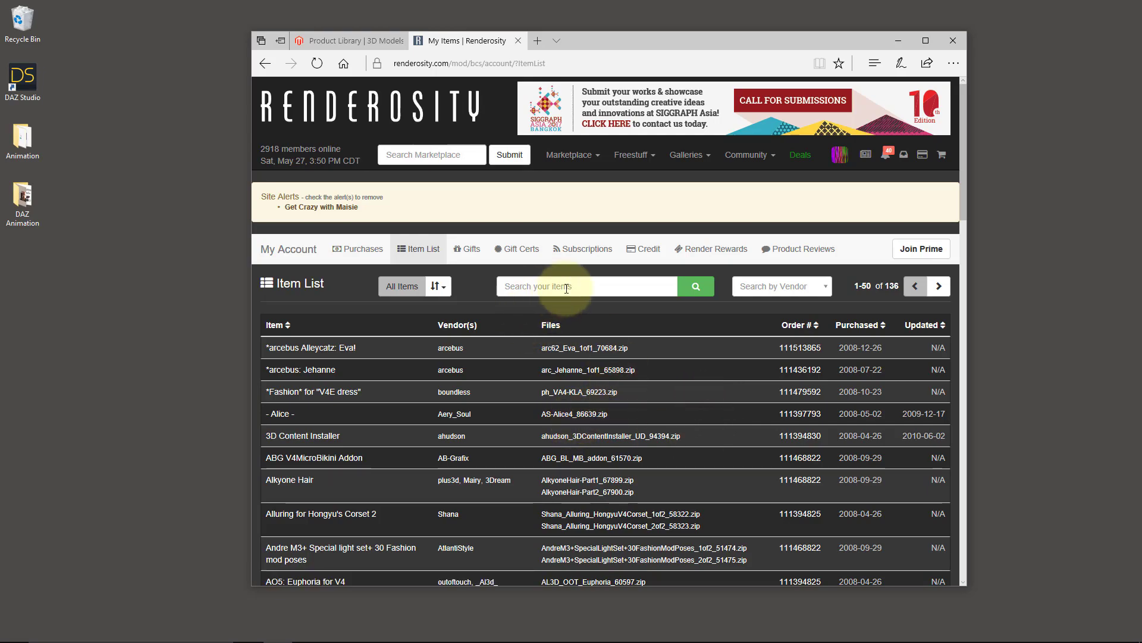
{"action": "left_click", "coordinate": [587, 286]}
{"action": "scroll", "coordinate": [741, 390], "scroll_direction": "down", "scroll_amount": 1}
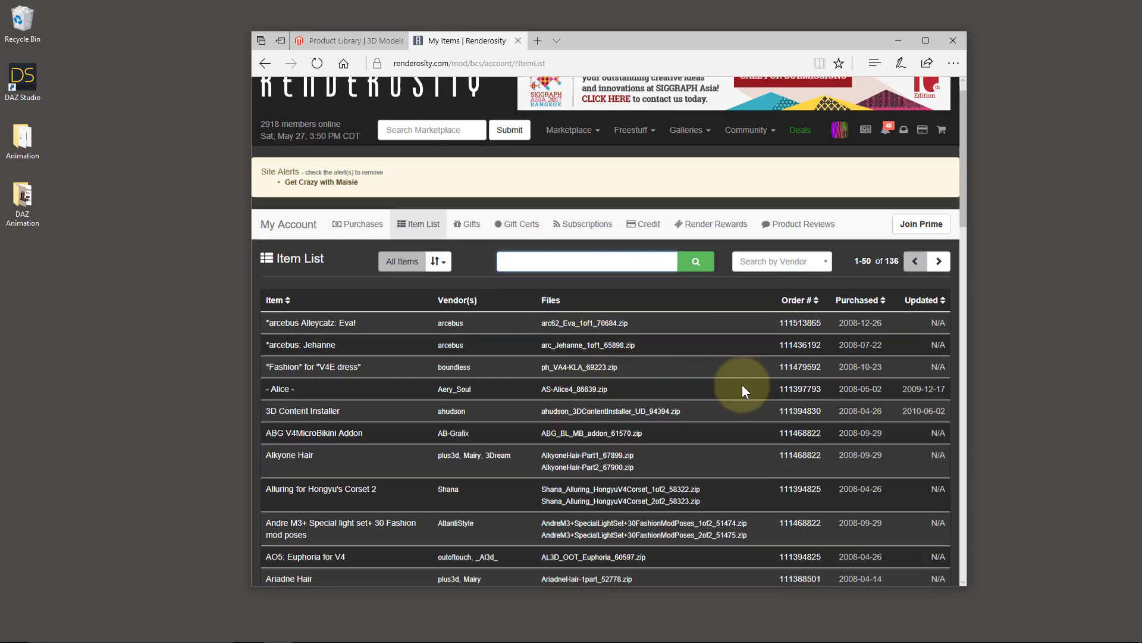
{"action": "scroll", "coordinate": [741, 385], "scroll_direction": "down", "scroll_amount": 10}
{"action": "scroll", "coordinate": [741, 385], "scroll_direction": "up", "scroll_amount": 12}
Save OOT_CityDress_178209.zip from the Apr 22, 2017 order in the purchases and open its download folder.
{"action": "left_click", "coordinate": [361, 248]}
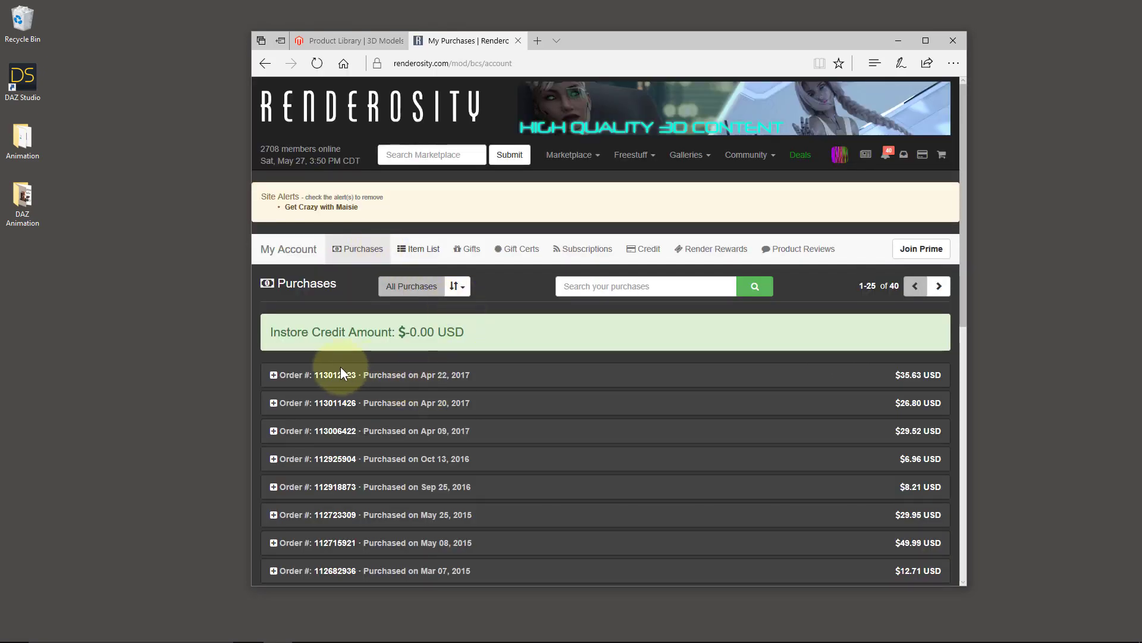
{"action": "left_click", "coordinate": [274, 376]}
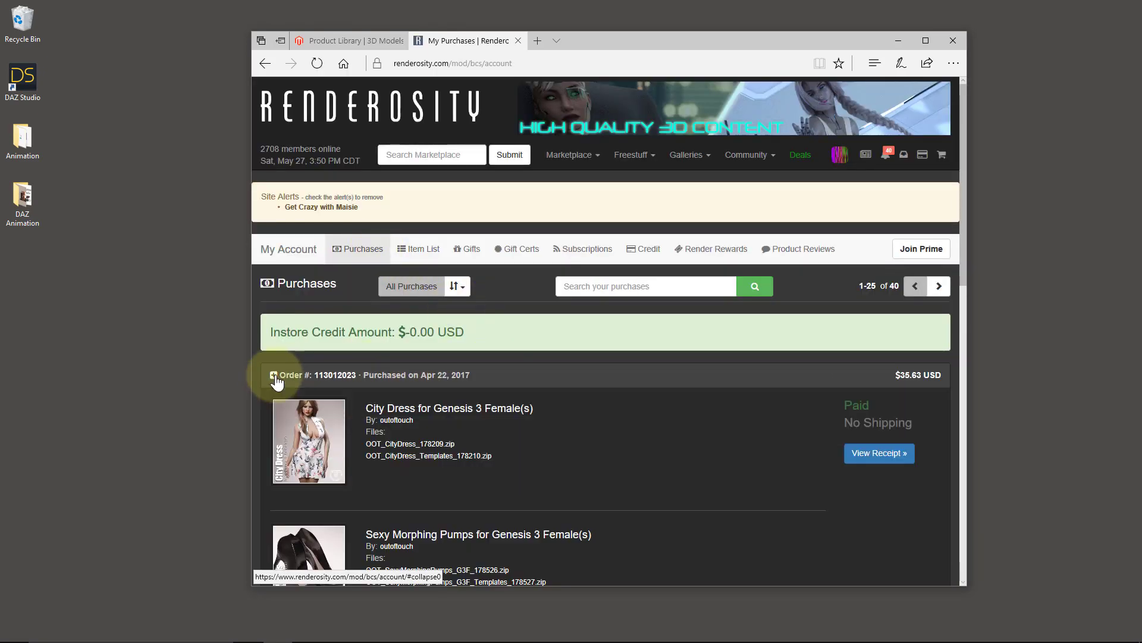
{"action": "scroll", "coordinate": [612, 404], "scroll_direction": "down", "scroll_amount": 3}
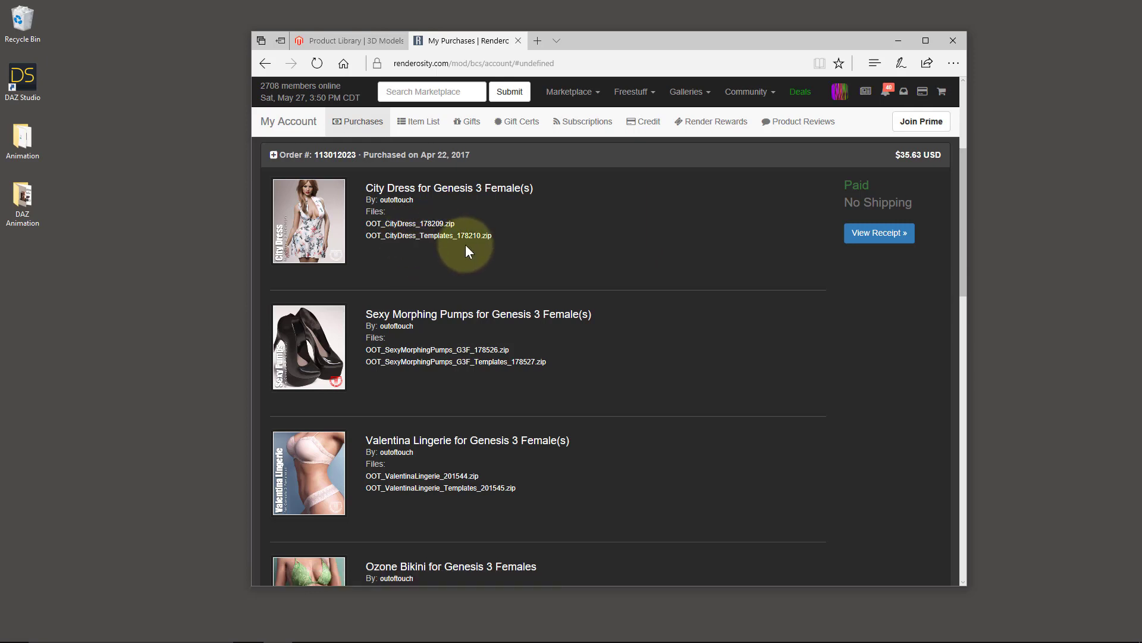
{"action": "left_click", "coordinate": [442, 226]}
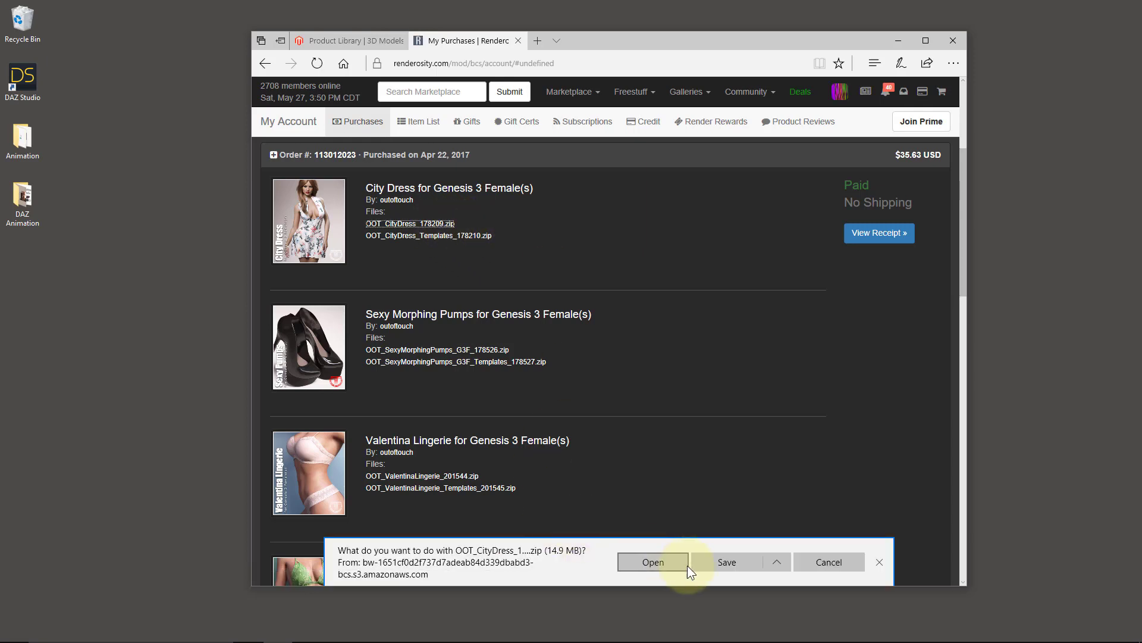
{"action": "left_click", "coordinate": [747, 563]}
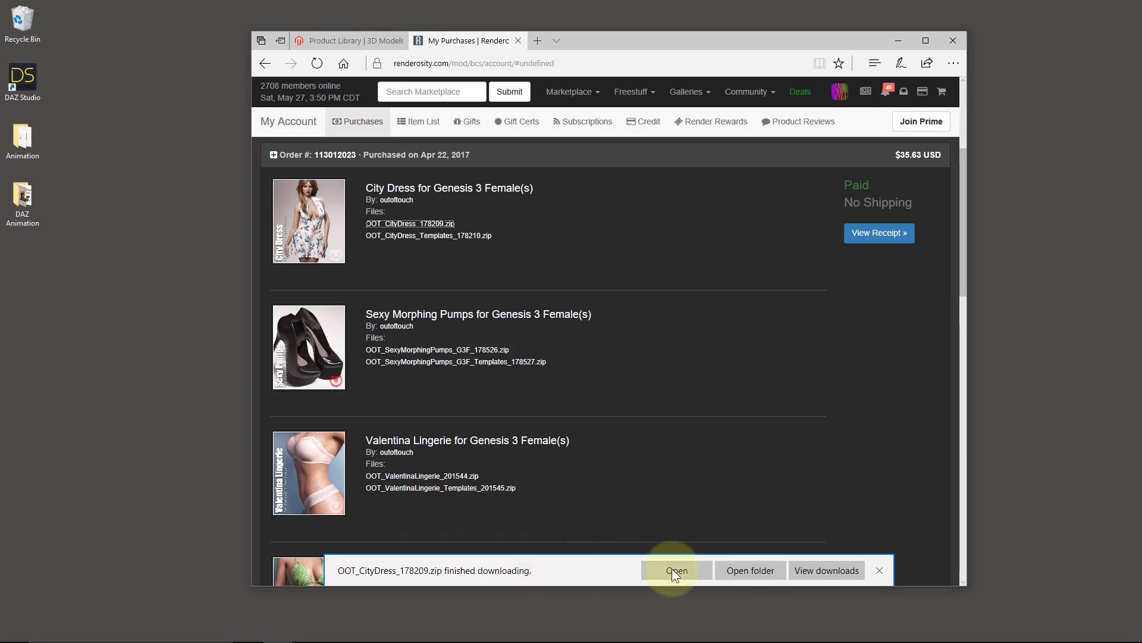
{"action": "left_click", "coordinate": [747, 569]}
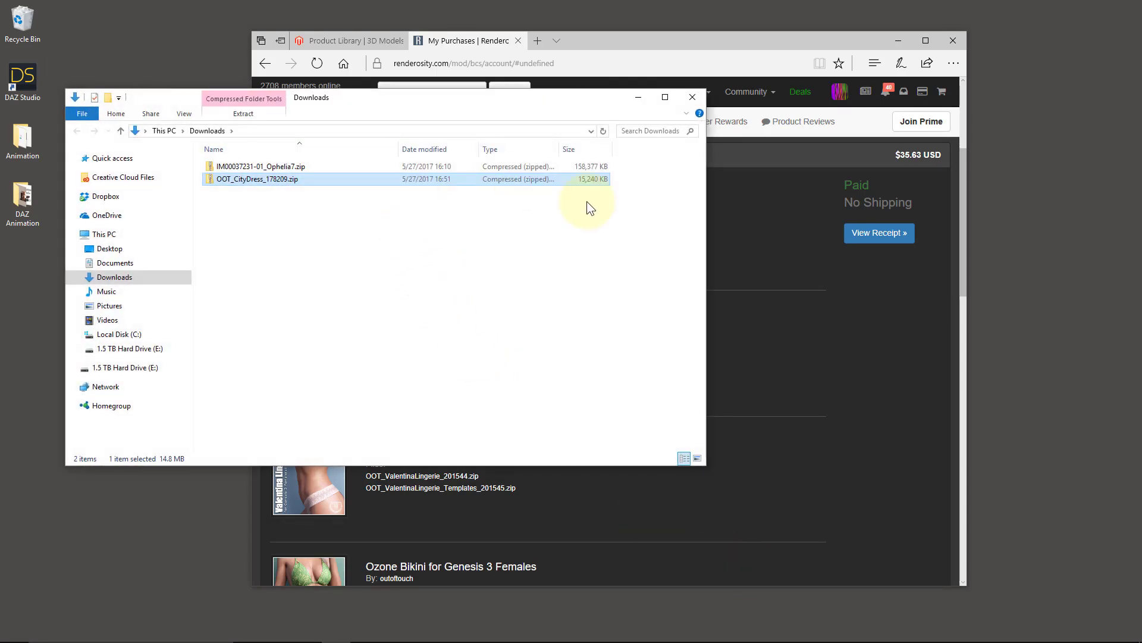
Inspect OOT_CityDress_178209.zip down to People > Genesis 3 Female > Clothing and return to the archive's root.
{"action": "left_click", "coordinate": [898, 41]}
{"action": "left_click_drag", "start_coordinate": [419, 101], "coordinate": [659, 72]}
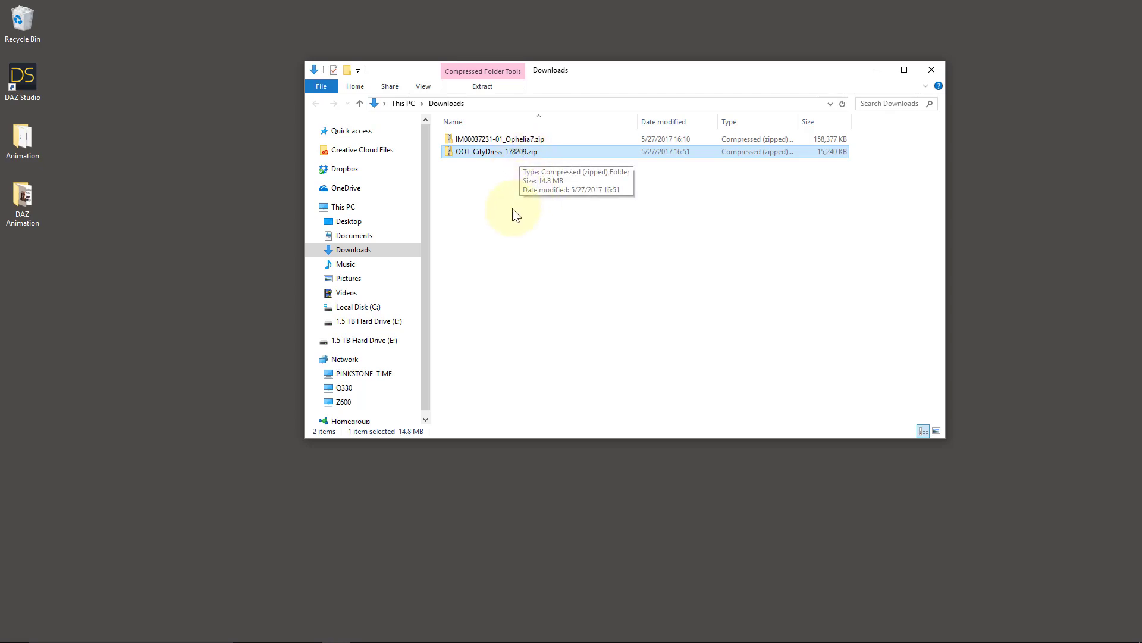
{"action": "double_click", "coordinate": [480, 152]}
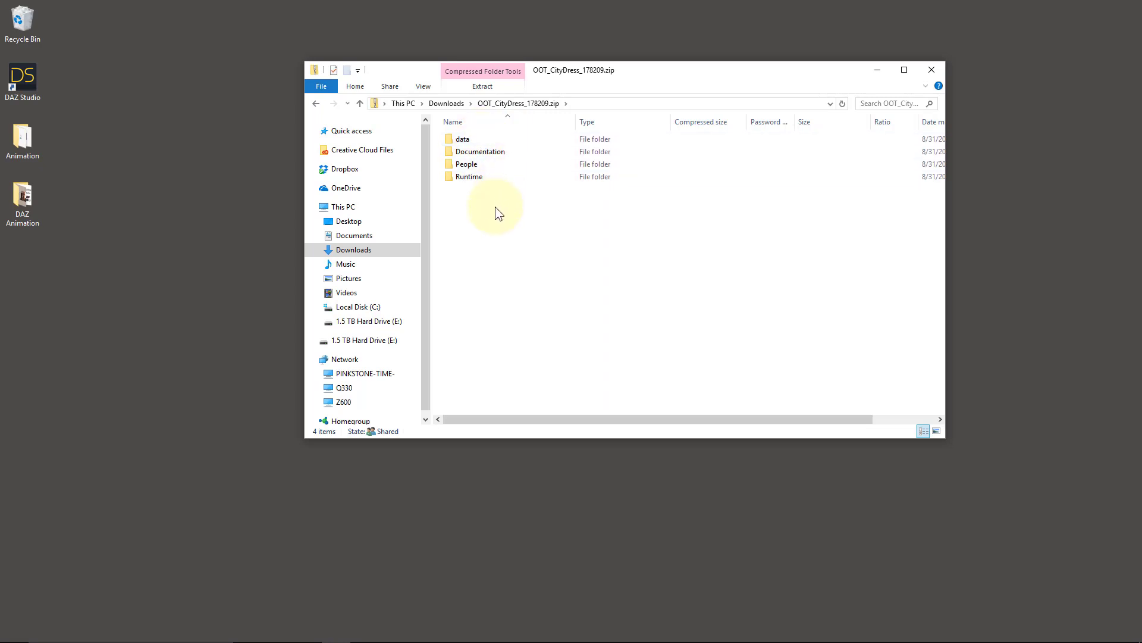
{"action": "double_click", "coordinate": [476, 162]}
{"action": "double_click", "coordinate": [477, 141]}
{"action": "double_click", "coordinate": [487, 142]}
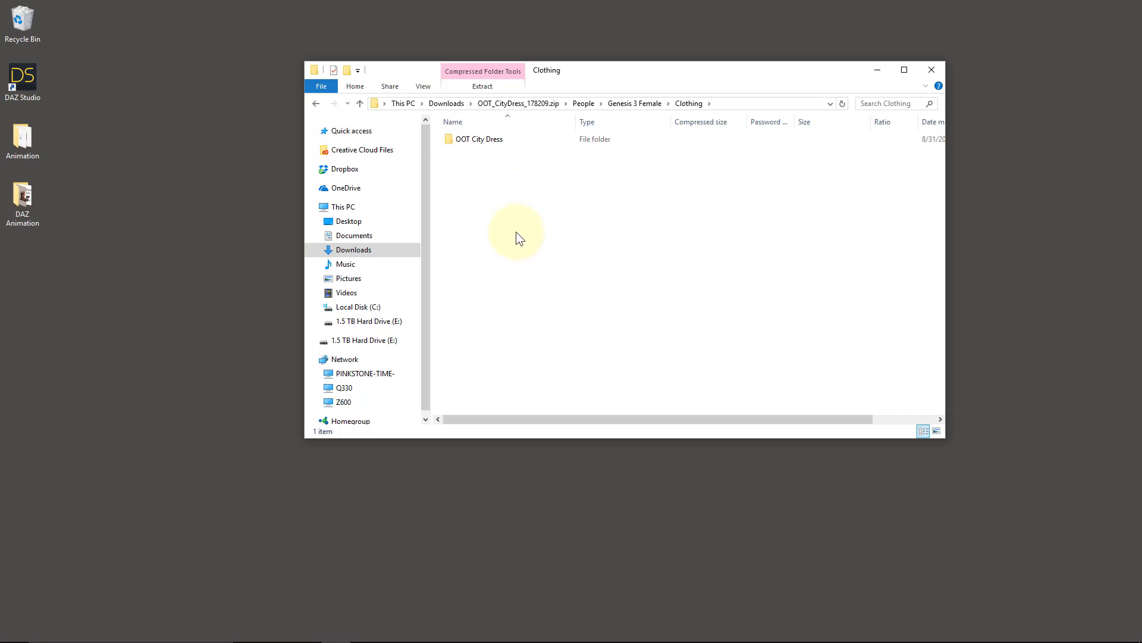
{"action": "left_click", "coordinate": [527, 102]}
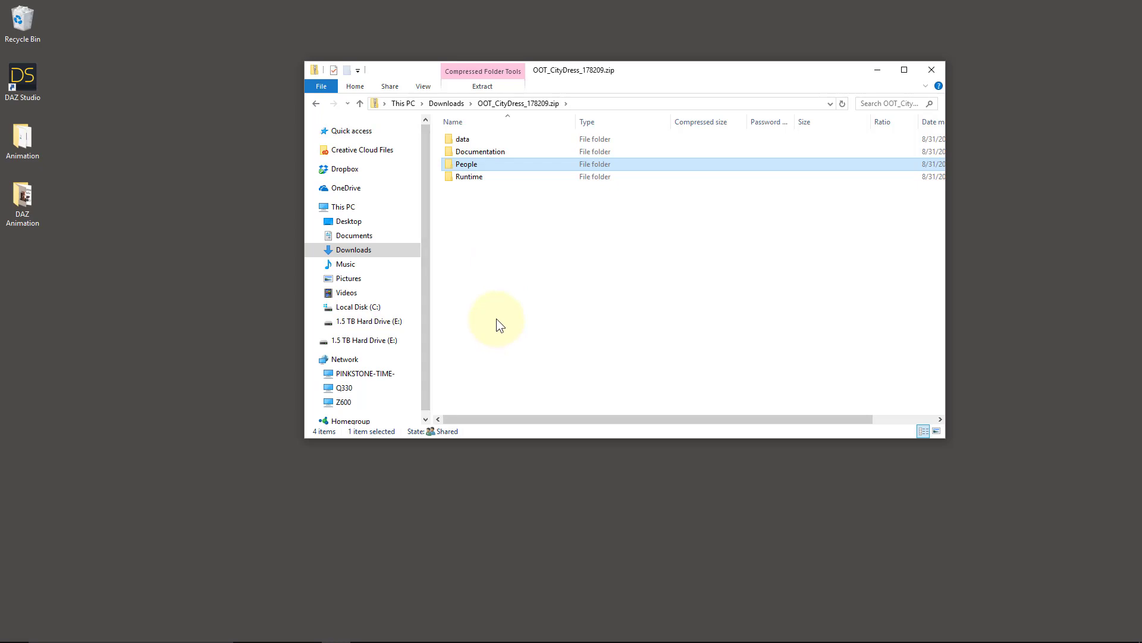
Switch to DAZ Studio and open the Content Directory Manager from the Content preferences.
{"action": "mouse_move", "coordinate": [378, 637]}
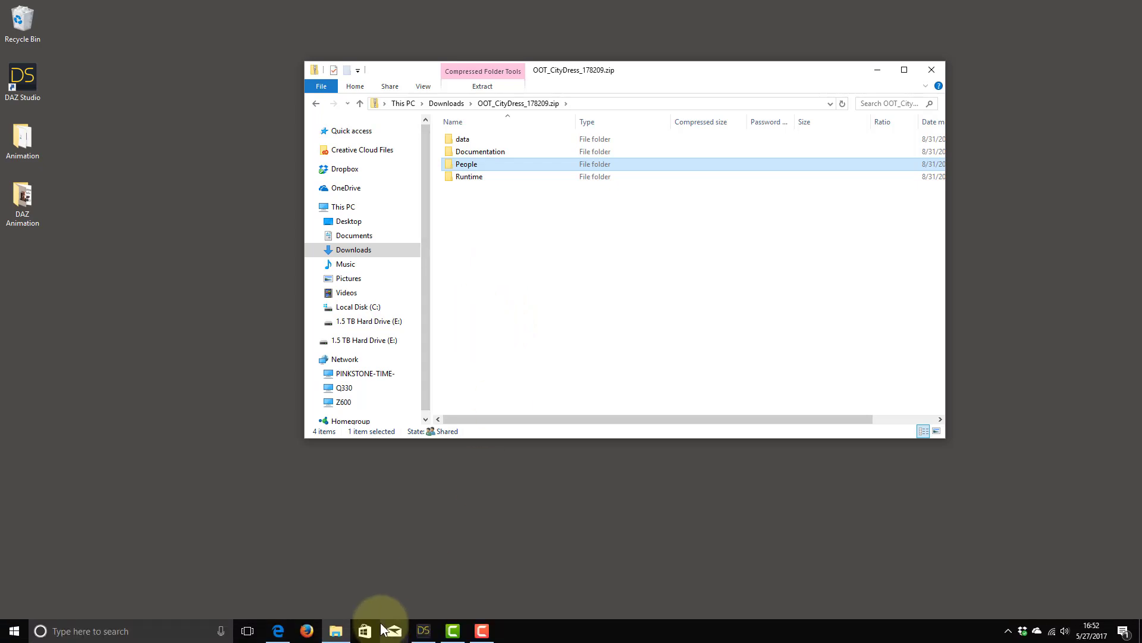
{"action": "left_click", "coordinate": [423, 632]}
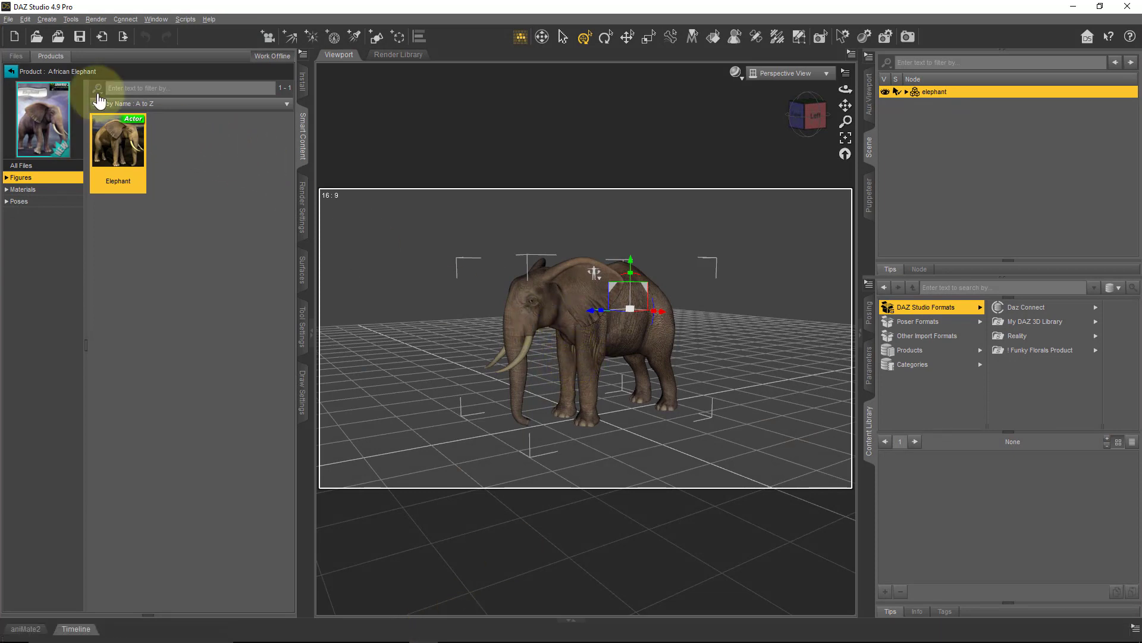
{"action": "left_click", "coordinate": [25, 19]}
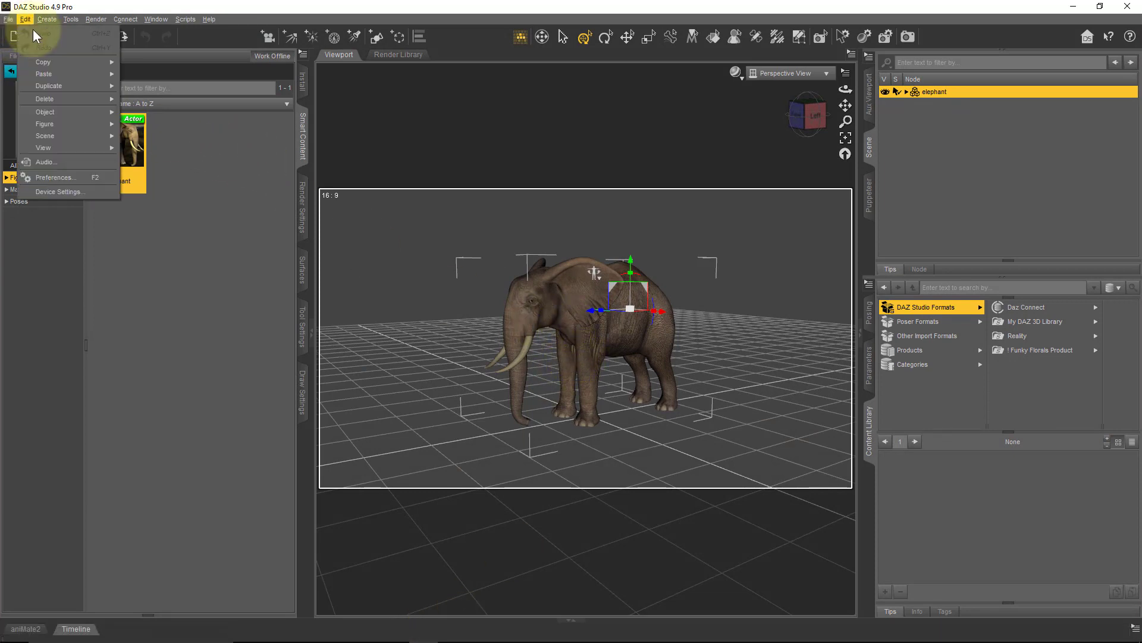
{"action": "left_click", "coordinate": [104, 178]}
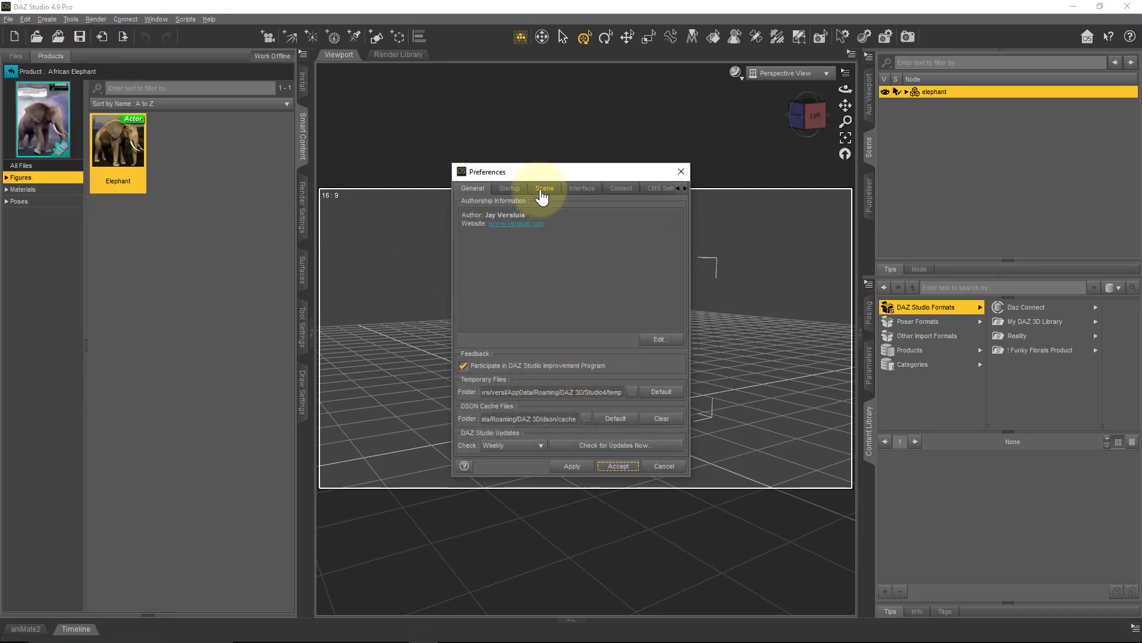
{"action": "left_click", "coordinate": [622, 189]}
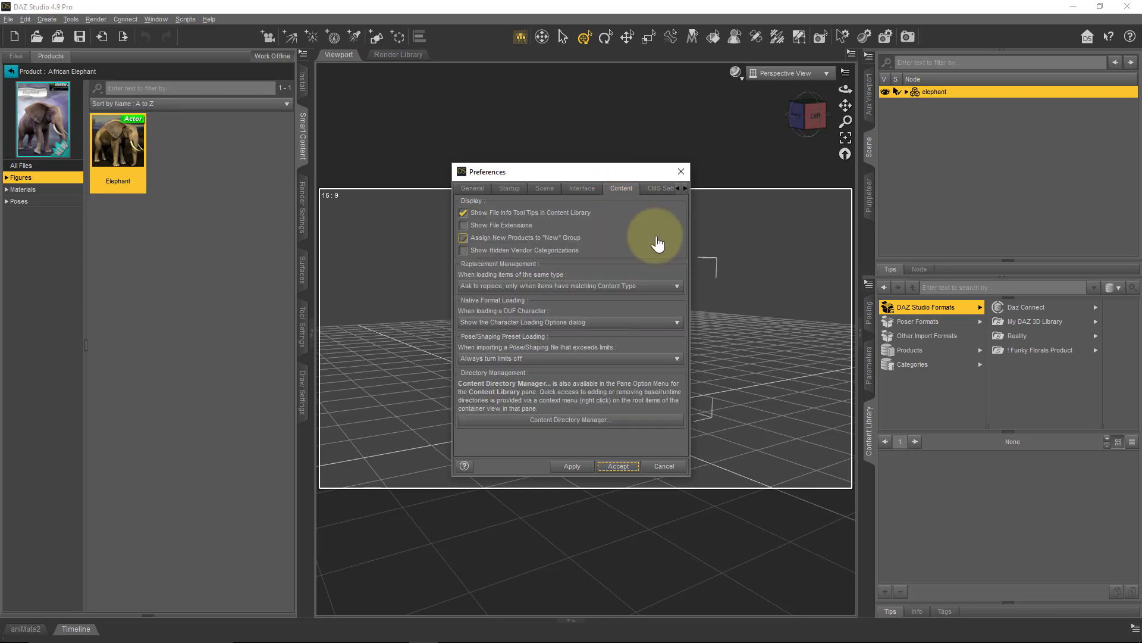
{"action": "left_click", "coordinate": [624, 423]}
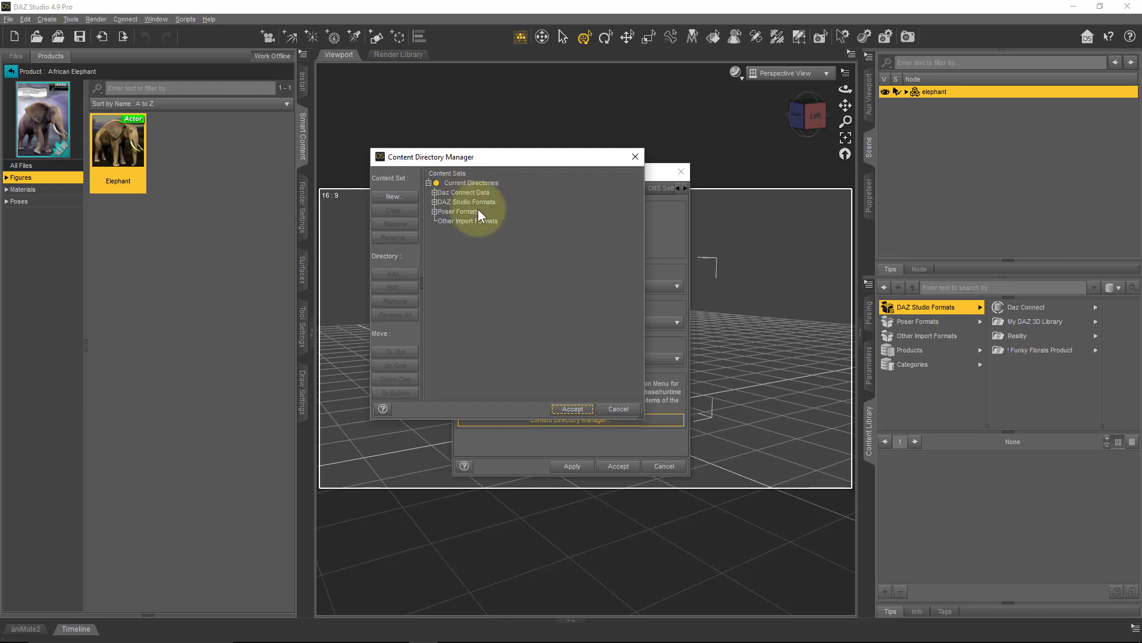
Examine the directories mapped under DAZ Studio Formats and Poser Formats, then leave the manager and the preferences without changes.
{"action": "left_click", "coordinate": [434, 202]}
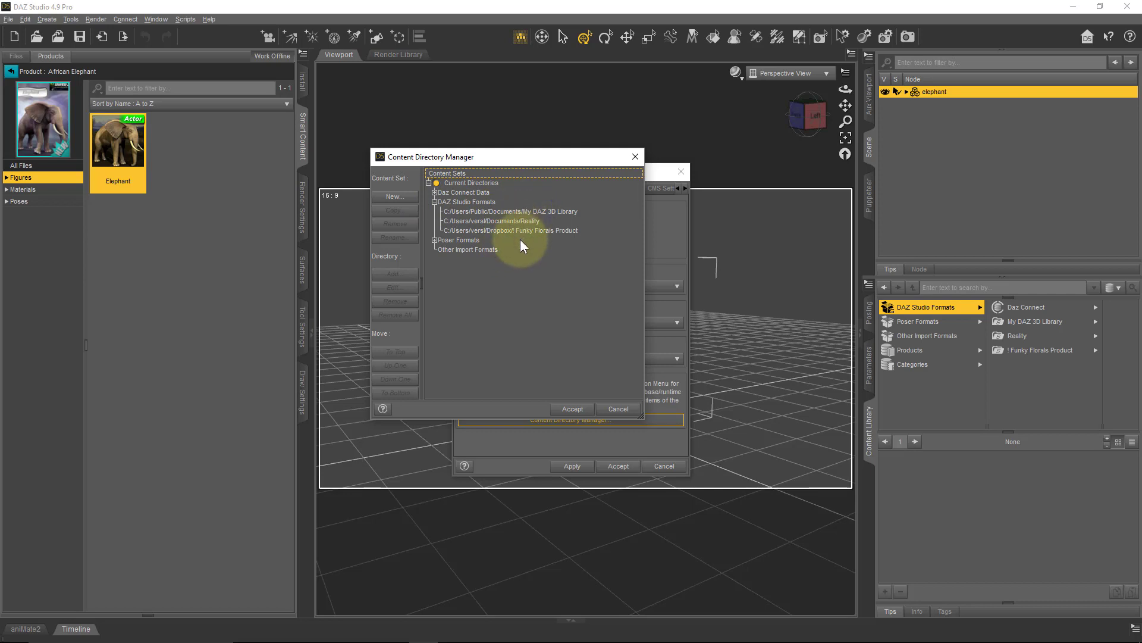
{"action": "left_click", "coordinate": [434, 240]}
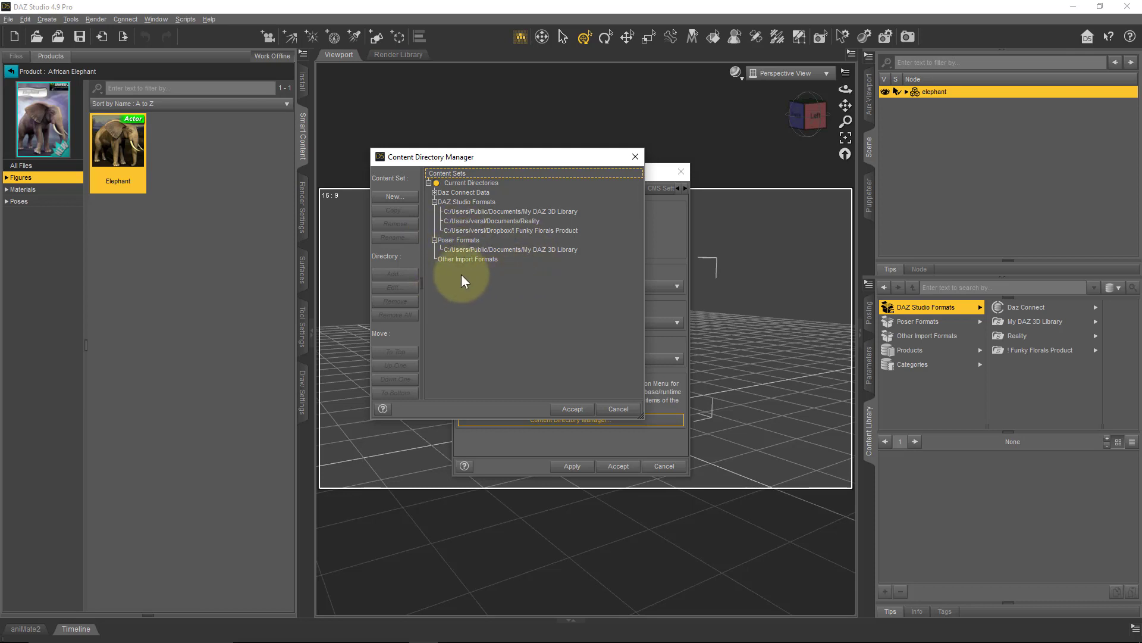
{"action": "left_click", "coordinate": [434, 239]}
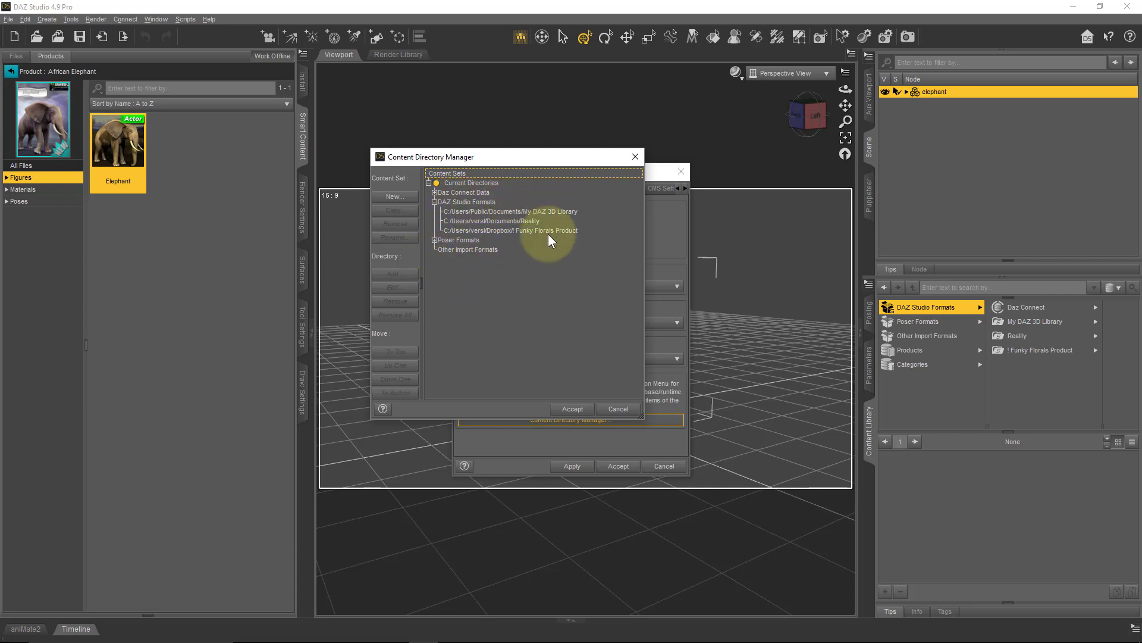
{"action": "left_click", "coordinate": [503, 212]}
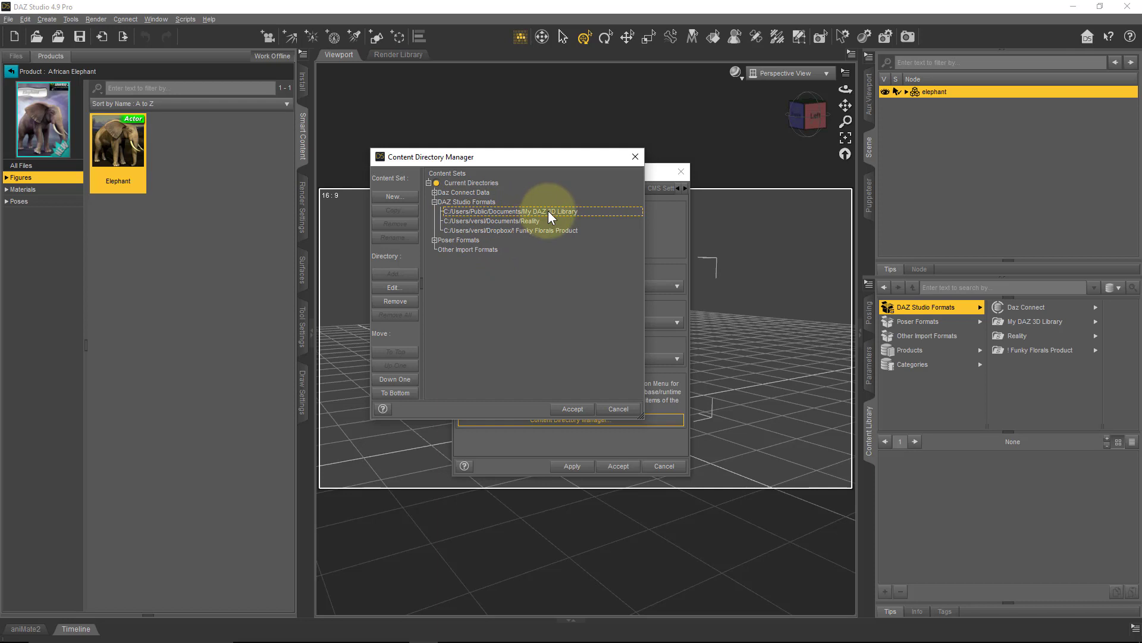
{"action": "left_click", "coordinate": [613, 409]}
{"action": "left_click", "coordinate": [663, 466]}
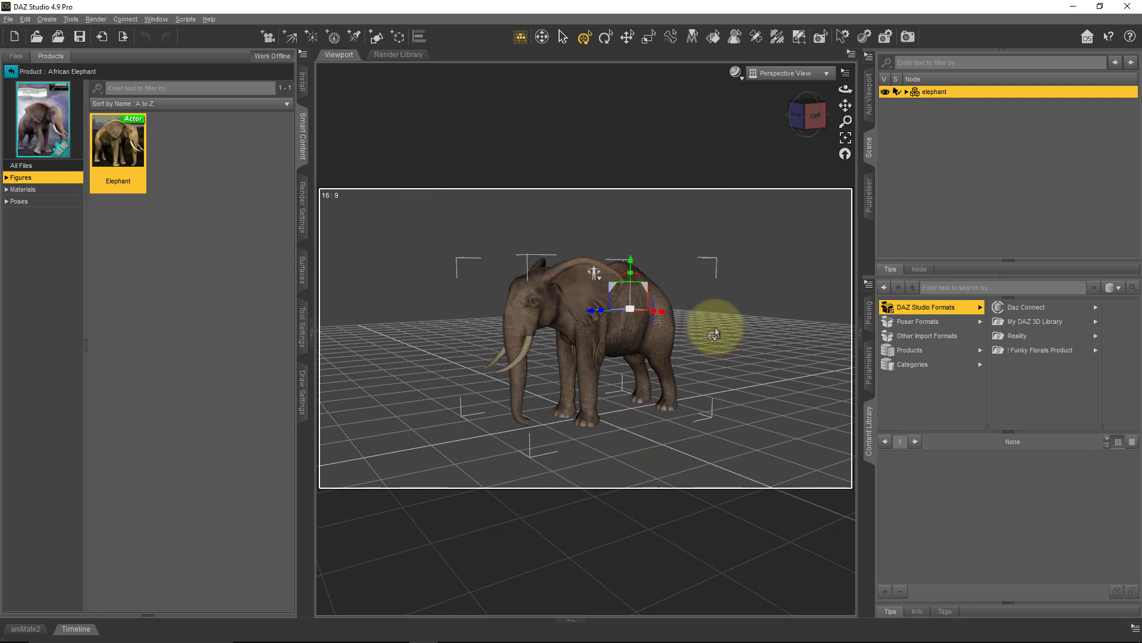
Open the Content Directory Manager from the Content Library pane's options and close it without changes.
{"action": "right_click", "coordinate": [870, 453]}
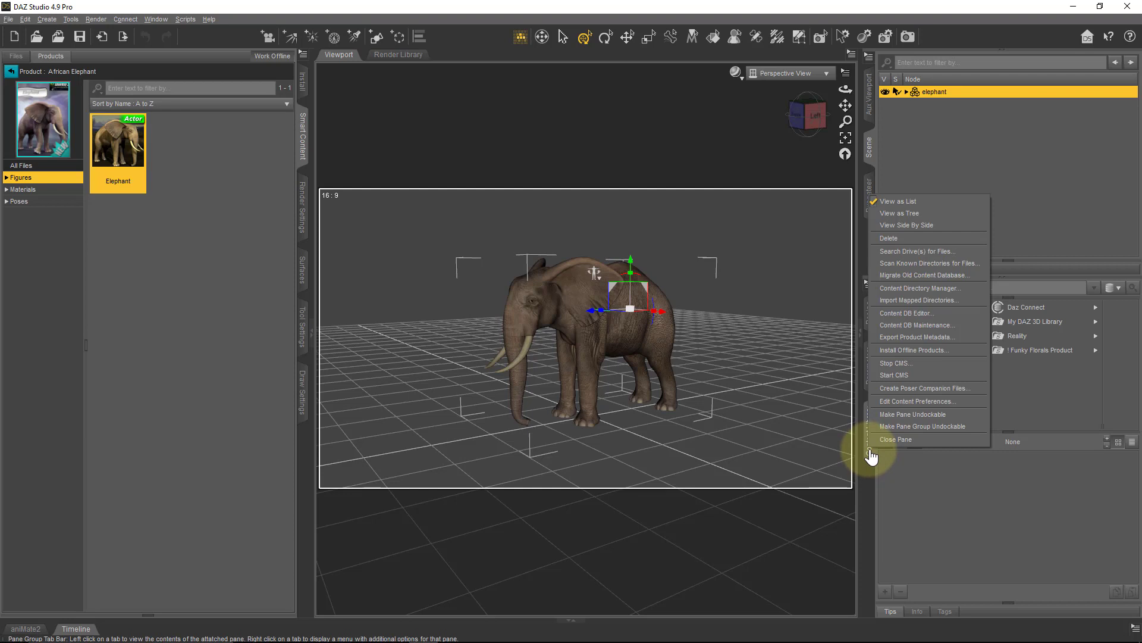
{"action": "left_click", "coordinate": [969, 288]}
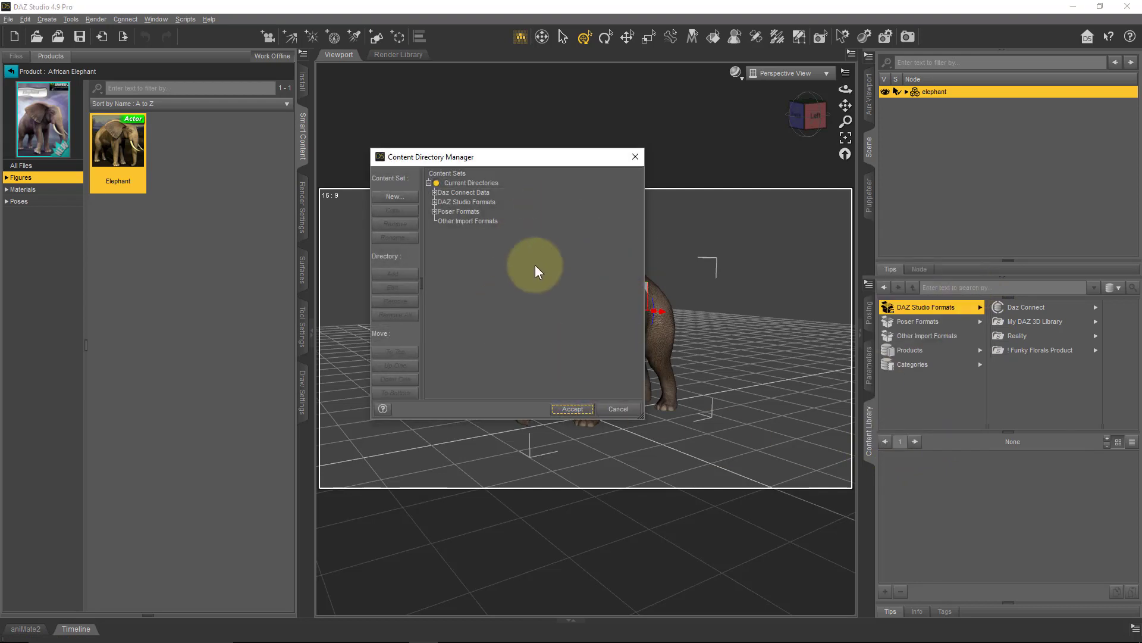
{"action": "left_click", "coordinate": [606, 409]}
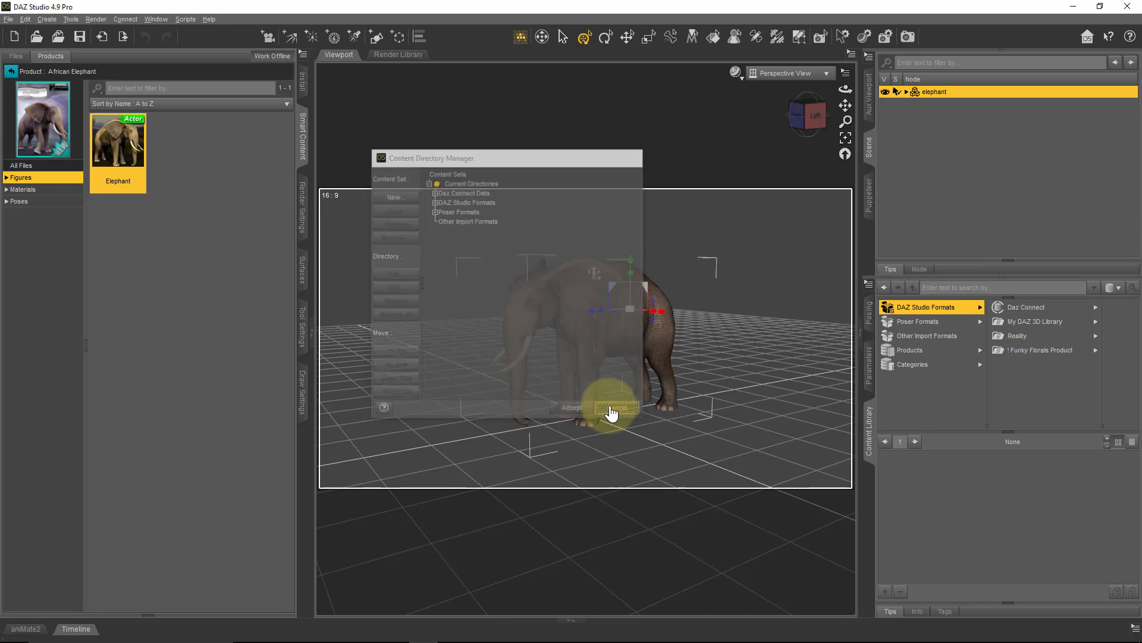
Minimize DAZ Studio and browse in File Explorer to Local Disk (C:) > Users > Public > Public Documents.
{"action": "left_click", "coordinate": [1073, 6]}
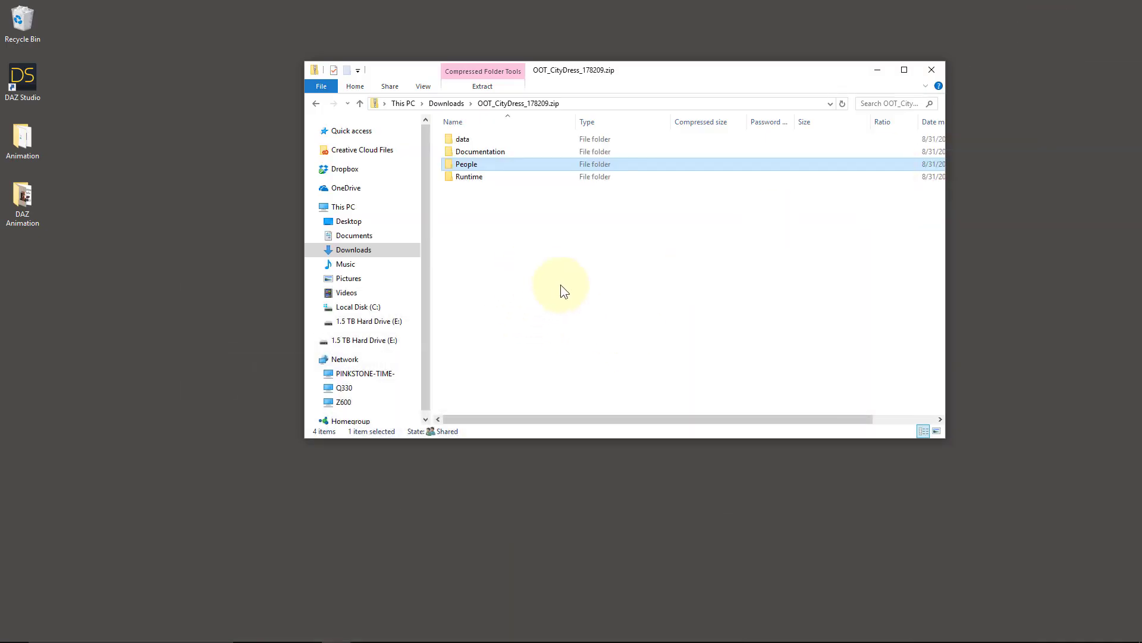
{"action": "left_click", "coordinate": [358, 307]}
{"action": "double_click", "coordinate": [456, 252]}
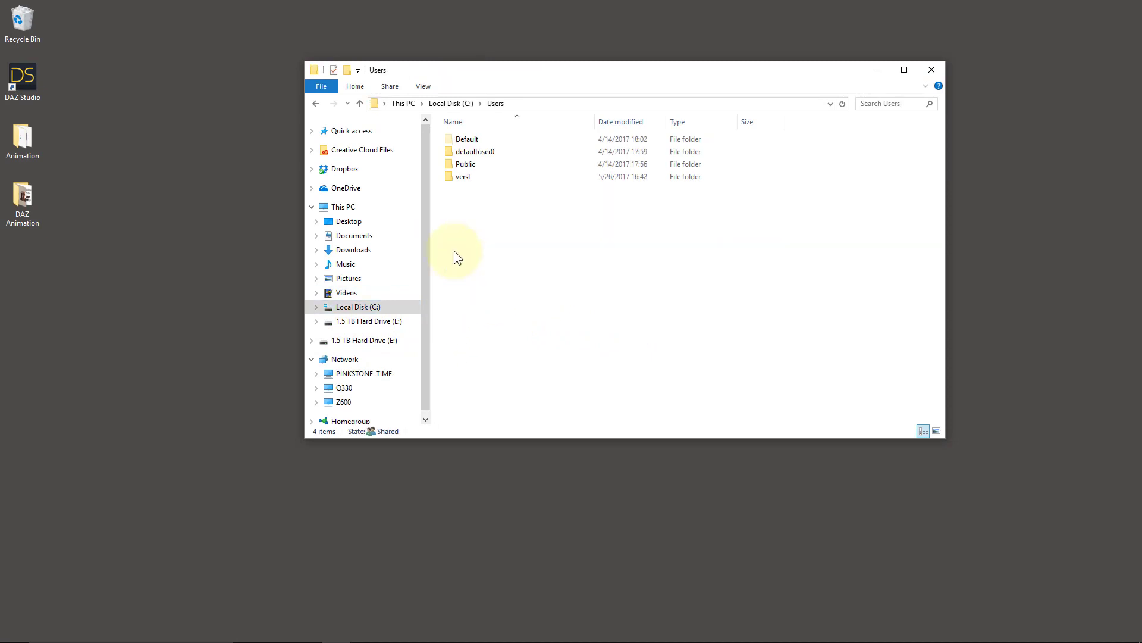
{"action": "double_click", "coordinate": [469, 166]}
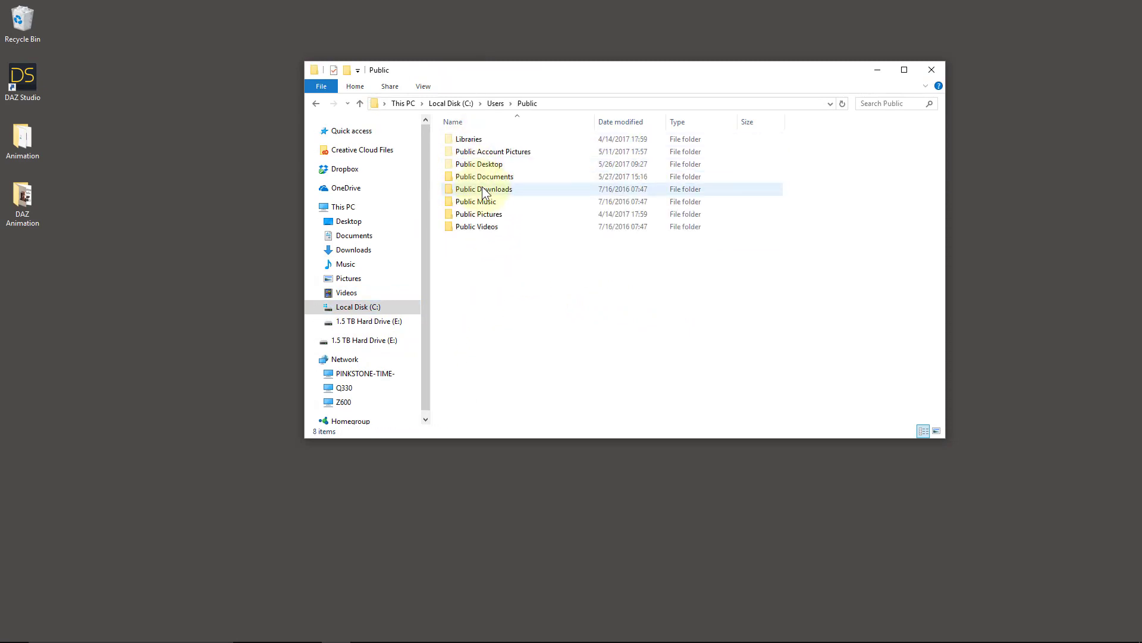
{"action": "double_click", "coordinate": [508, 178]}
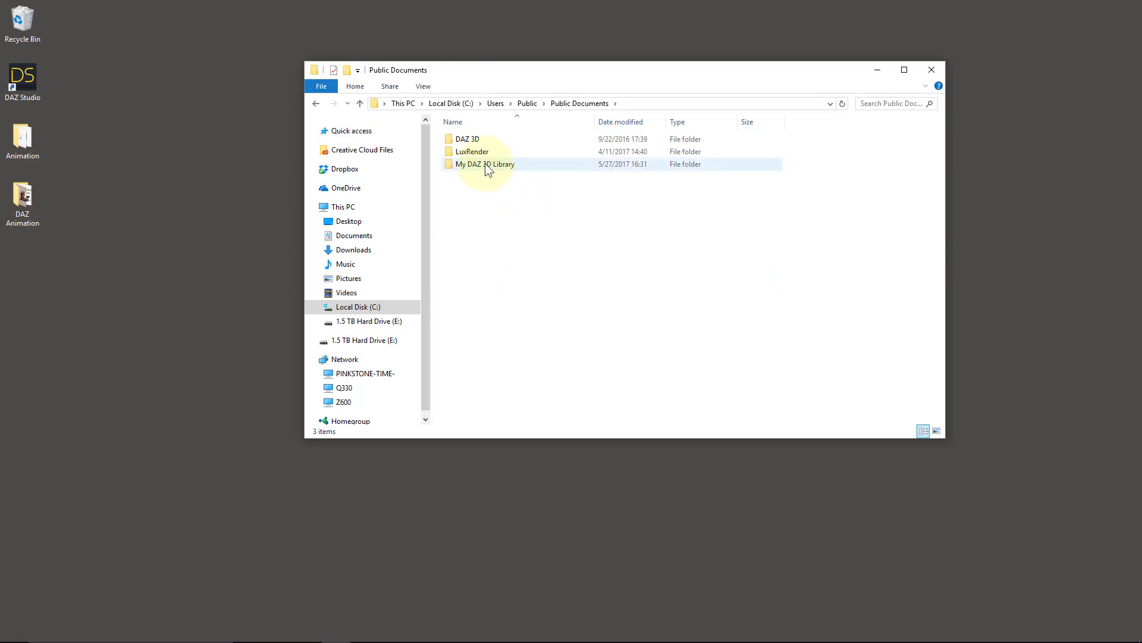
Expand Quick access to show its pinned folders and select the My DAZ 3D Library folder in Public Documents.
{"action": "mouse_move", "coordinate": [481, 162]}
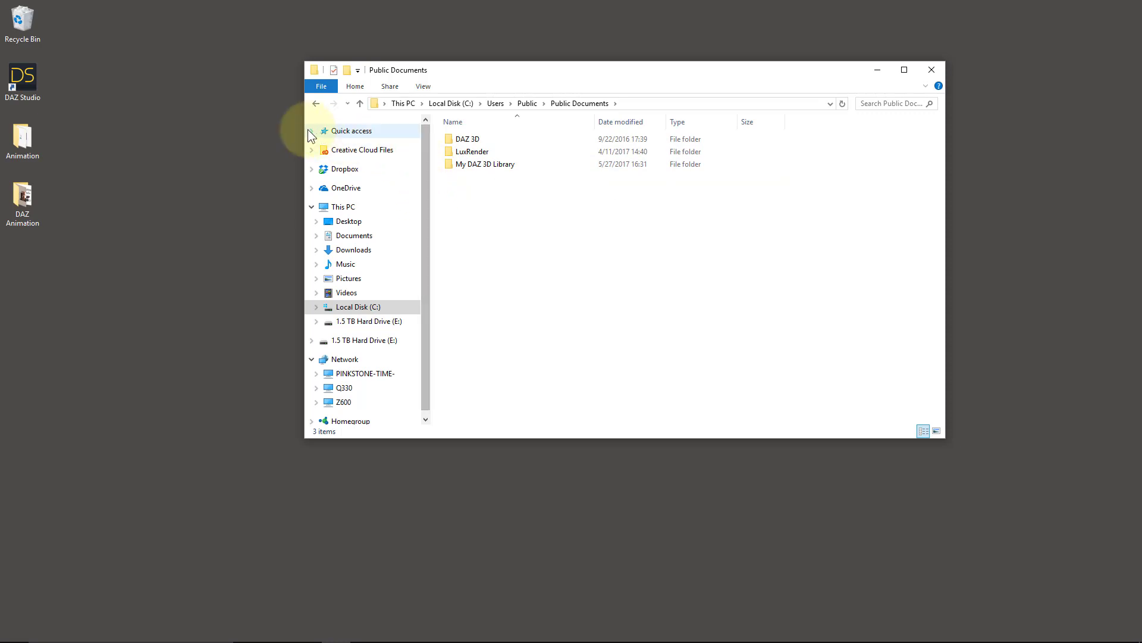
{"action": "left_click", "coordinate": [309, 130]}
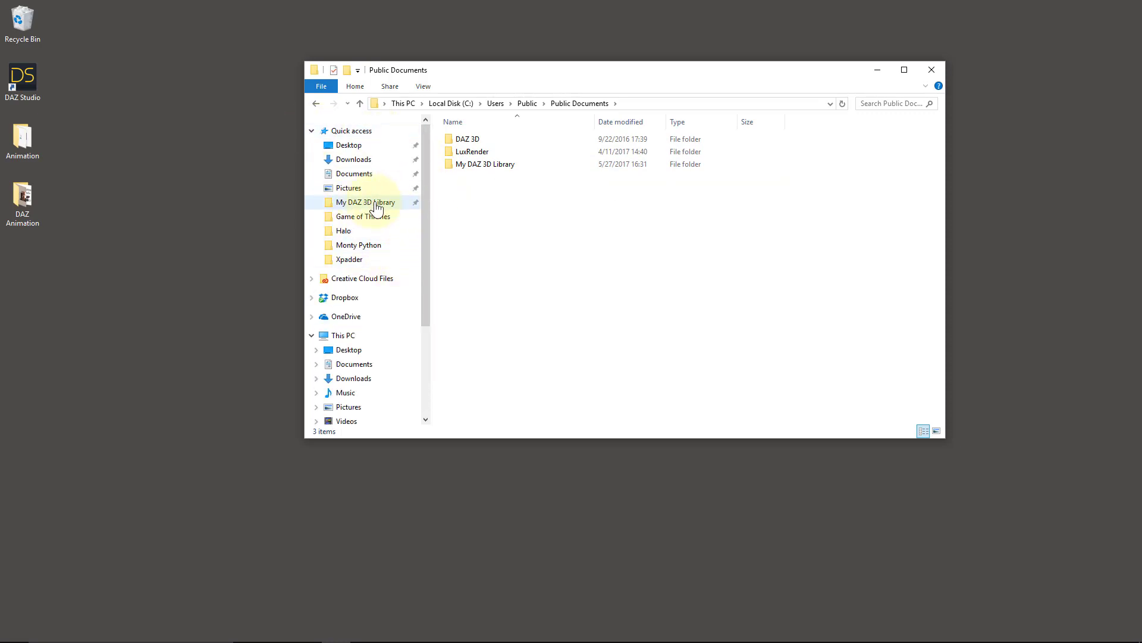
{"action": "left_click_drag", "start_coordinate": [482, 166], "coordinate": [470, 213]}
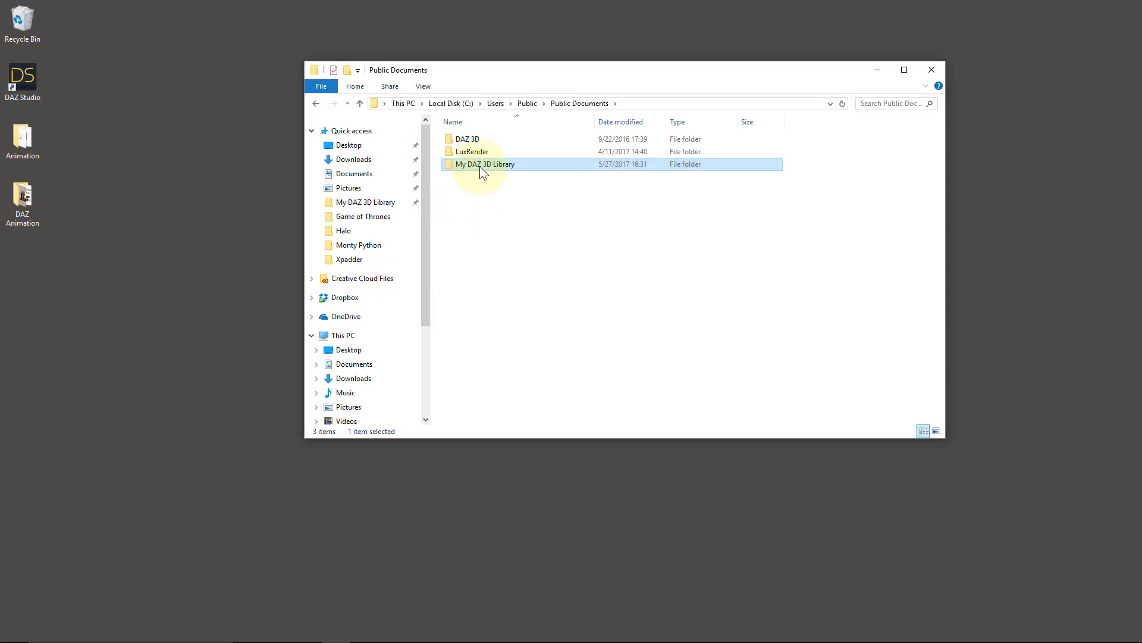
{"action": "mouse_move", "coordinate": [487, 169]}
Start extracting all files of OOT_CityDress_178209.zip from the Downloads folder.
{"action": "left_click_drag", "start_coordinate": [427, 271], "coordinate": [432, 316]}
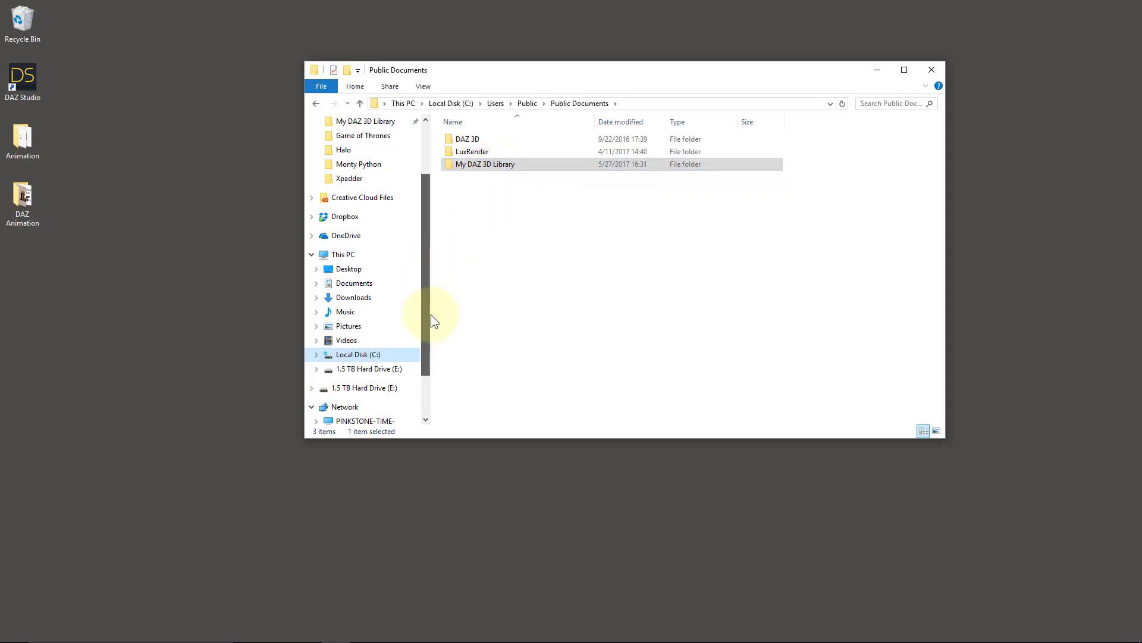
{"action": "left_click", "coordinate": [355, 298]}
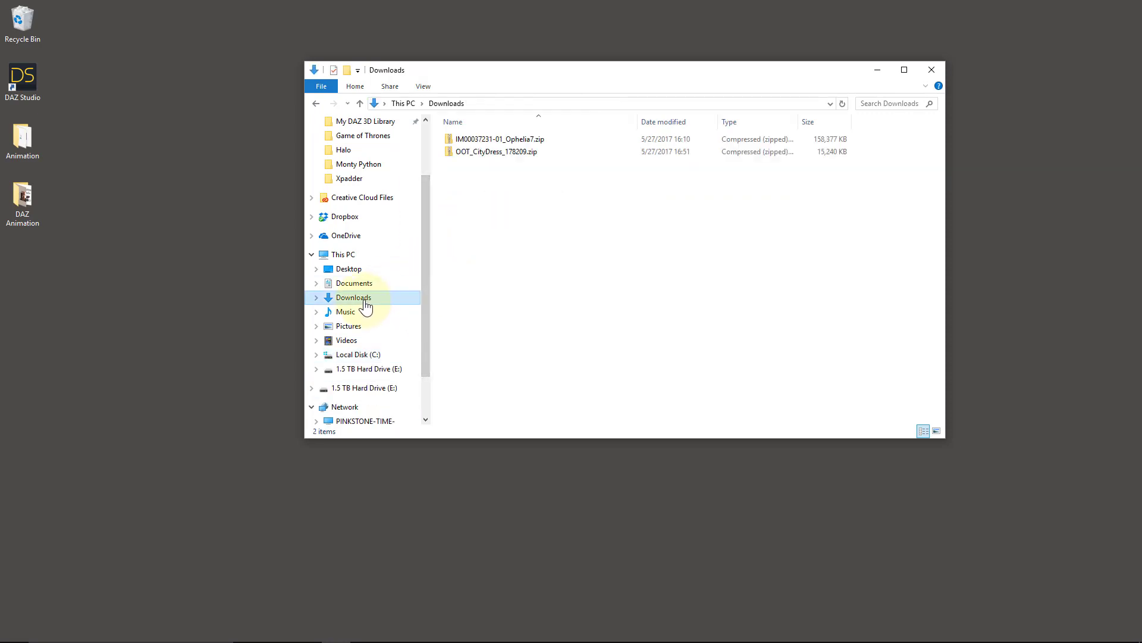
{"action": "right_click", "coordinate": [512, 152]}
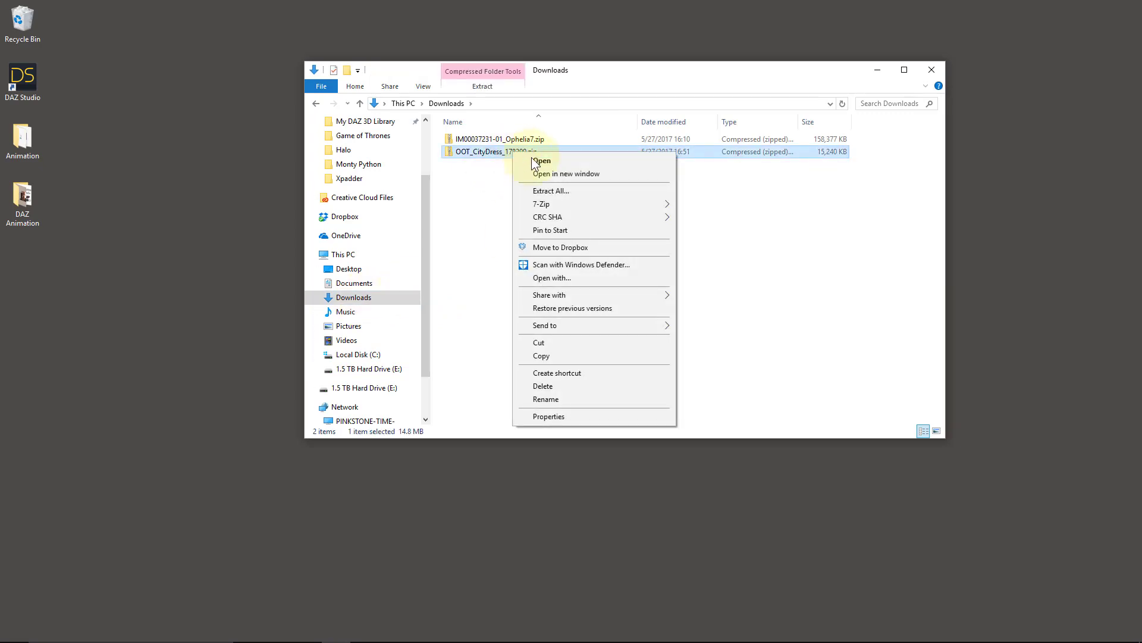
{"action": "left_click", "coordinate": [580, 191]}
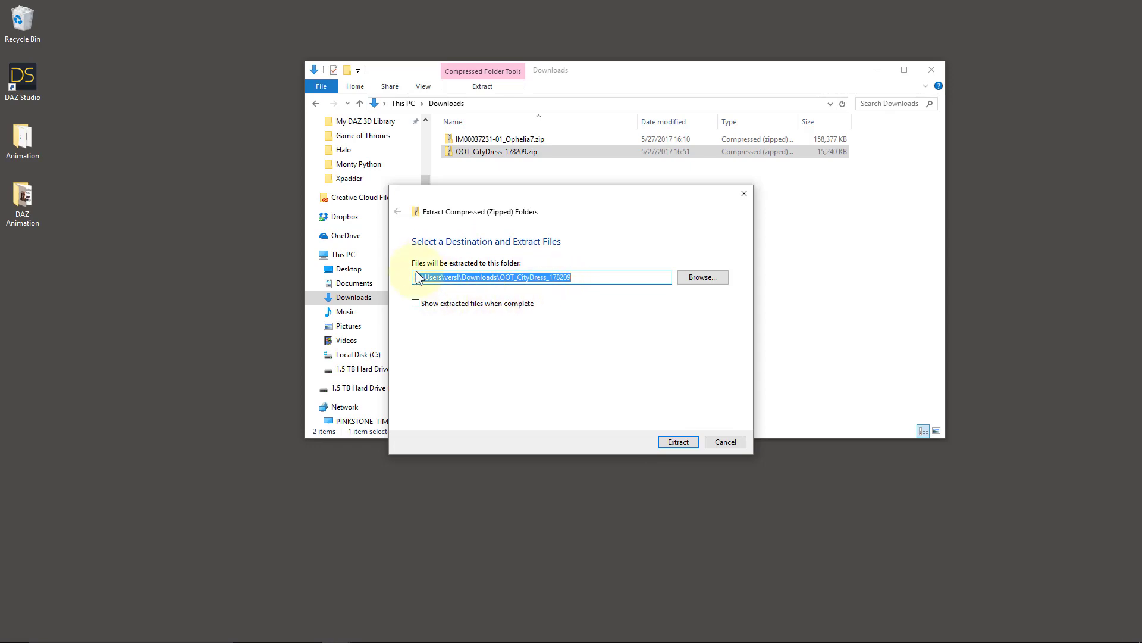
Set the extraction destination to C:\Users\Public\Documents\My DAZ 3D Library and extract the archive, replacing files with the same names.
{"action": "left_click", "coordinate": [699, 278]}
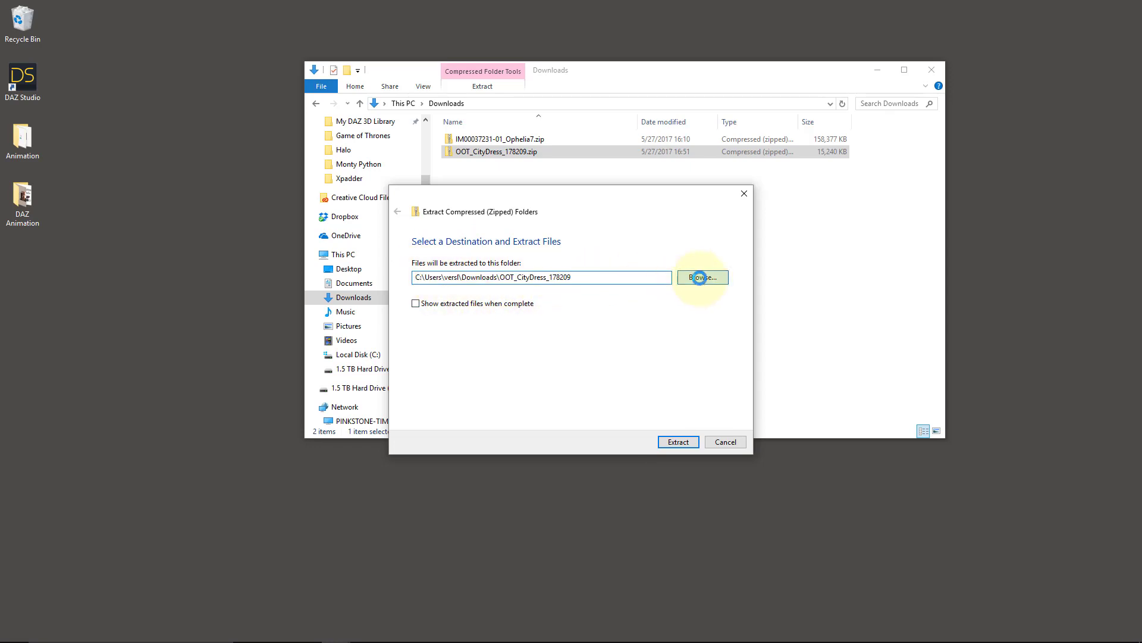
{"action": "left_click_drag", "start_coordinate": [551, 353], "coordinate": [552, 381]}
{"action": "left_click", "coordinate": [452, 410]}
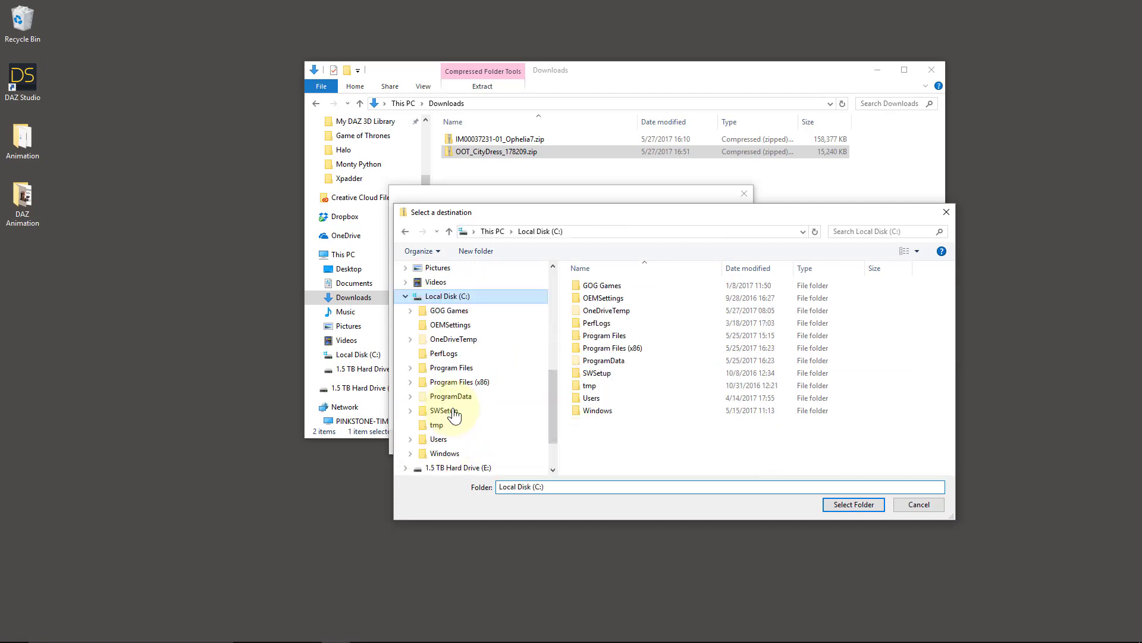
{"action": "double_click", "coordinate": [593, 397]}
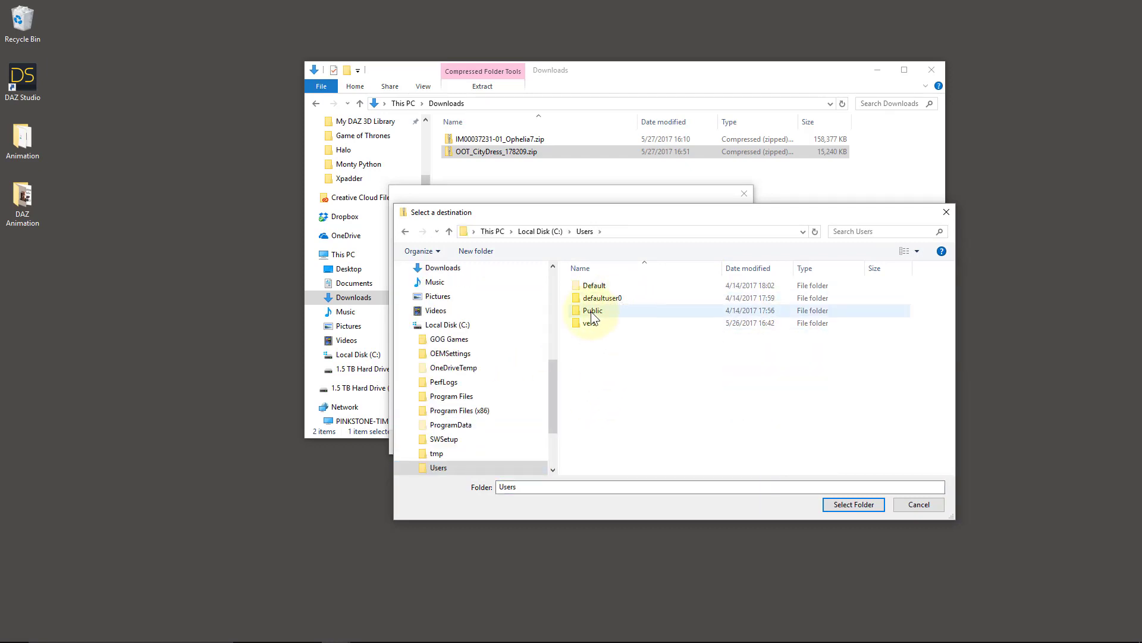
{"action": "left_click_drag", "start_coordinate": [556, 374], "coordinate": [561, 281]}
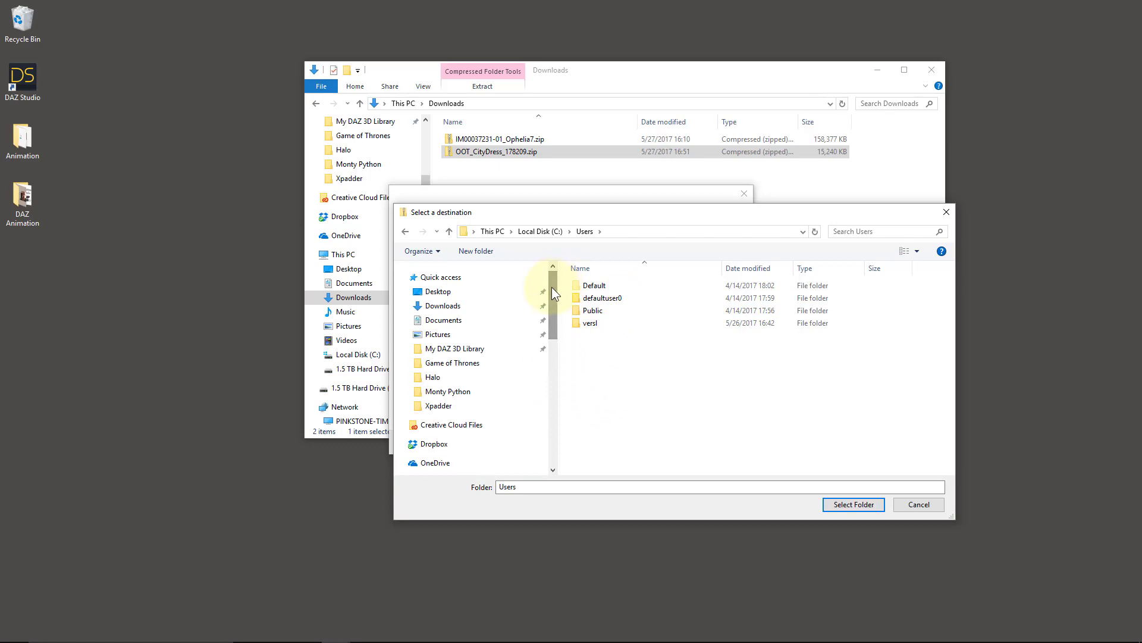
{"action": "left_click", "coordinate": [469, 353]}
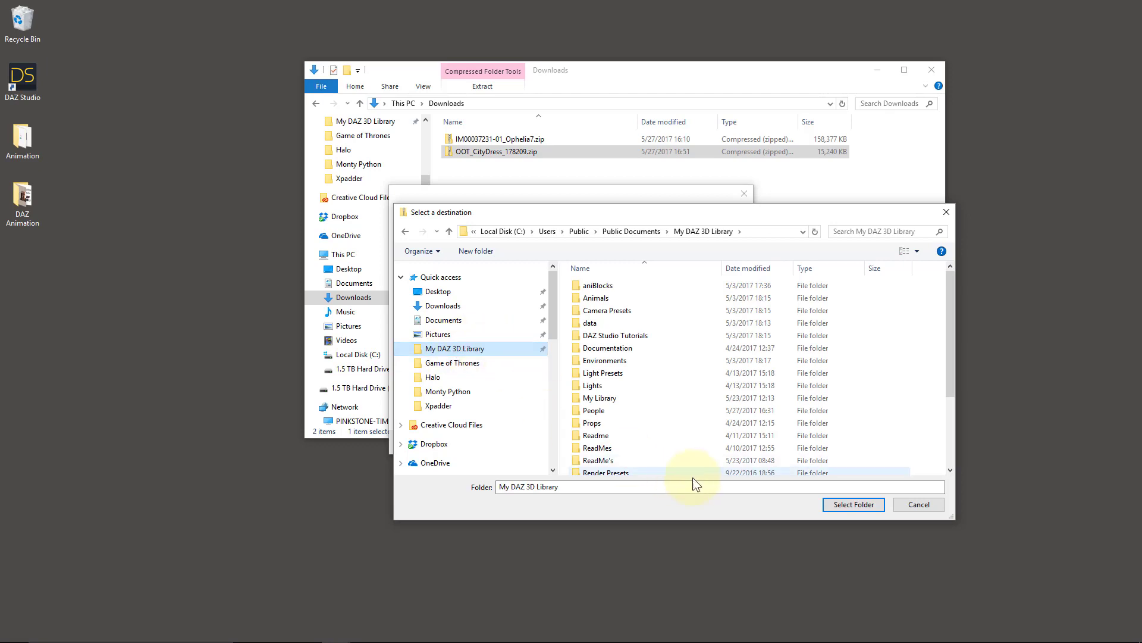
{"action": "left_click", "coordinate": [847, 505]}
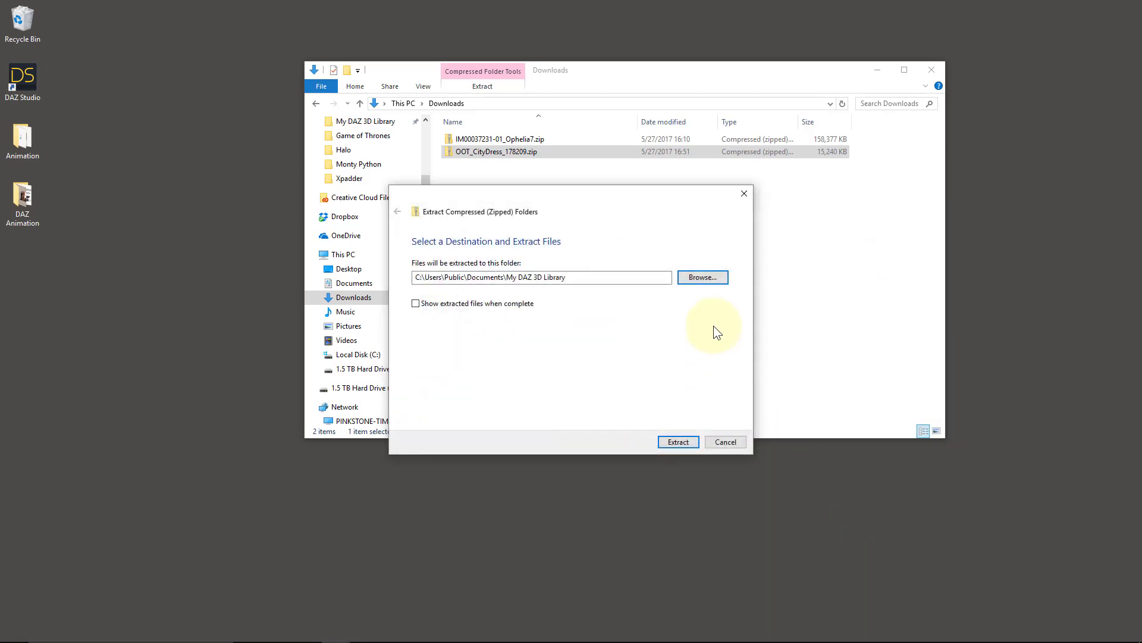
{"action": "left_click", "coordinate": [694, 440]}
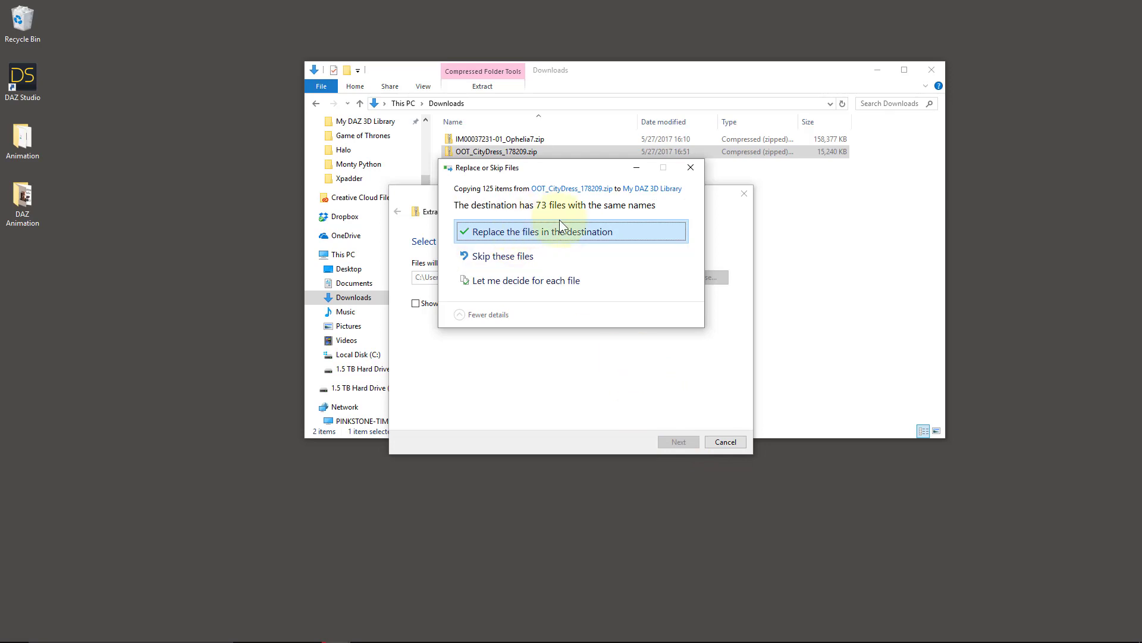
{"action": "left_click", "coordinate": [551, 235]}
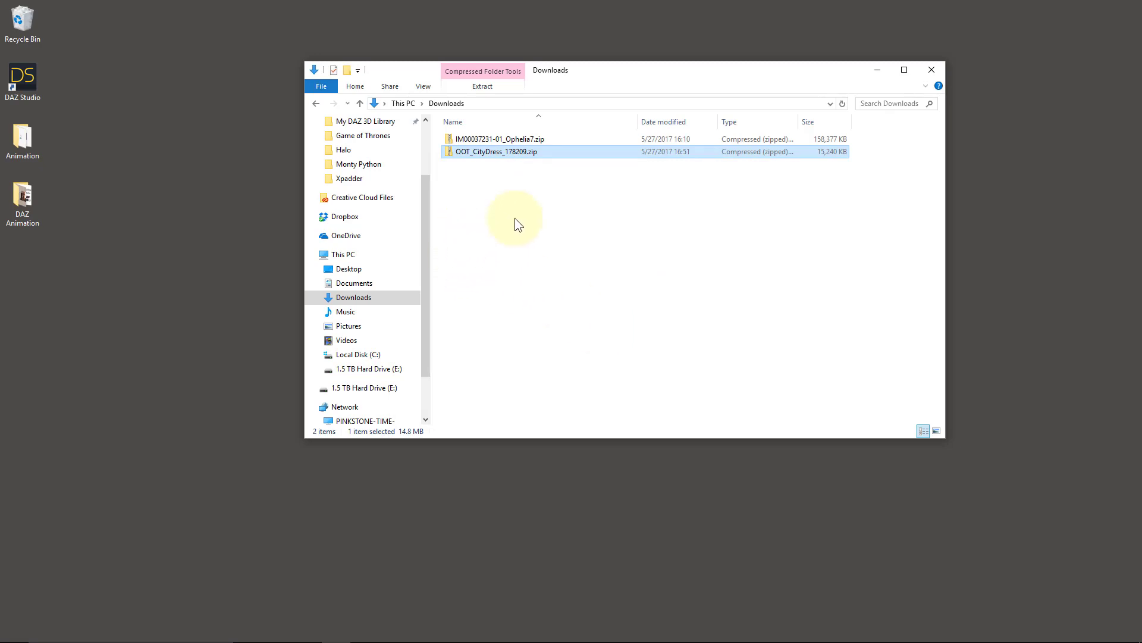
Open OOT_CityDress_178209.zip and try to copy its data, Documentation, People and Runtime folders into My DAZ 3D Library.
{"action": "double_click", "coordinate": [505, 153]}
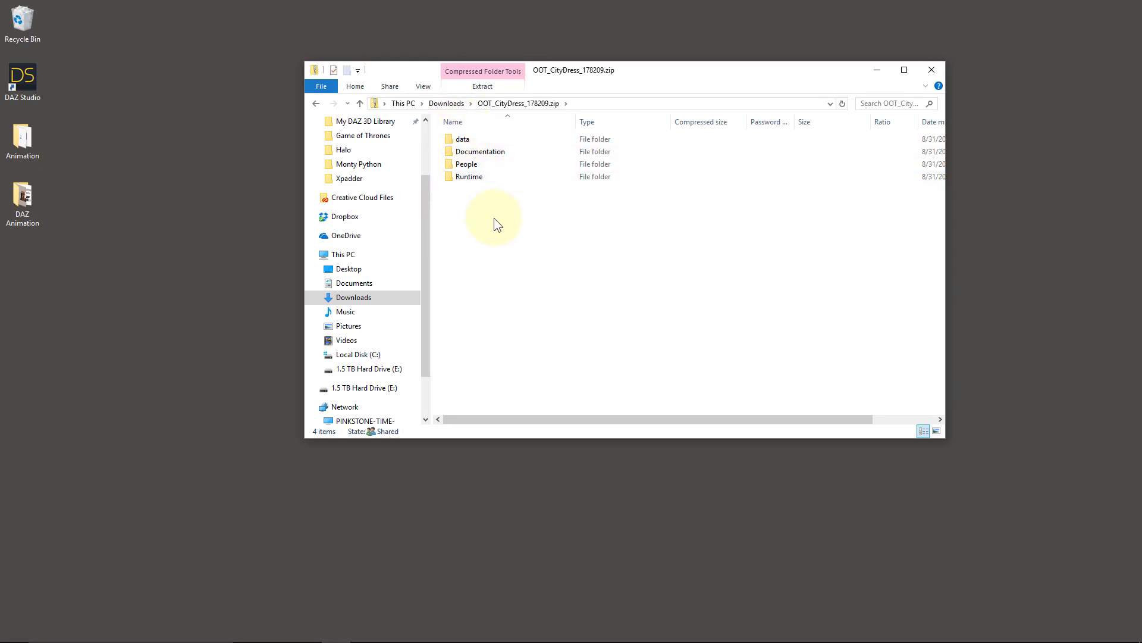
{"action": "left_click_drag", "start_coordinate": [482, 192], "coordinate": [462, 134]}
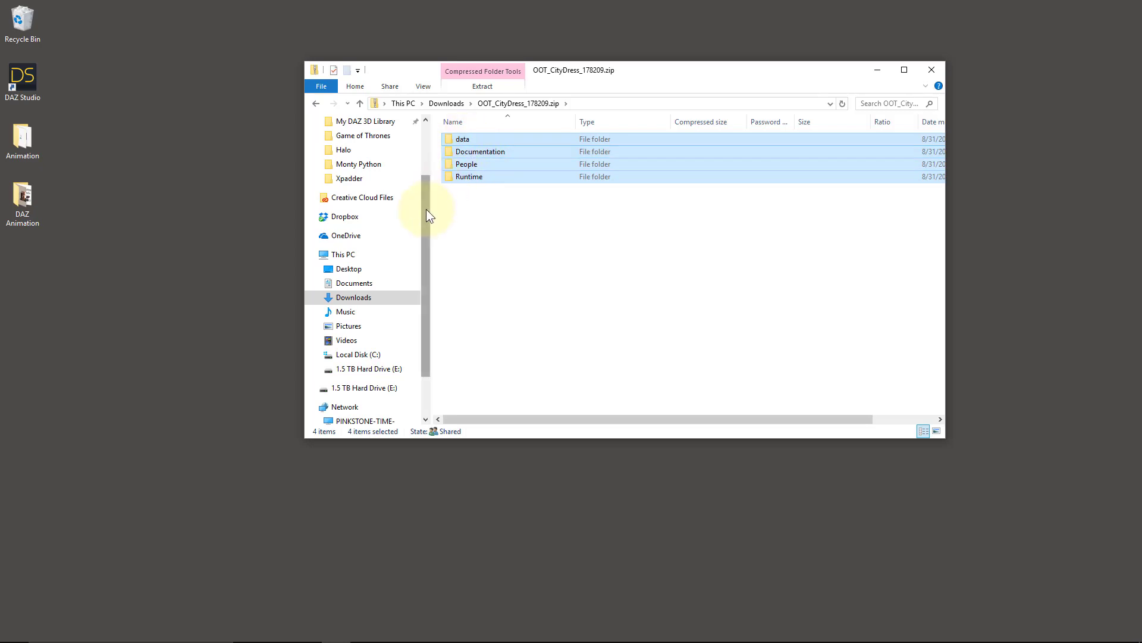
{"action": "scroll", "coordinate": [410, 197], "scroll_direction": "up", "scroll_amount": 2}
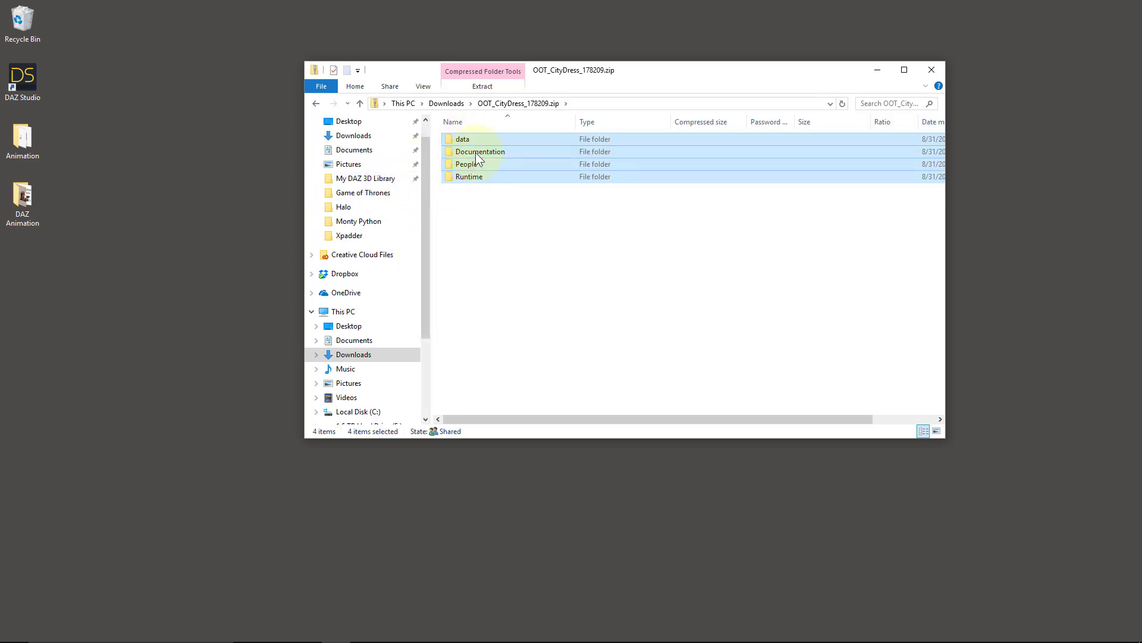
{"action": "left_click_drag", "start_coordinate": [466, 139], "coordinate": [380, 180]}
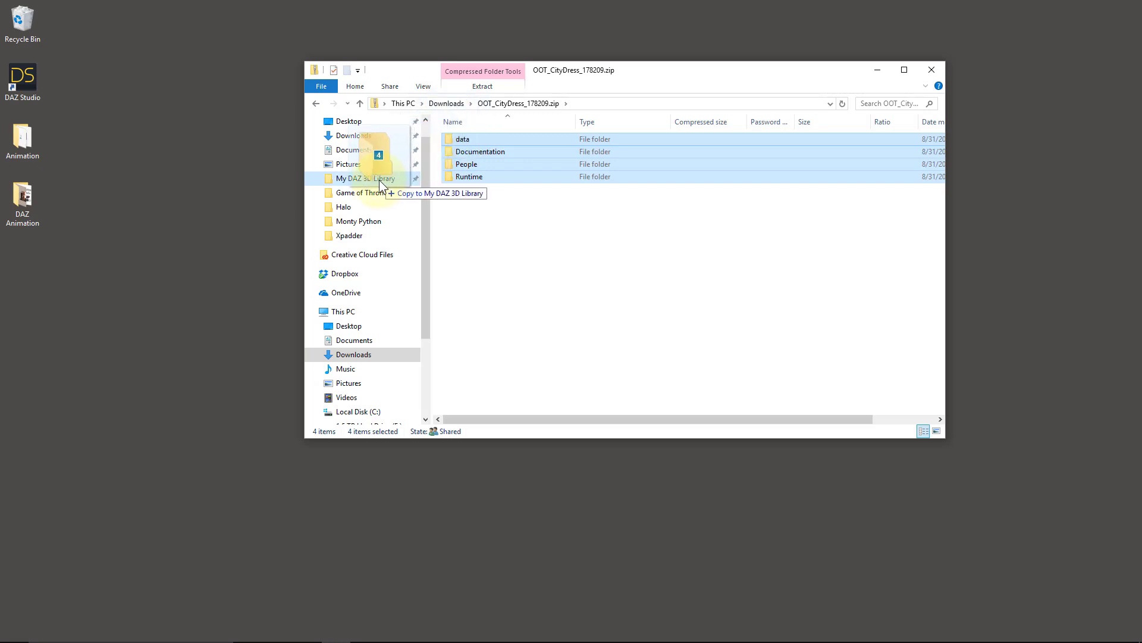
{"action": "left_click_drag", "start_coordinate": [380, 180], "coordinate": [458, 201]}
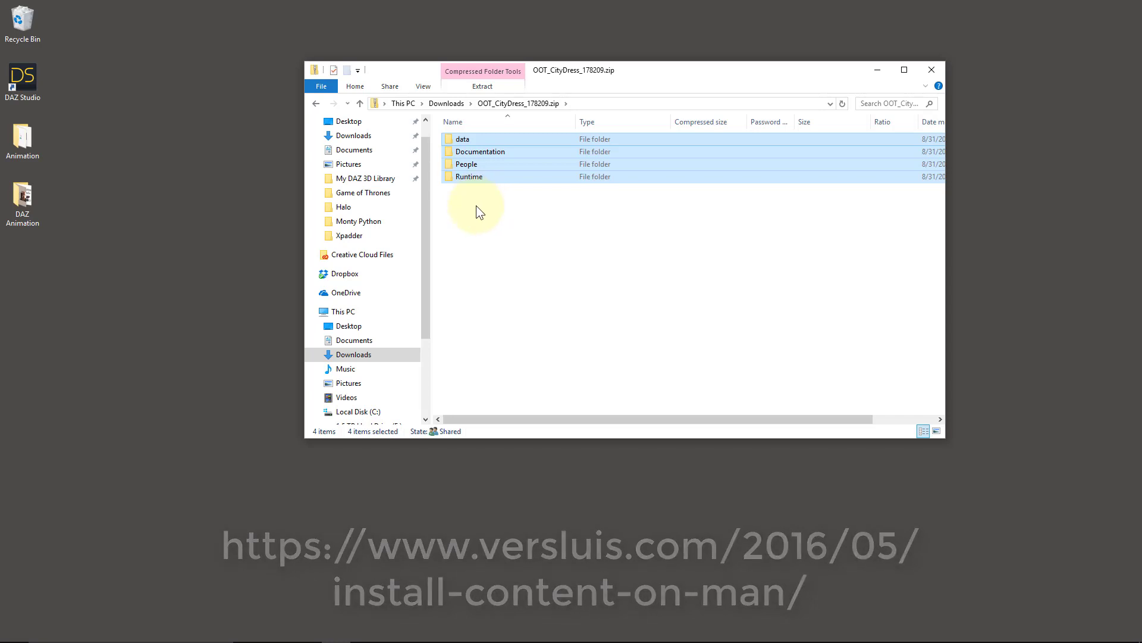
Switch to DAZ Studio, refresh the DAZ Studio Formats directories in the Content Library, and move the elephant along its X axis.
{"action": "left_click", "coordinate": [878, 70]}
{"action": "left_click", "coordinate": [423, 631]}
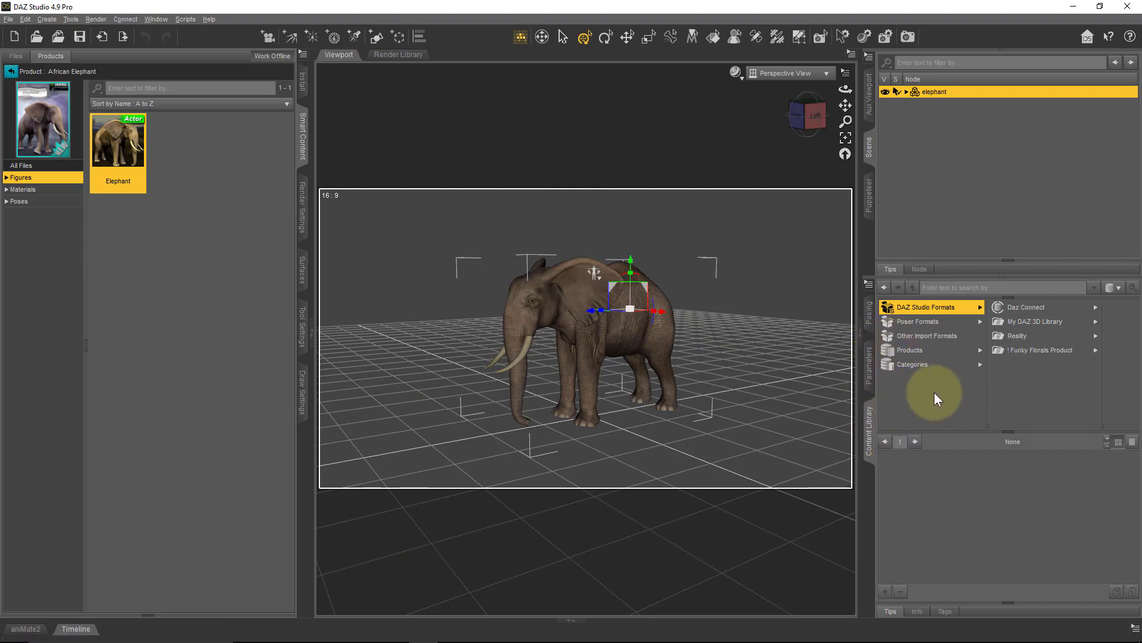
{"action": "right_click", "coordinate": [1016, 370]}
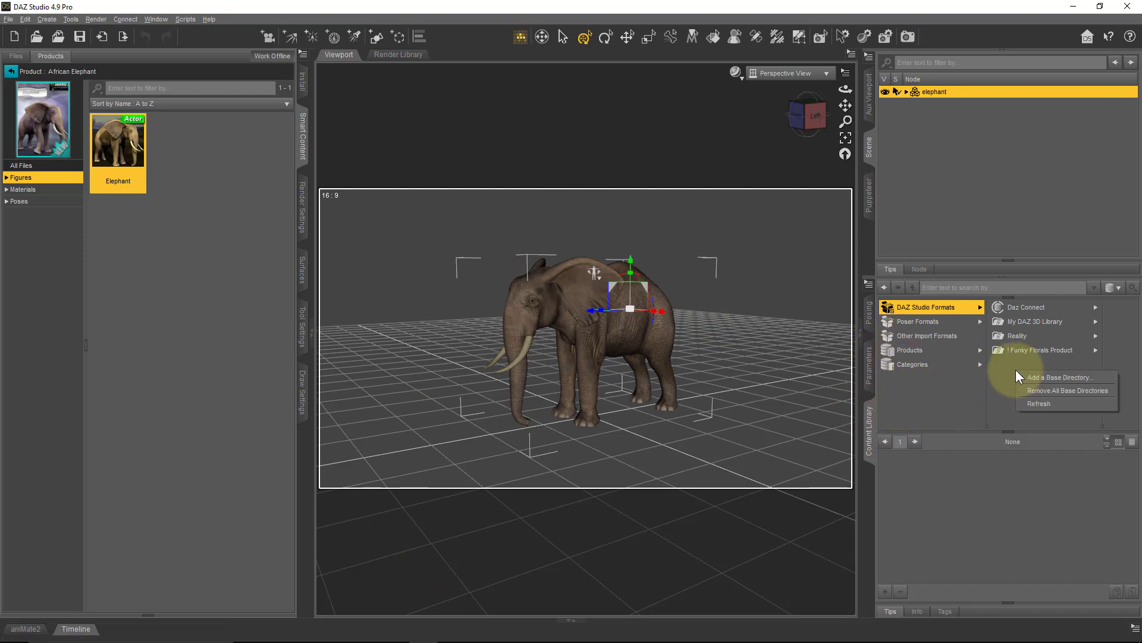
{"action": "left_click", "coordinate": [1059, 405]}
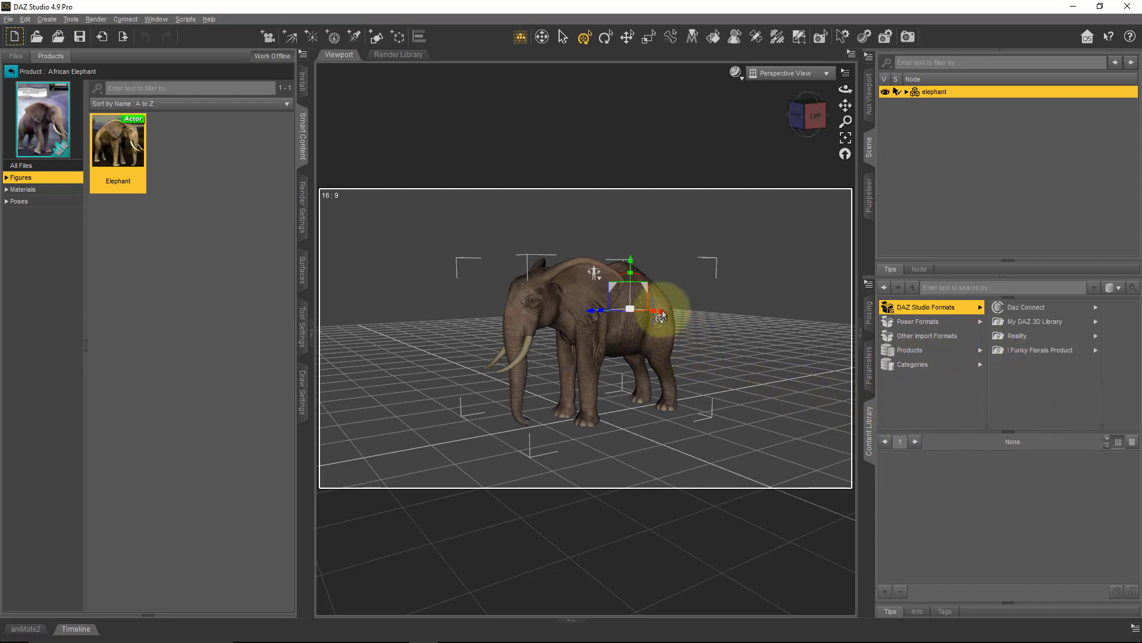
{"action": "left_click_drag", "start_coordinate": [660, 315], "coordinate": [488, 312]}
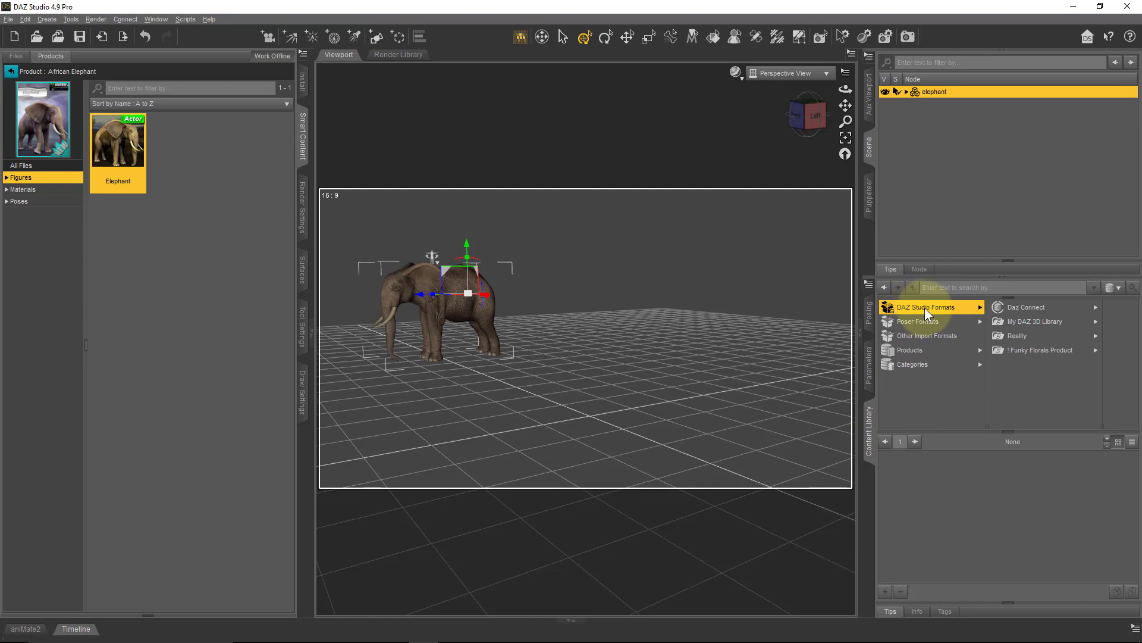
Browse My DAZ 3D Library to People > Genesis 3 Female > Clothing > OOT City Dress and select the City Dress item.
{"action": "left_click", "coordinate": [1040, 321]}
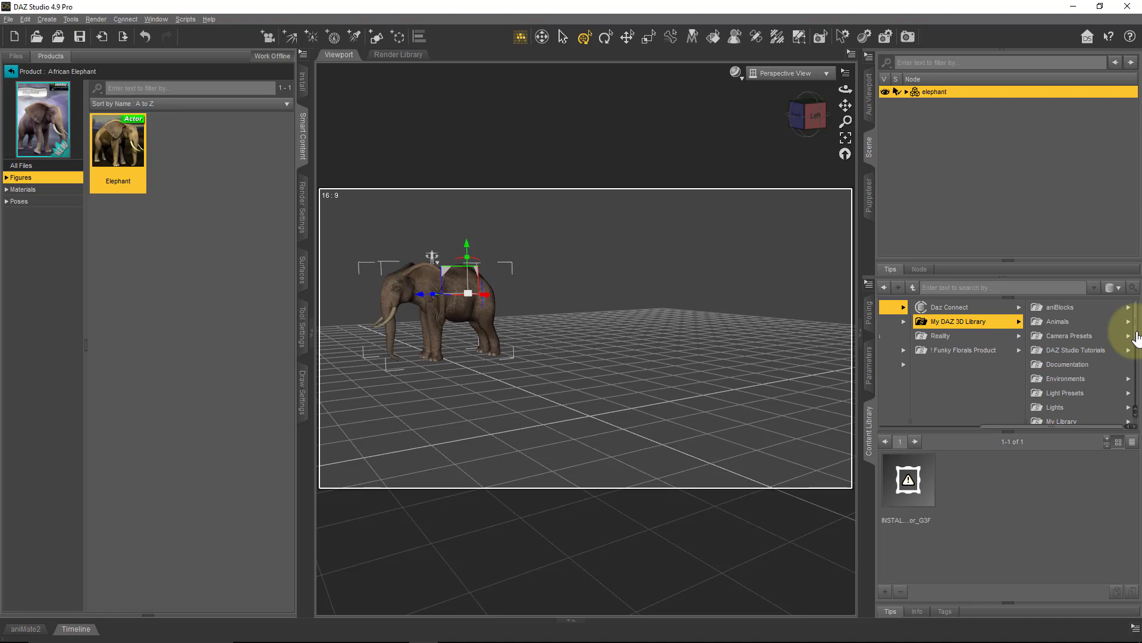
{"action": "scroll", "coordinate": [1130, 351], "scroll_direction": "down", "scroll_amount": 2}
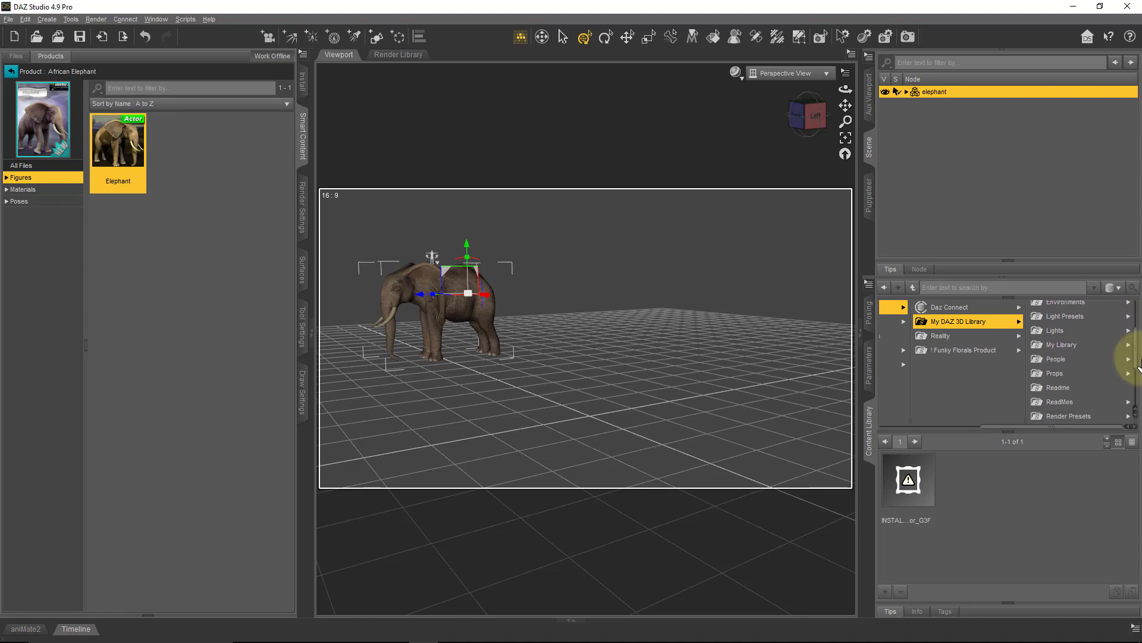
{"action": "left_click", "coordinate": [1083, 359]}
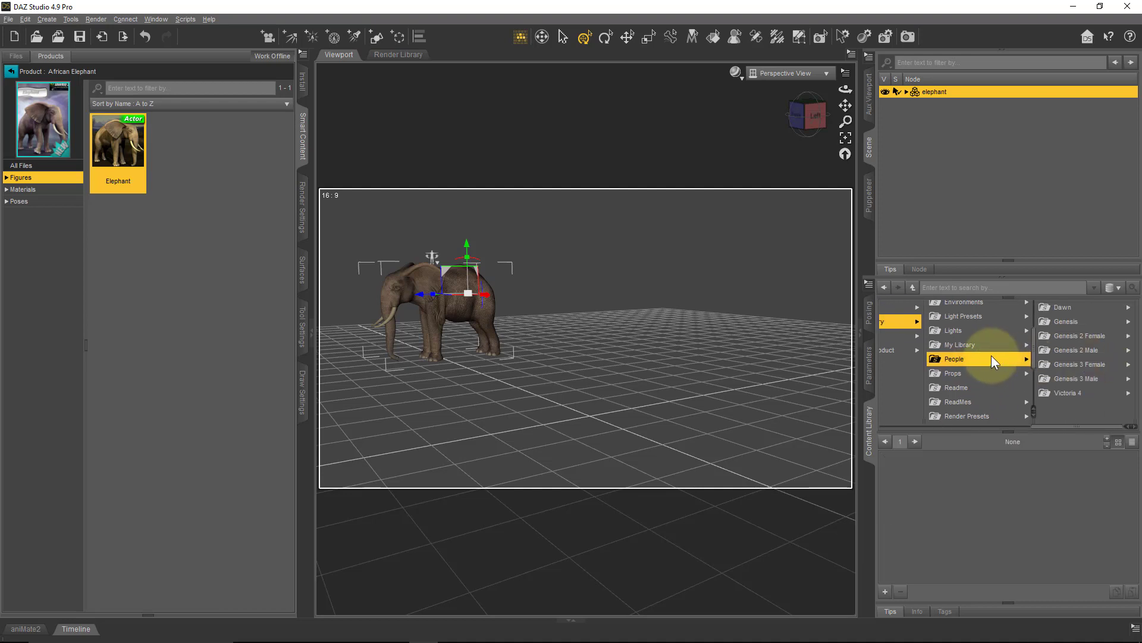
{"action": "left_click", "coordinate": [1091, 362]}
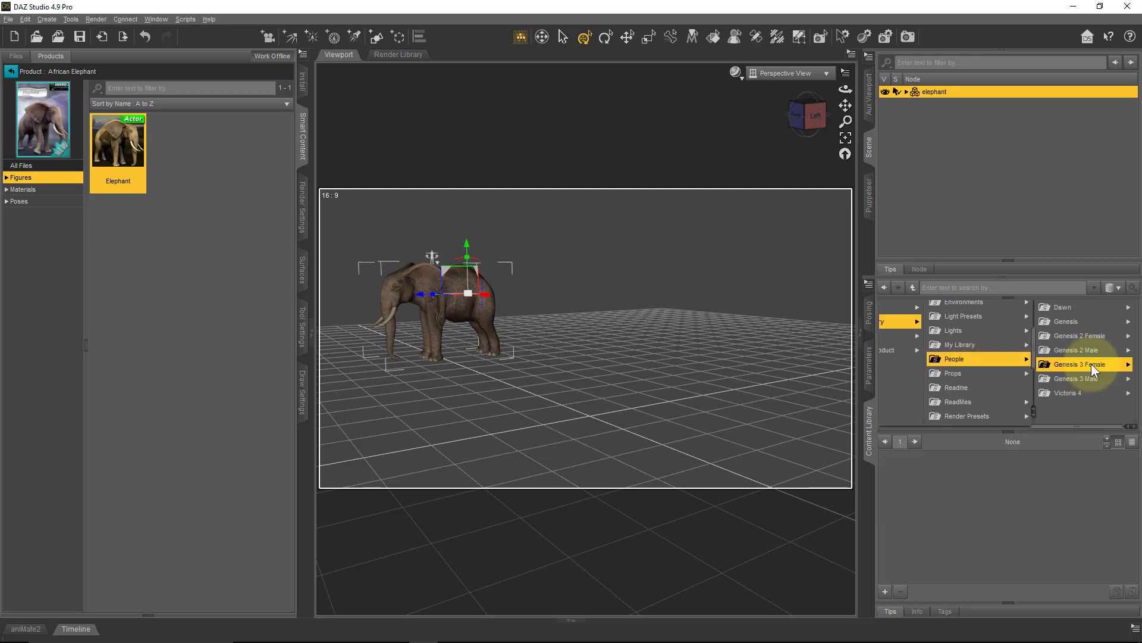
{"action": "left_click", "coordinate": [1098, 349]}
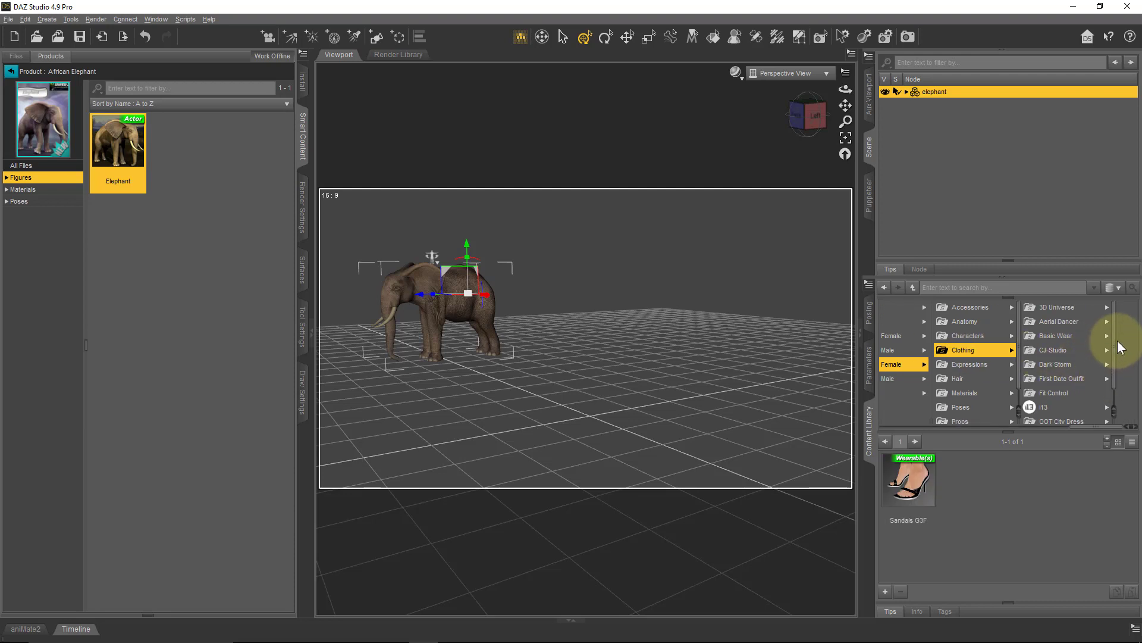
{"action": "scroll", "coordinate": [1083, 387], "scroll_direction": "down", "scroll_amount": 1}
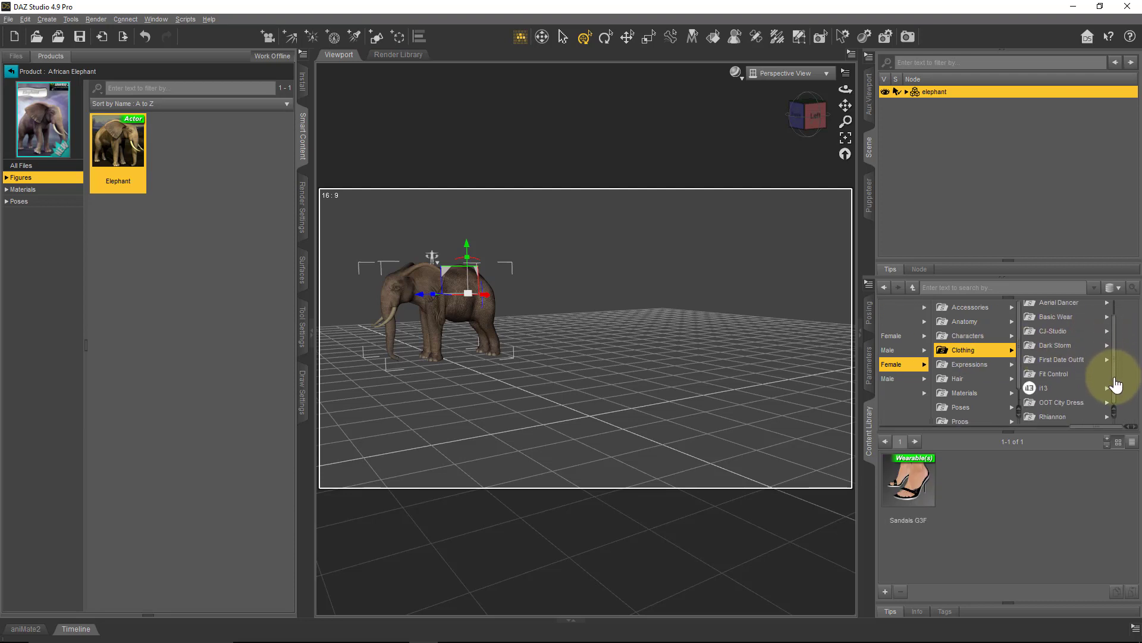
{"action": "left_click", "coordinate": [1059, 402]}
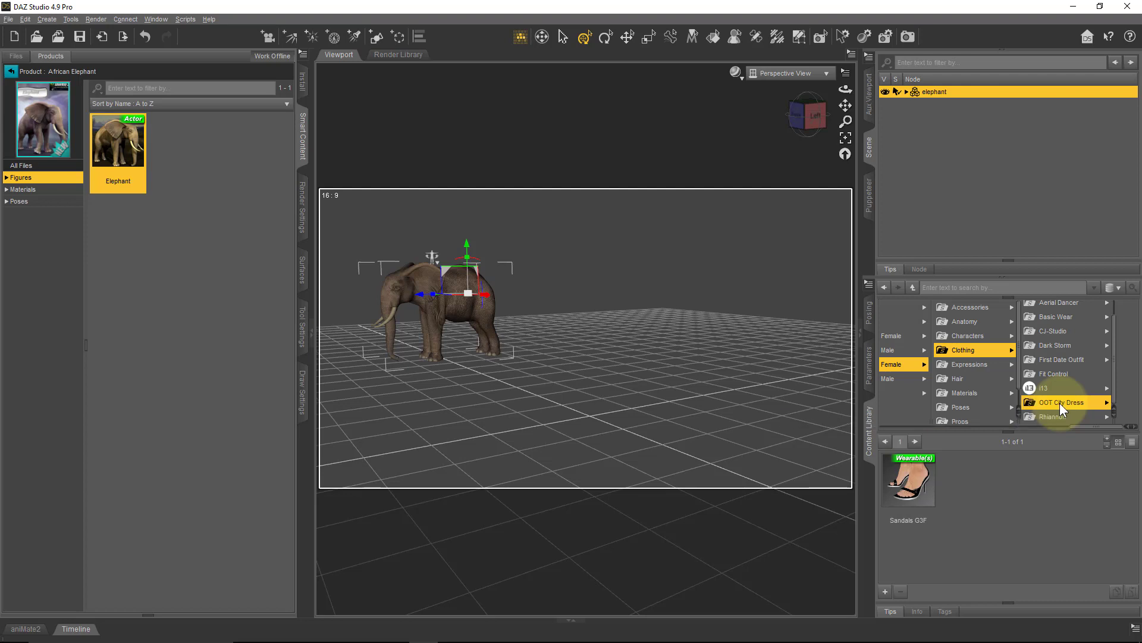
{"action": "left_click", "coordinate": [905, 479]}
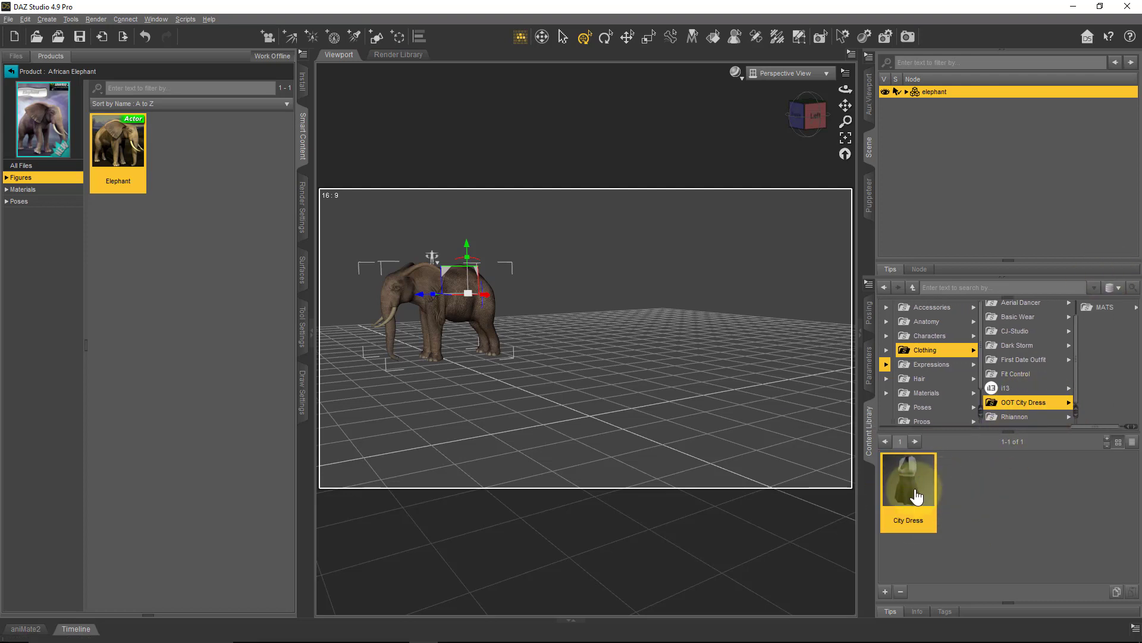
View the dress's Iray material presets in the MATS folder and return to the OOT City Dress folder.
{"action": "left_click", "coordinate": [1104, 306]}
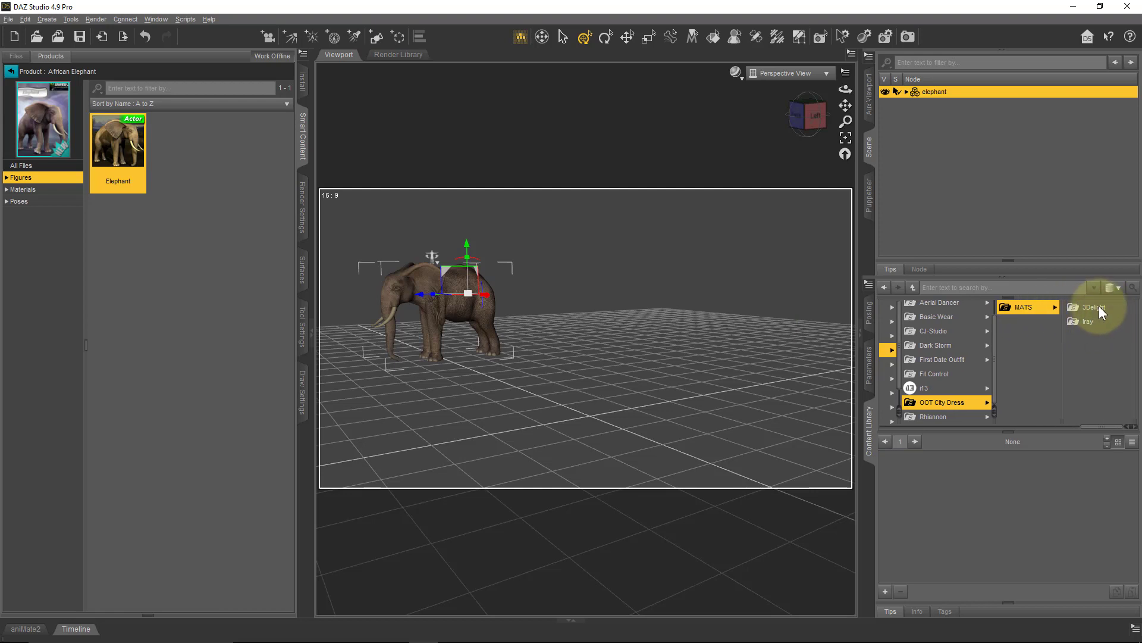
{"action": "left_click", "coordinate": [1086, 322]}
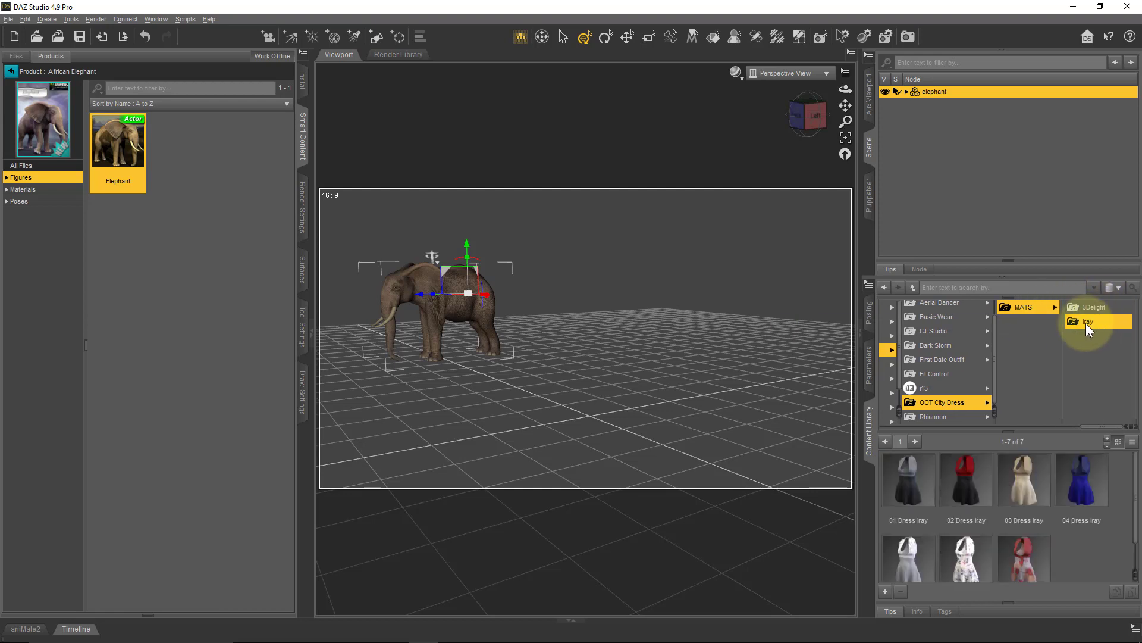
{"action": "left_click", "coordinate": [951, 404]}
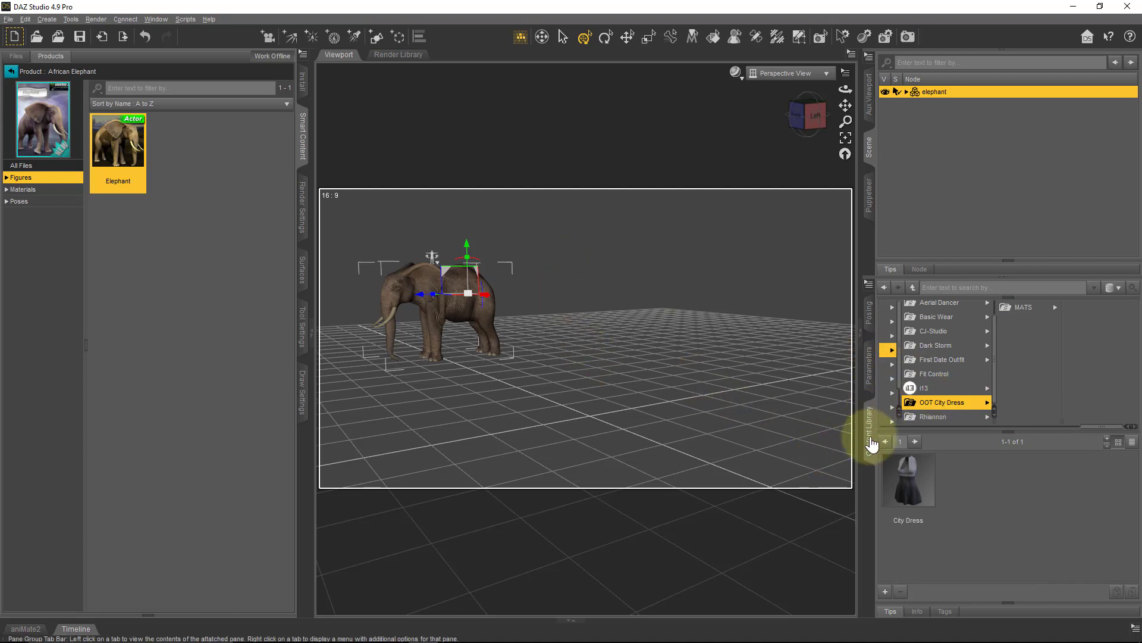
Deselect the elephant and load the City Dress item into the scene as a separate object.
{"action": "left_click_drag", "start_coordinate": [906, 478], "coordinate": [655, 352]}
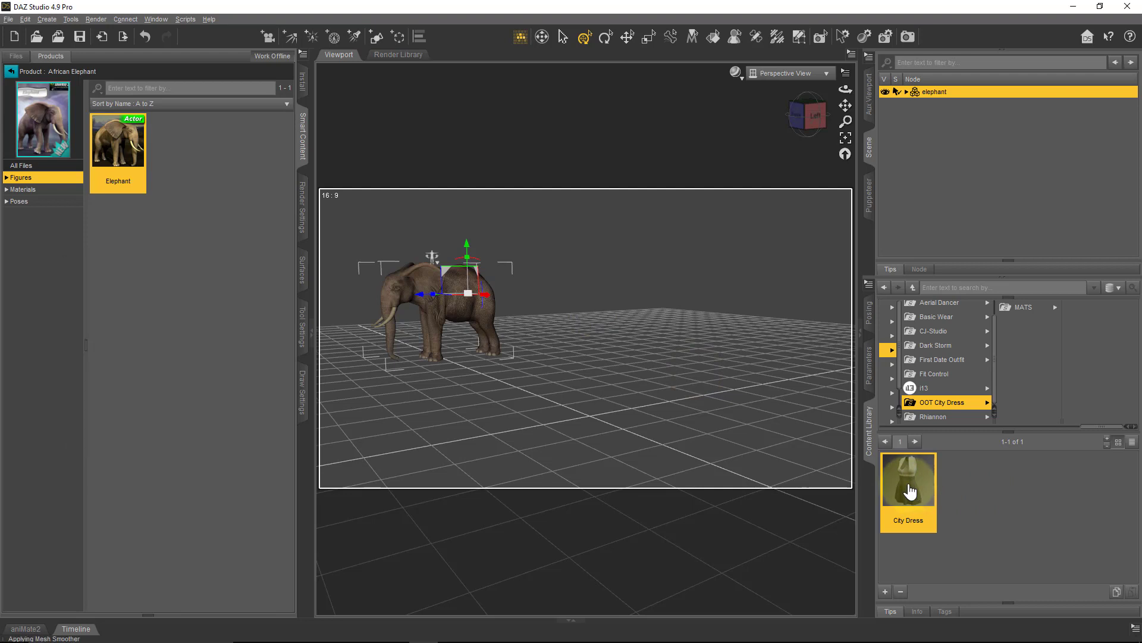
{"action": "left_click_drag", "start_coordinate": [914, 491], "coordinate": [648, 381]}
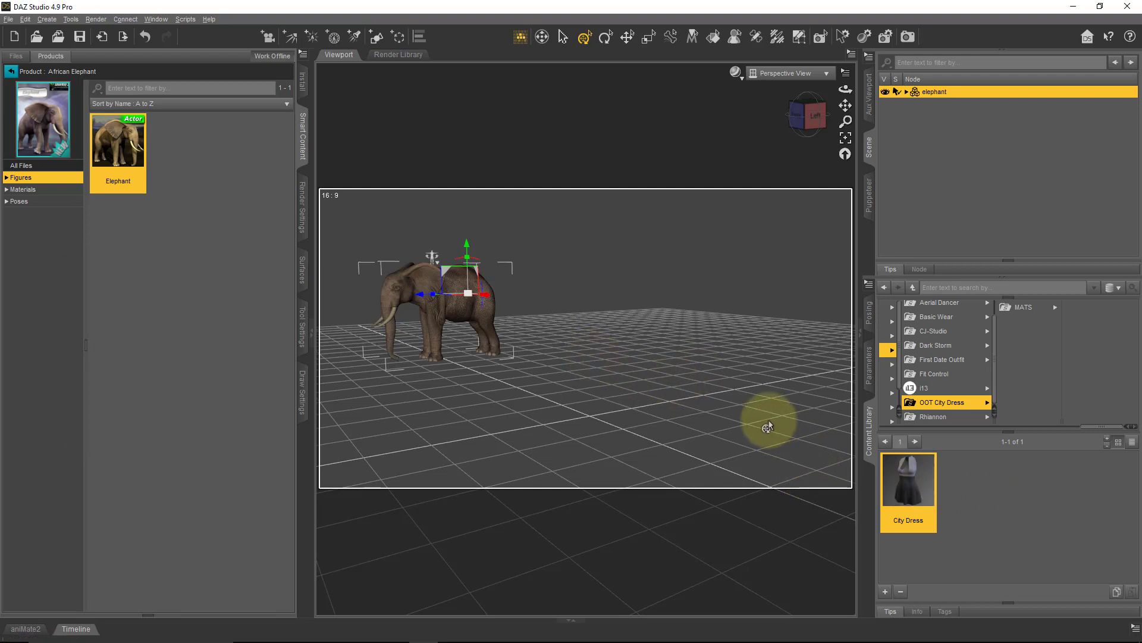
{"action": "left_click_drag", "start_coordinate": [755, 420], "coordinate": [501, 345]}
{"action": "left_click_drag", "start_coordinate": [742, 305], "coordinate": [967, 196]}
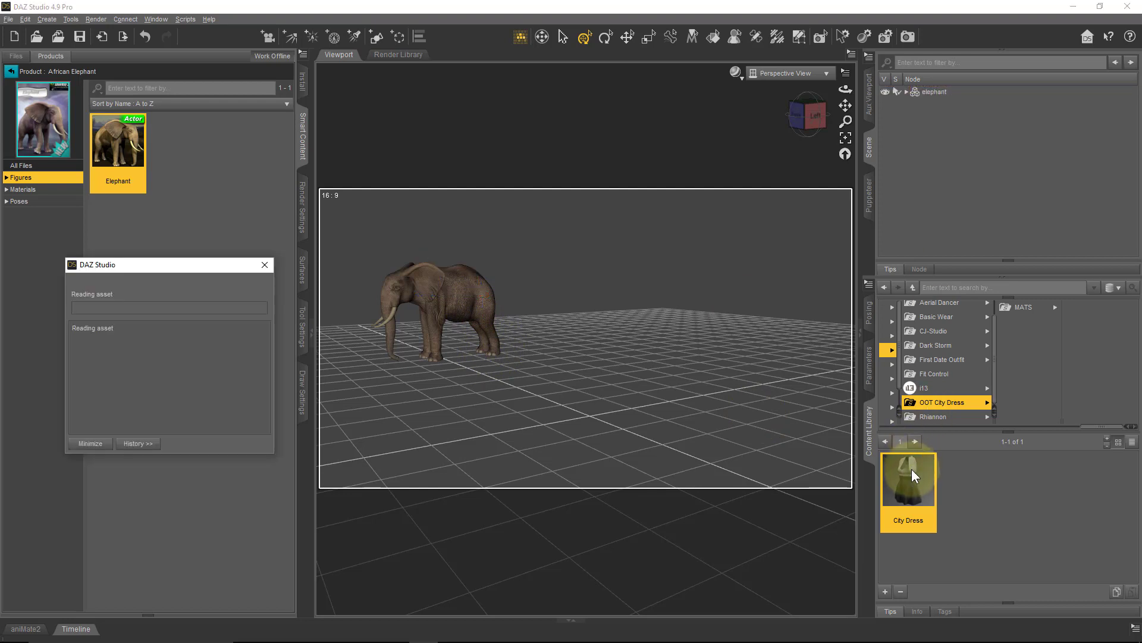
{"action": "left_click", "coordinate": [850, 139]}
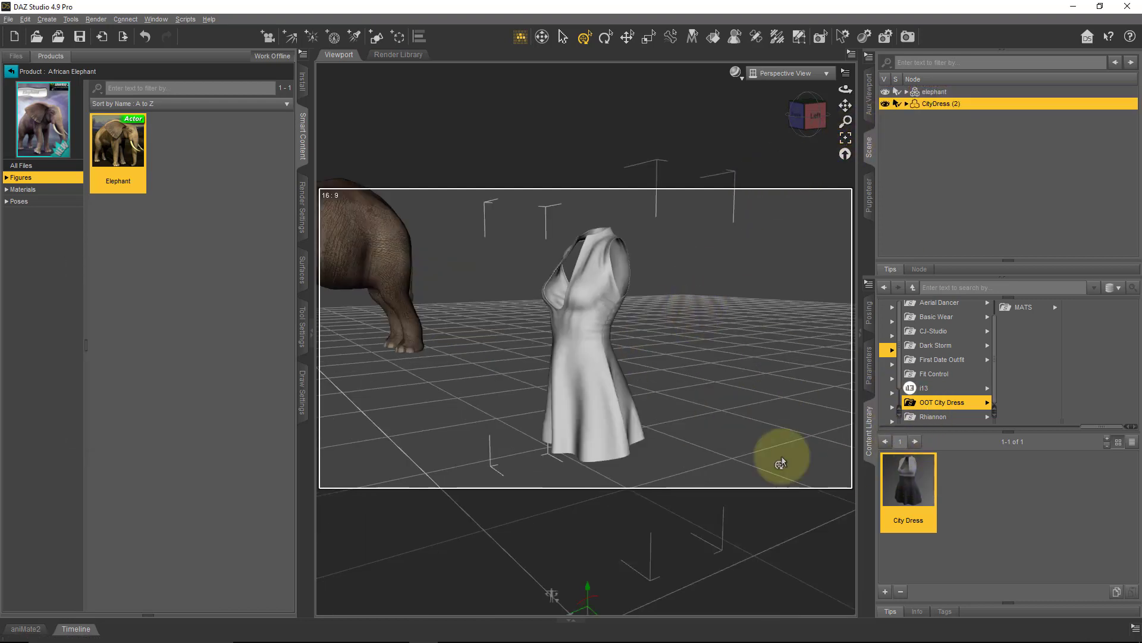
{"action": "left_click_drag", "start_coordinate": [602, 434], "coordinate": [561, 332]}
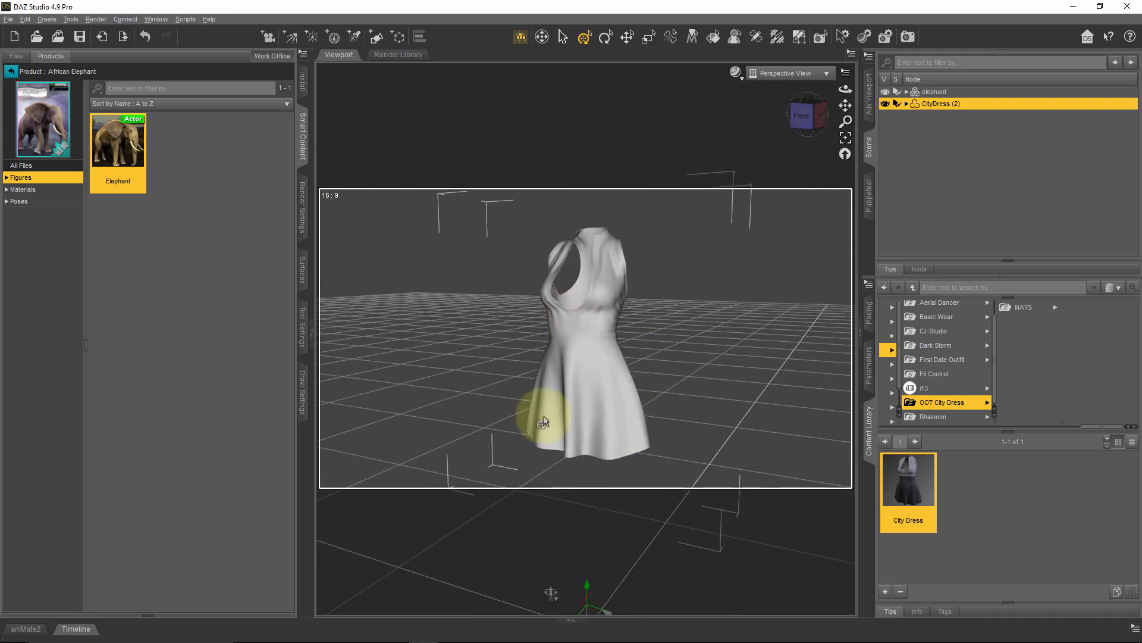
Apply Iray presets from MATS to the dress in turn: the white floral, the red leaf pattern, and the plain light grey preset.
{"action": "left_click", "coordinate": [1023, 307]}
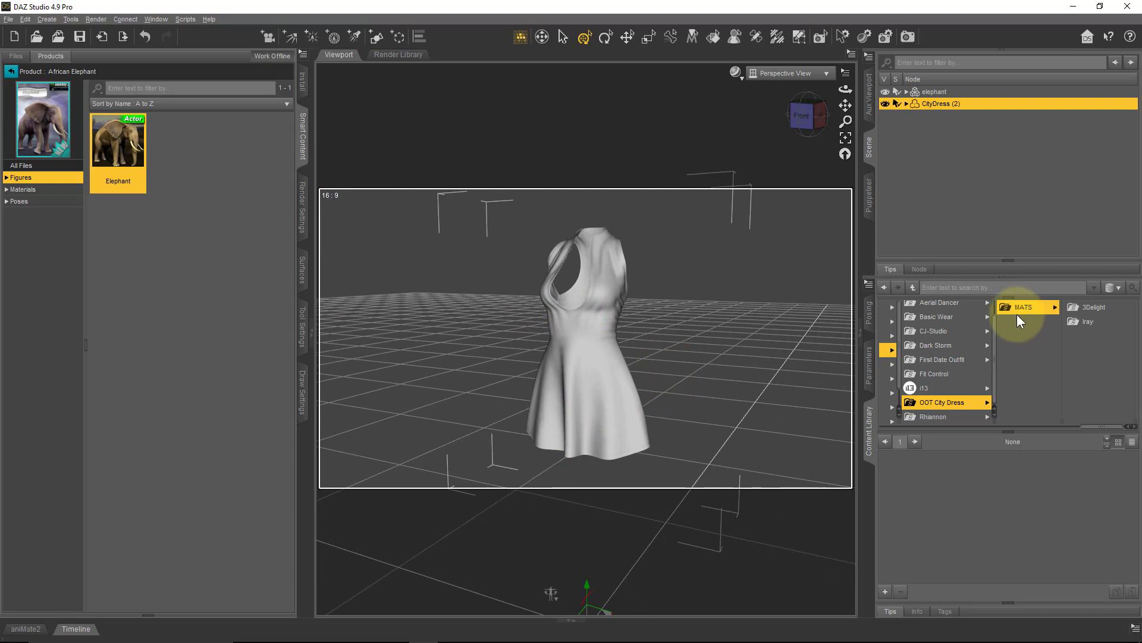
{"action": "left_click", "coordinate": [1092, 322]}
{"action": "double_click", "coordinate": [963, 558]}
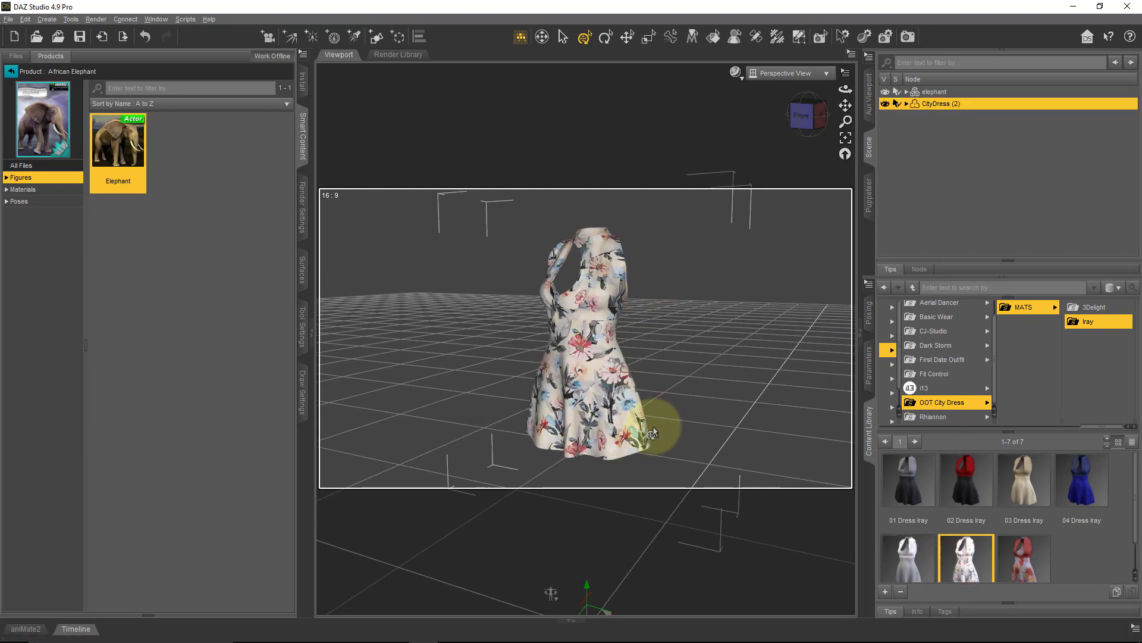
{"action": "double_click", "coordinate": [1019, 559]}
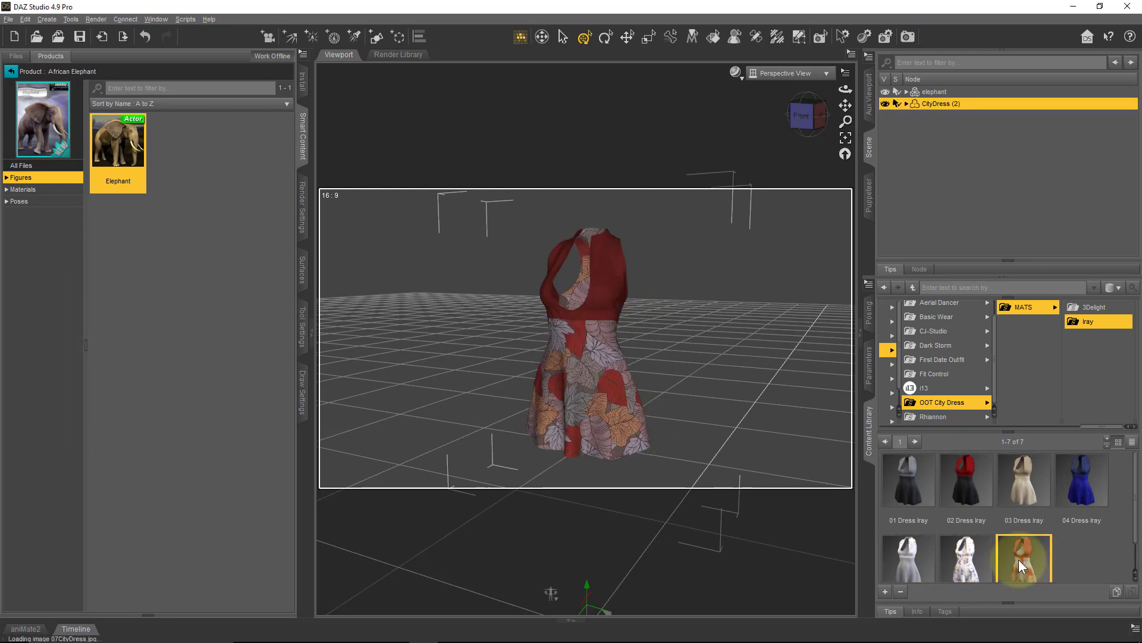
{"action": "double_click", "coordinate": [924, 561]}
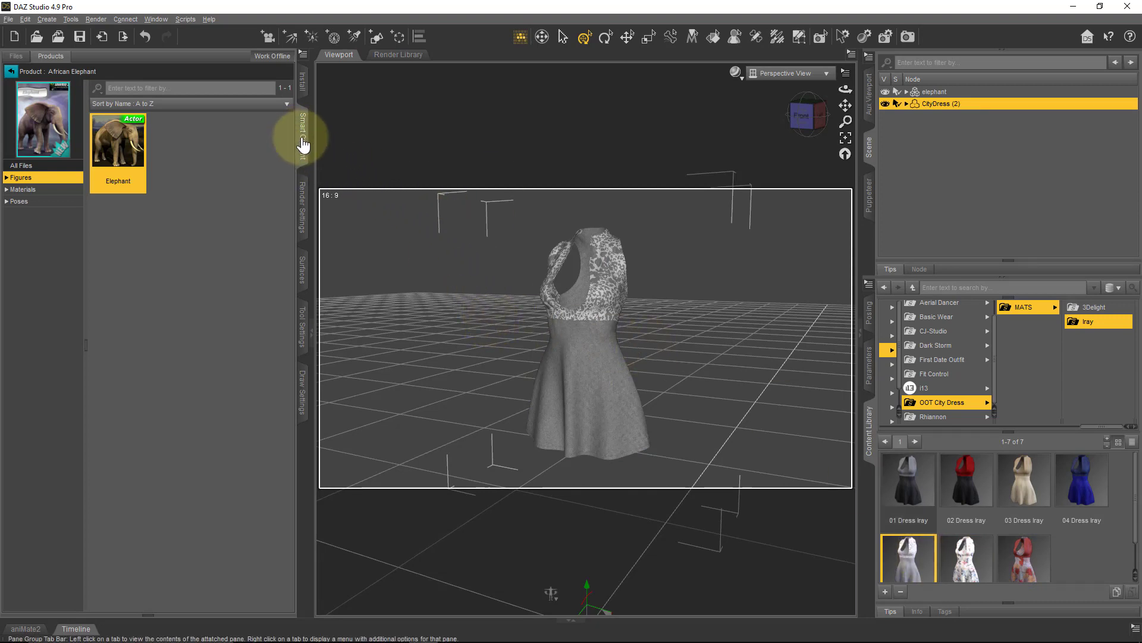
Return Smart Content to All Products and filter the products by "city".
{"action": "left_click", "coordinate": [11, 71]}
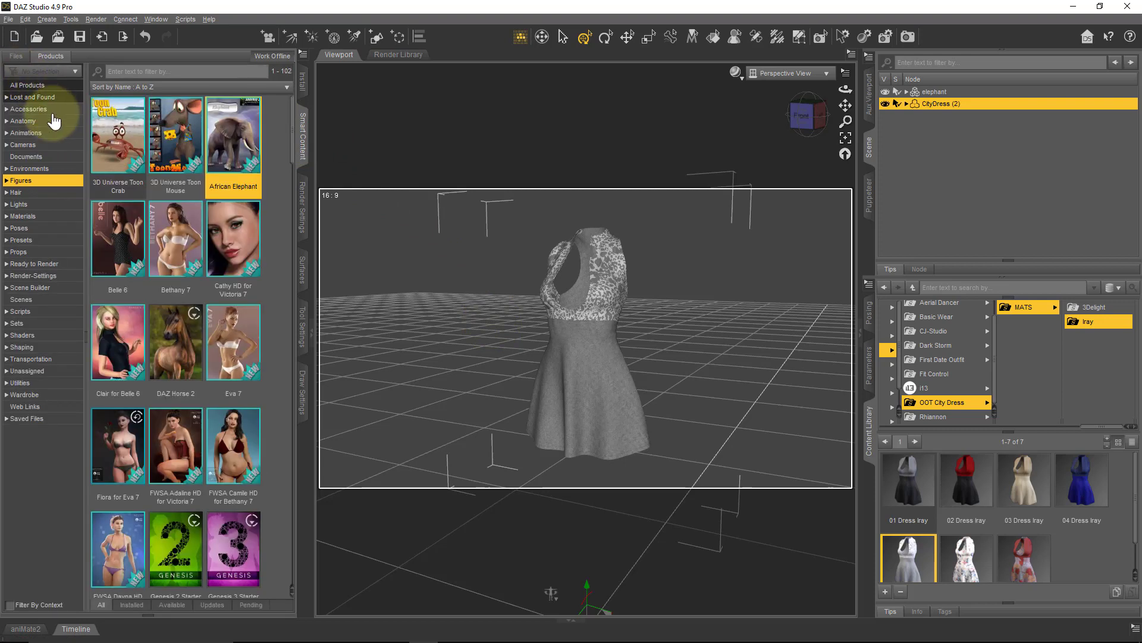
{"action": "left_click", "coordinate": [48, 86]}
{"action": "left_click", "coordinate": [177, 71]}
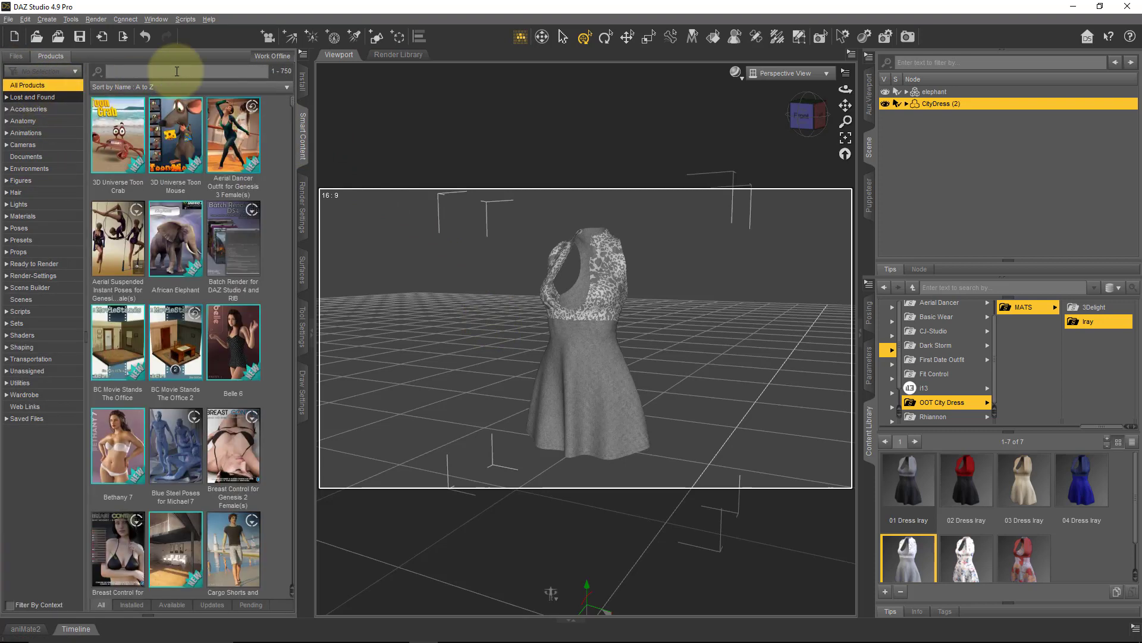
{"action": "type", "text": "city"}
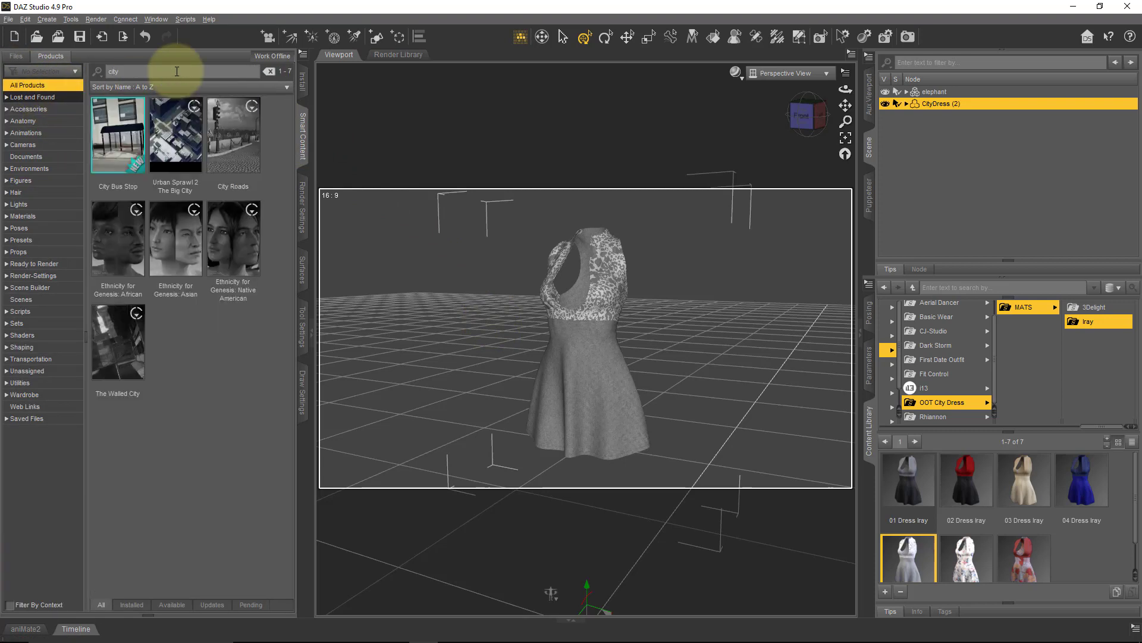
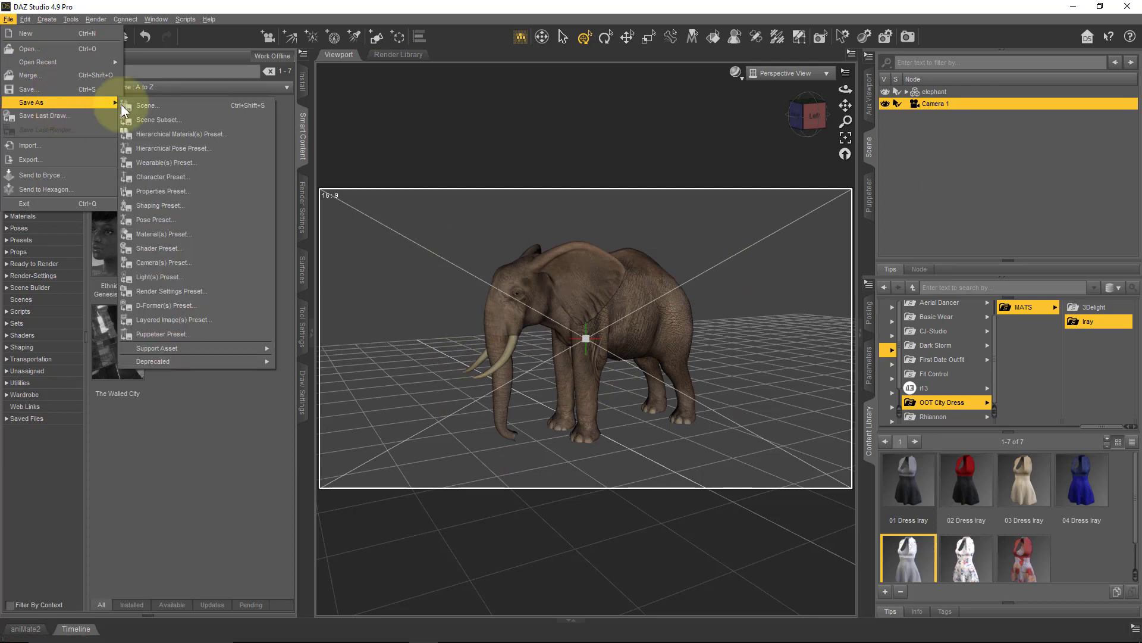
Save the scene to the Desktop as a DSON User File named Elephant.
{"action": "left_click", "coordinate": [146, 103]}
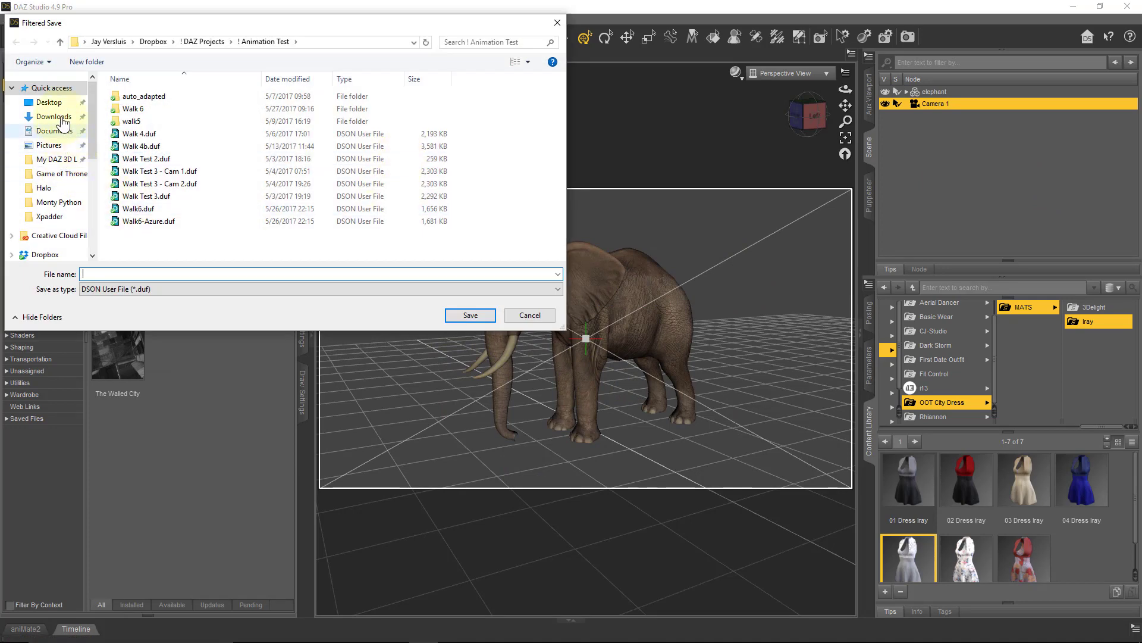
{"action": "left_click", "coordinate": [49, 102]}
{"action": "left_click", "coordinate": [168, 274]}
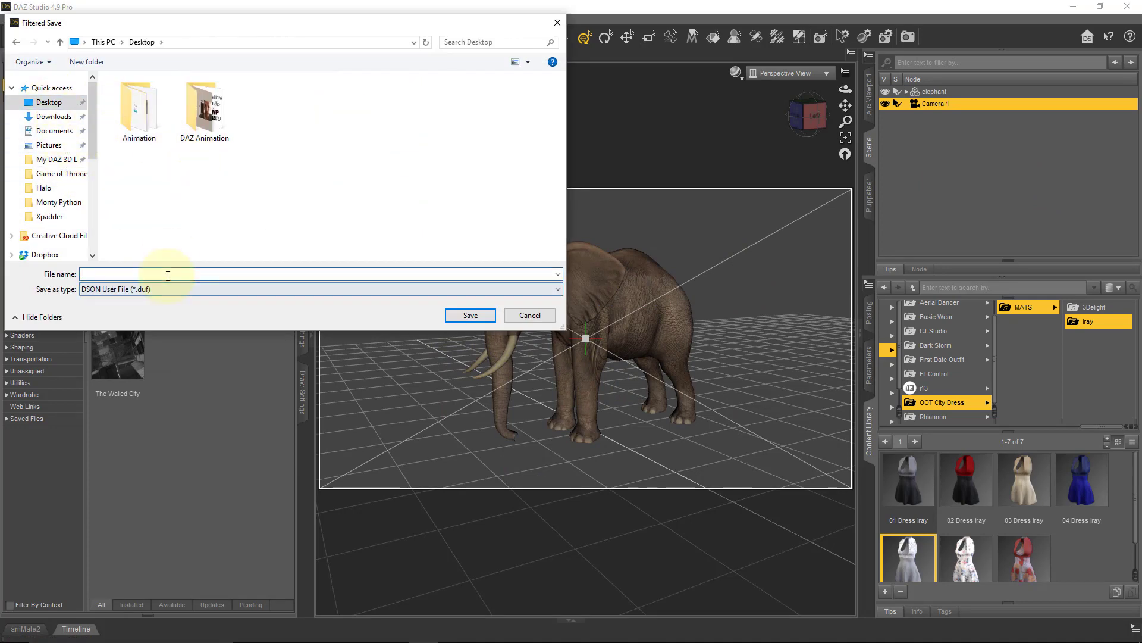
{"action": "type", "text": "Elephn"}
{"action": "key", "text": "BackSpace"}
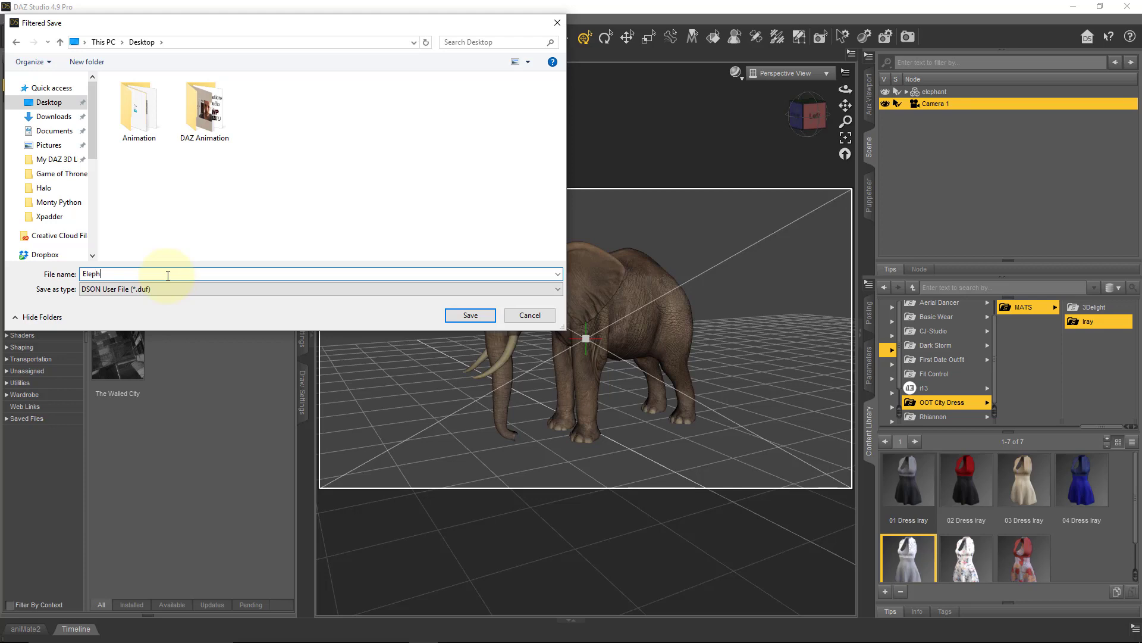
{"action": "type", "text": "ant"}
{"action": "key", "text": "Return"}
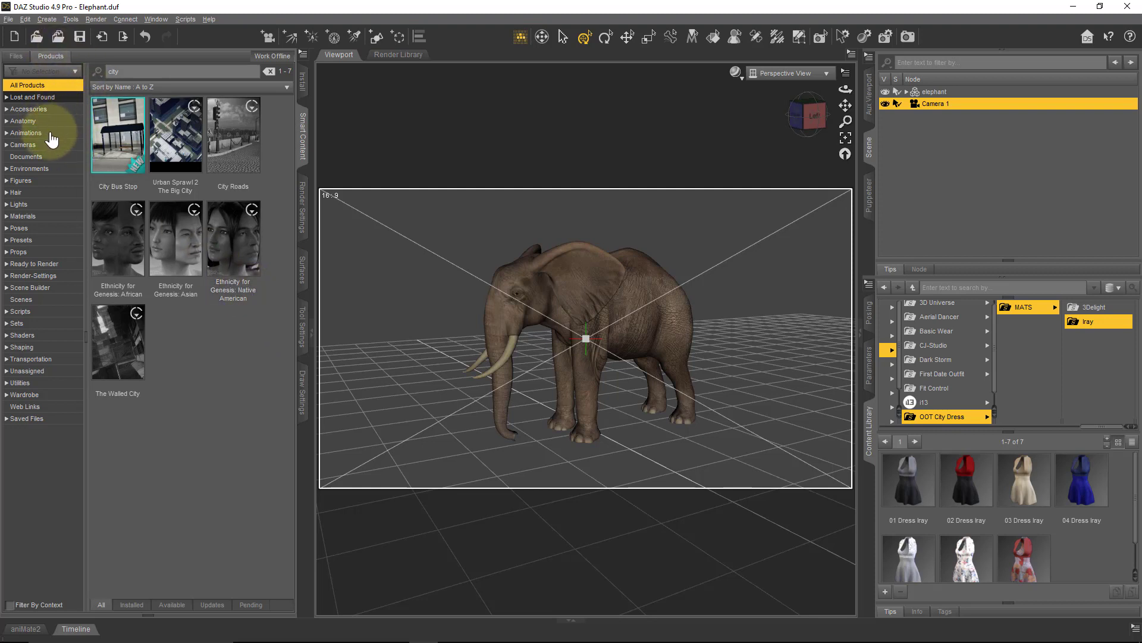
Start a new empty scene and clear the "city" filter from the Smart Content products.
{"action": "left_click", "coordinate": [14, 36]}
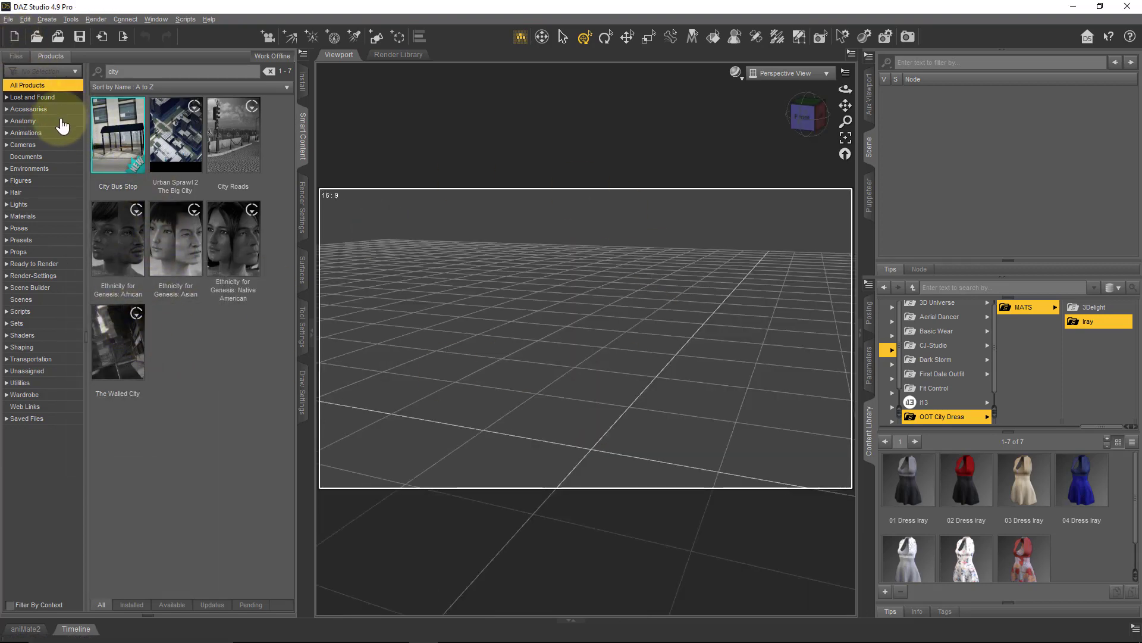
{"action": "double_click", "coordinate": [143, 71]}
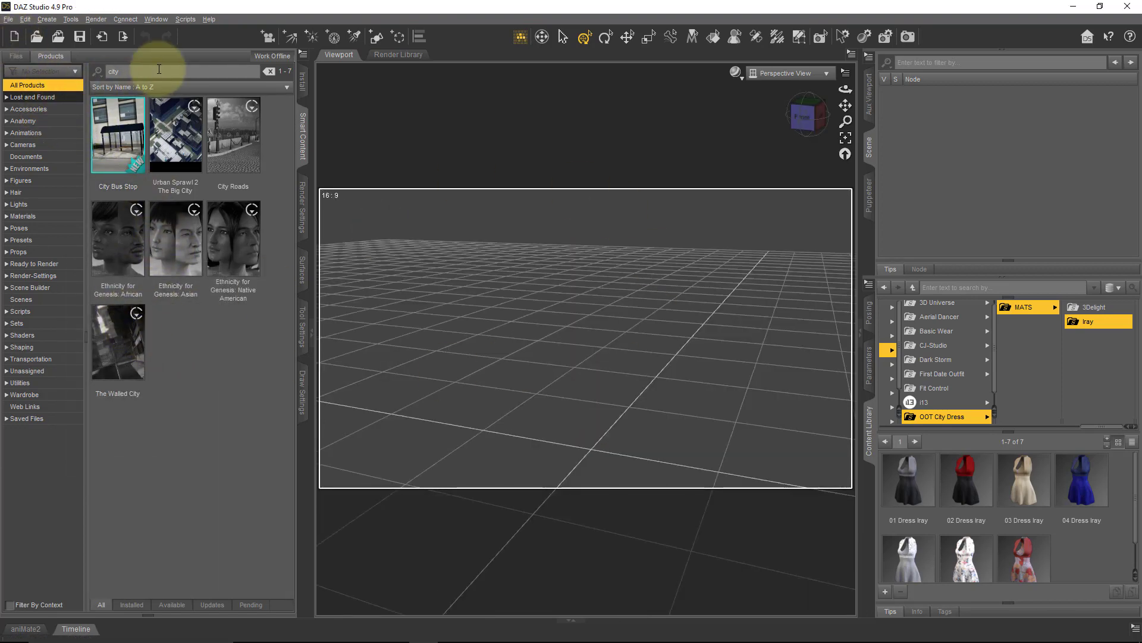
{"action": "key", "text": "BackSpace"}
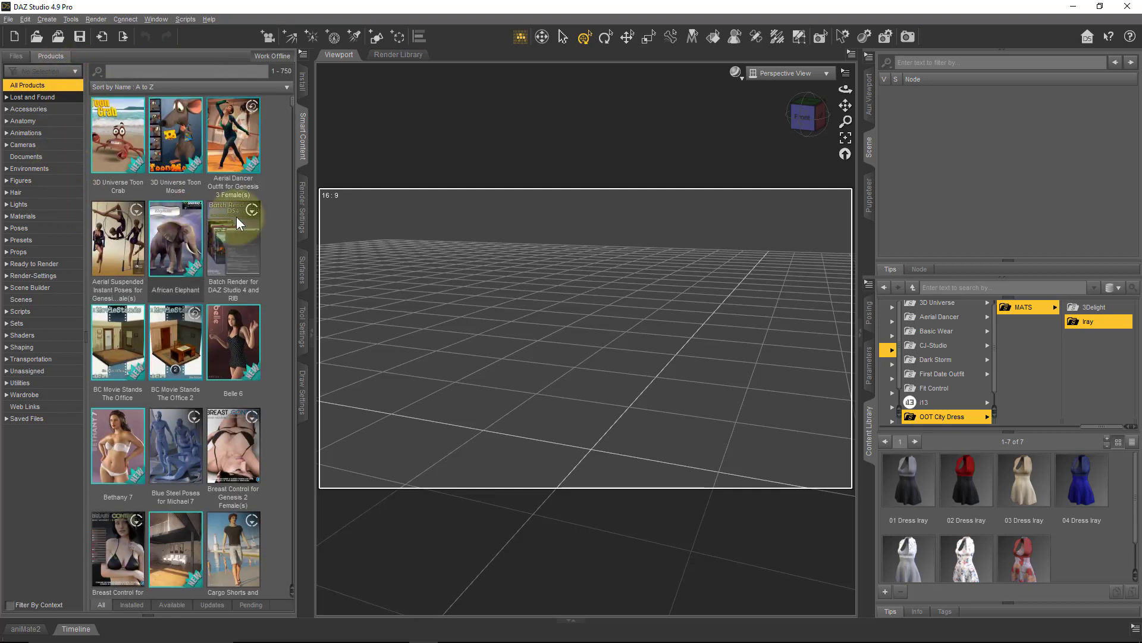
Uninstall the African Elephant product from Smart Content and deselect it.
{"action": "right_click", "coordinate": [177, 247]}
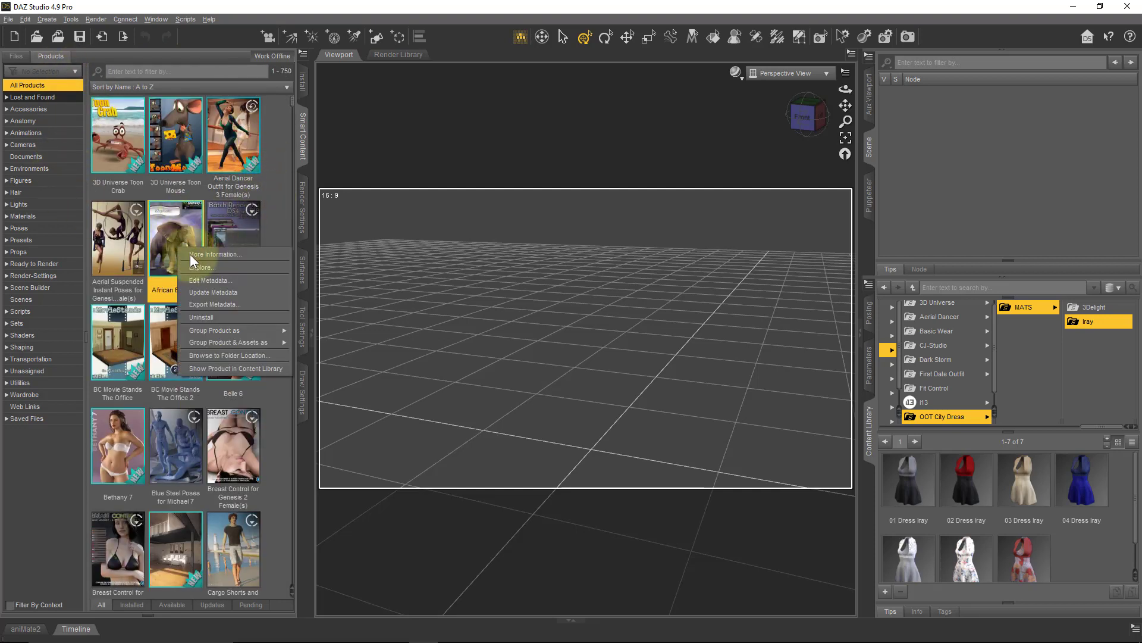
{"action": "left_click", "coordinate": [209, 314]}
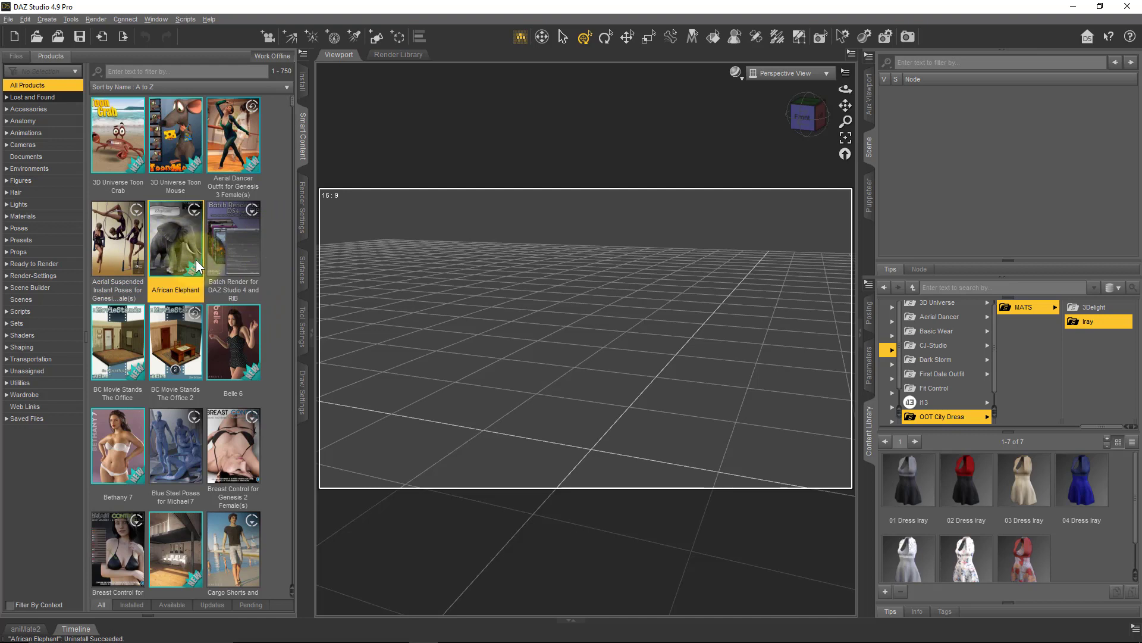
{"action": "left_click", "coordinate": [268, 258]}
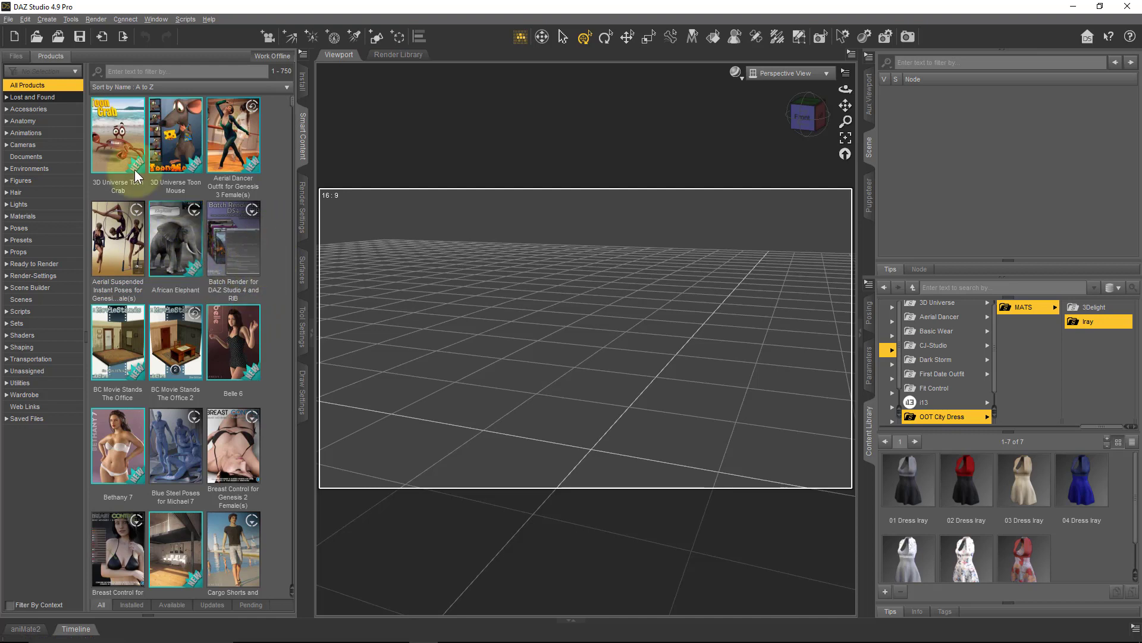
Reopen the recent scene Elephant.duf and install the missing African Elephant product for it.
{"action": "left_click", "coordinate": [11, 24]}
{"action": "mouse_move", "coordinate": [71, 62]}
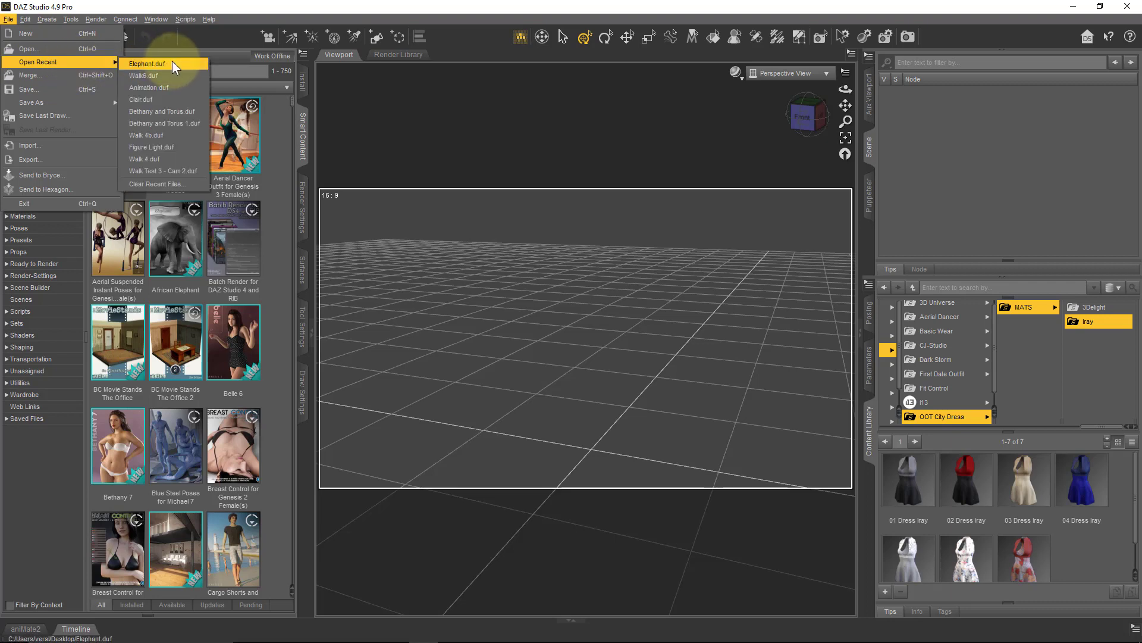
{"action": "left_click", "coordinate": [172, 64]}
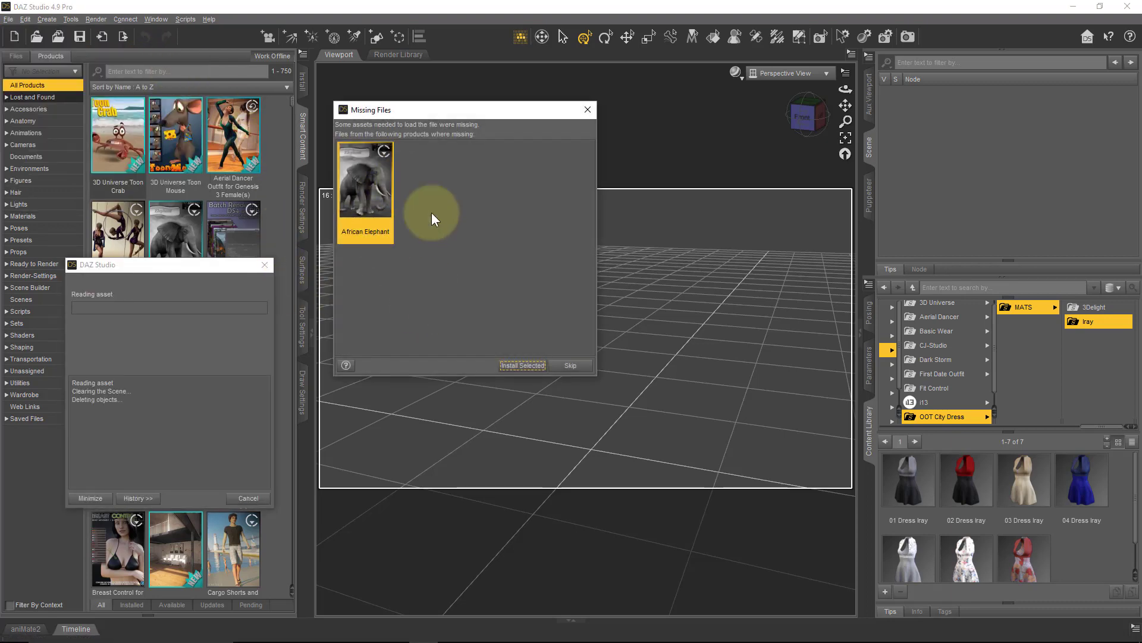
{"action": "left_click_drag", "start_coordinate": [461, 111], "coordinate": [532, 130]}
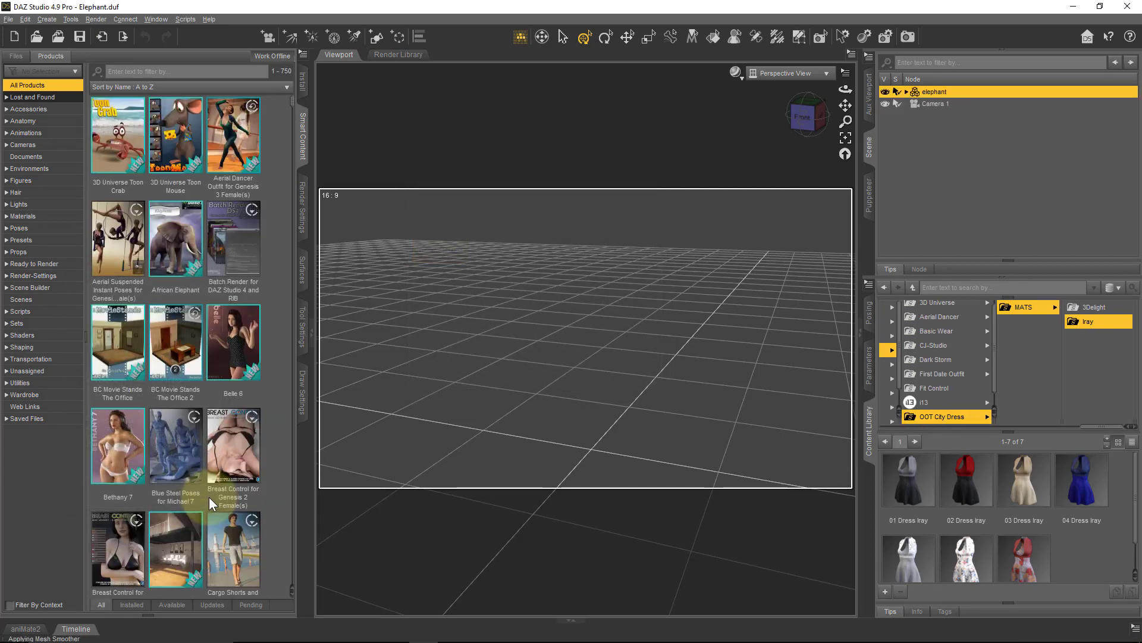
Switch the viewport from Perspective View to Camera 1.
{"action": "left_click", "coordinate": [826, 73]}
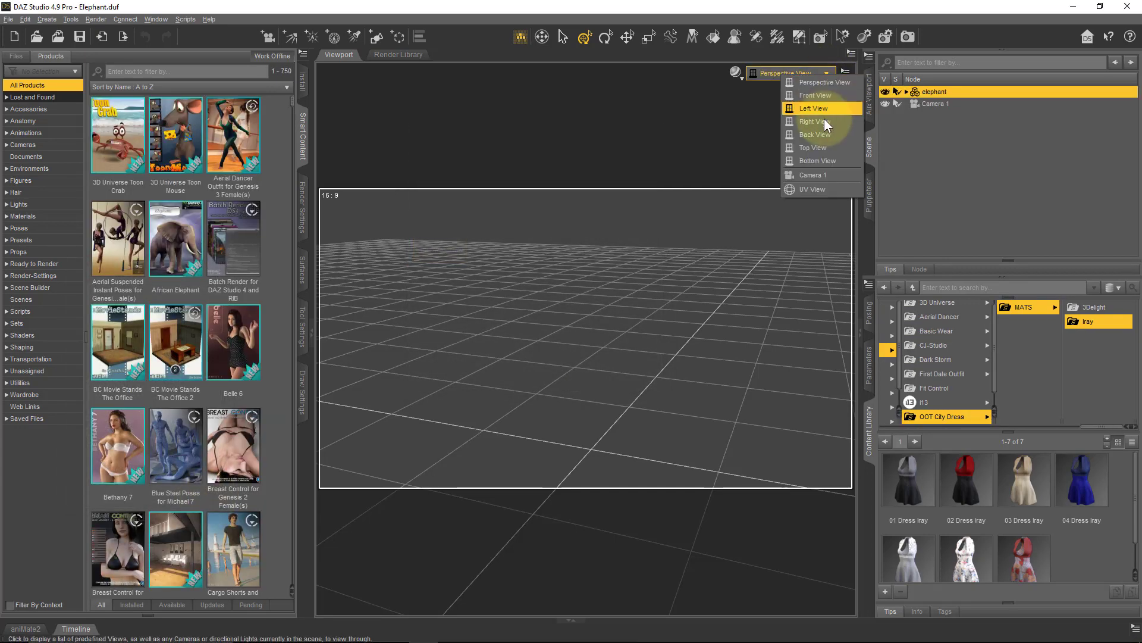
{"action": "left_click", "coordinate": [827, 174]}
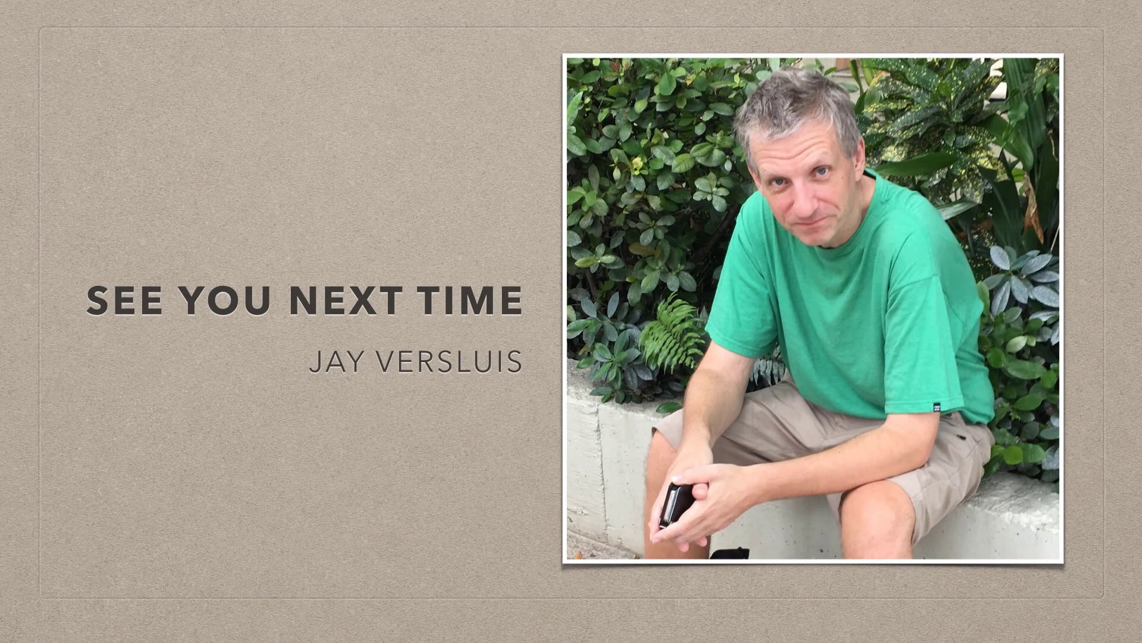